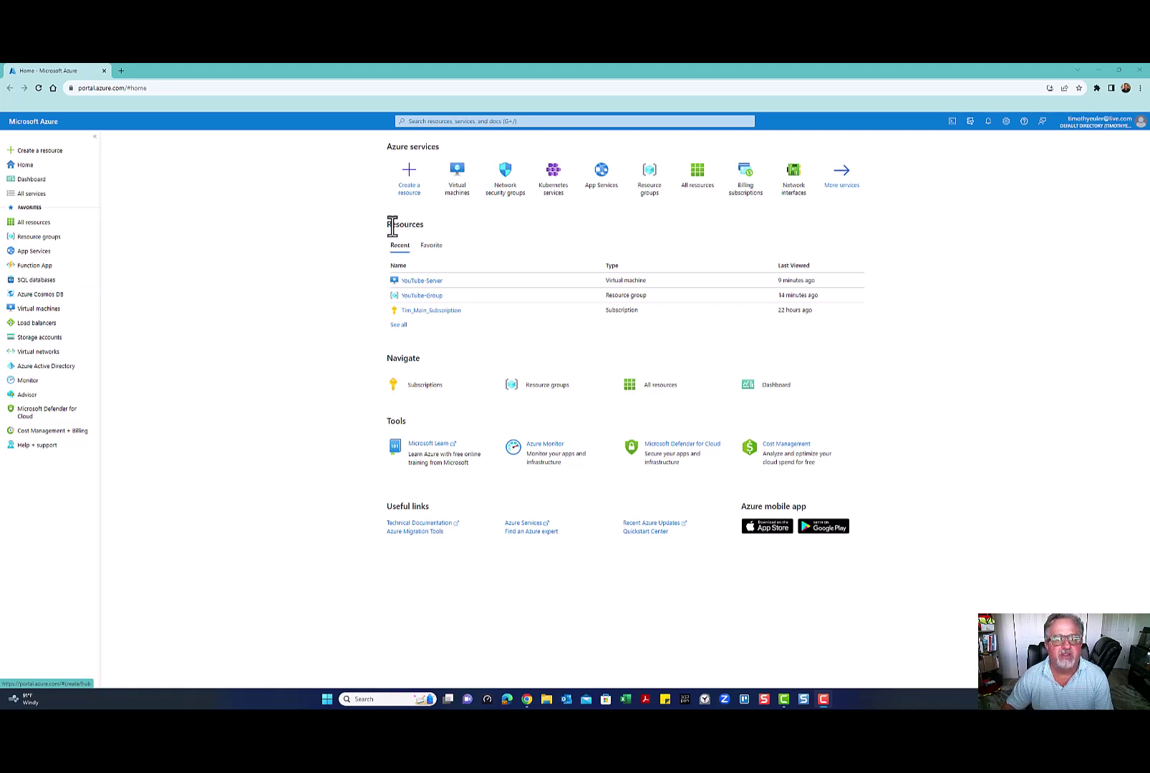
# Open the YouTube-Server virtual machine from the full list of recent resources.
pyautogui.click(400, 326)
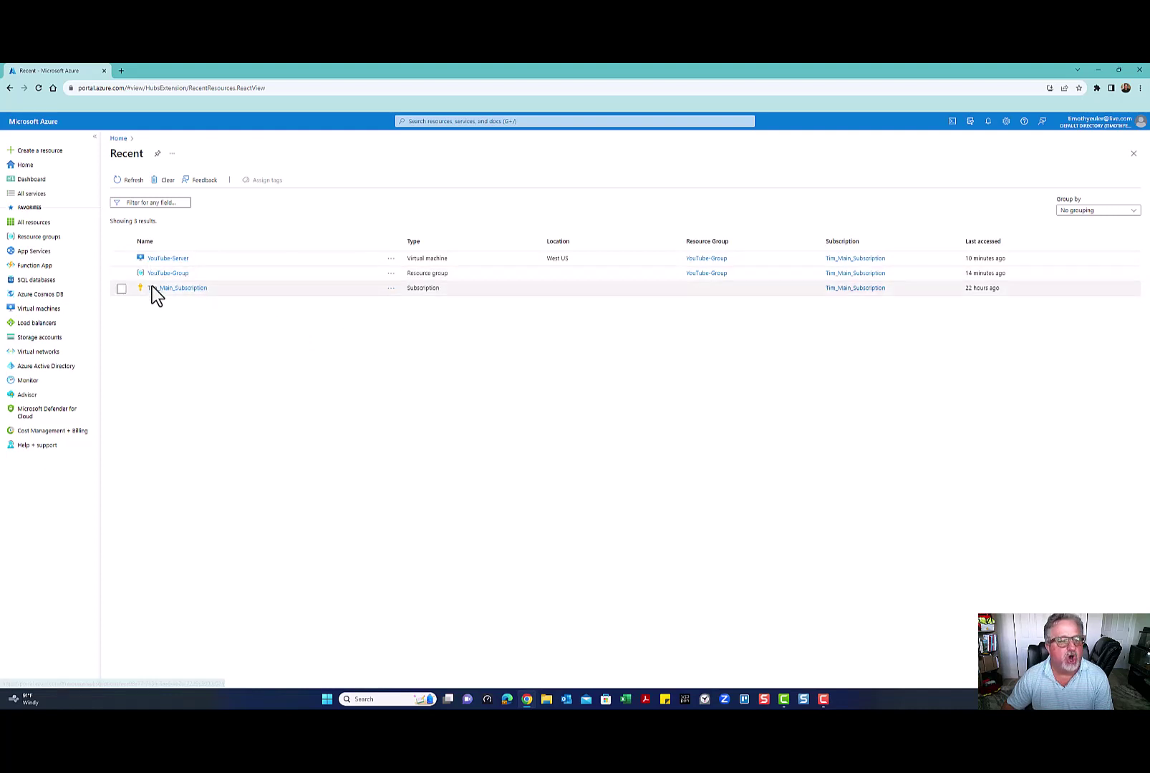
pyautogui.moveTo(163, 279)
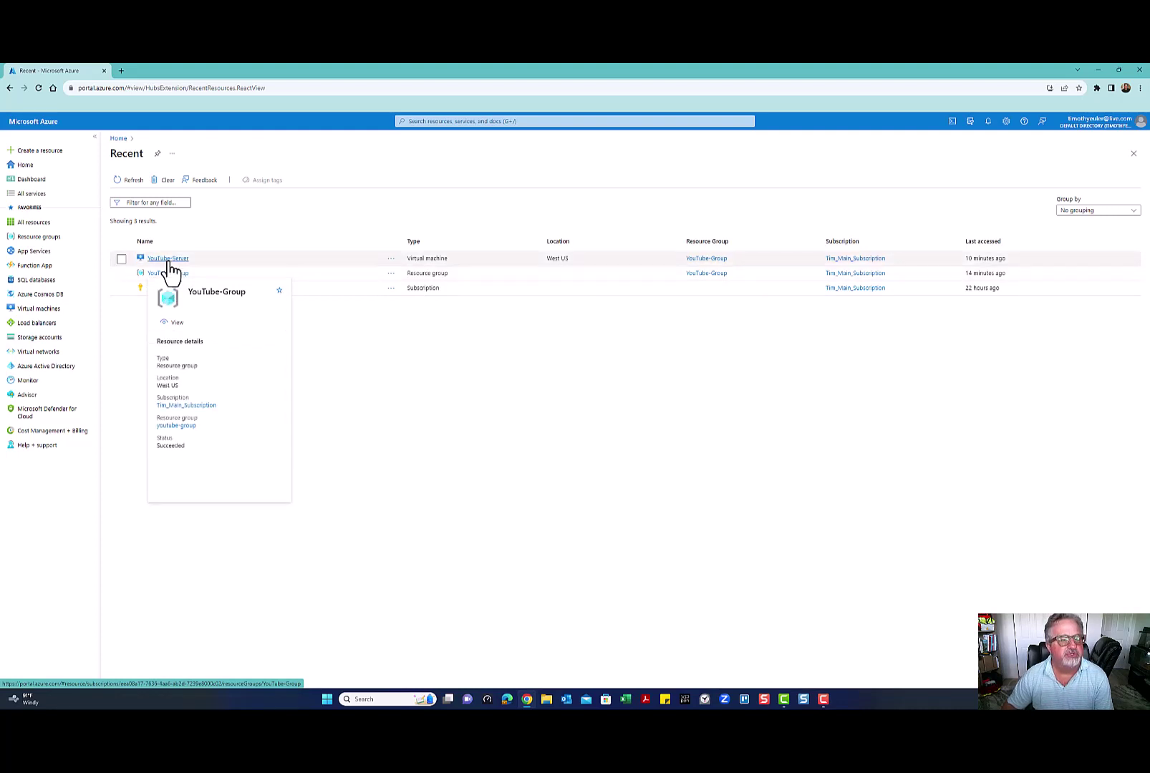
pyautogui.click(169, 260)
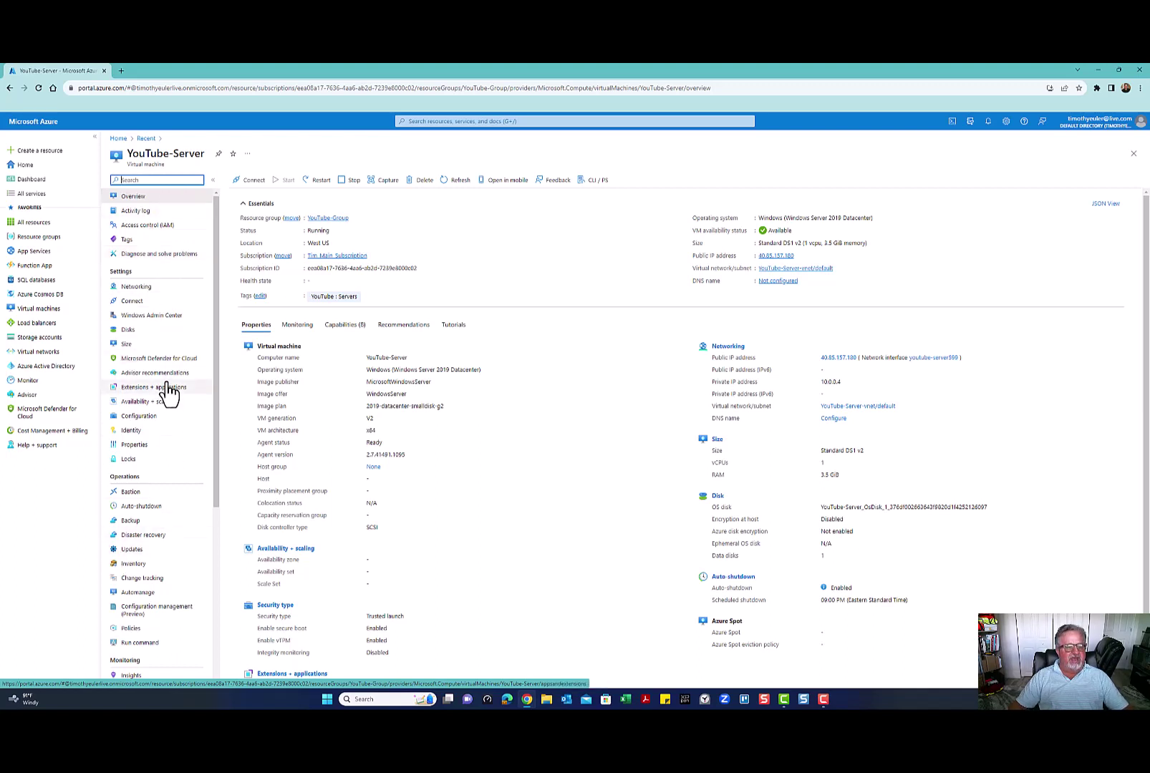
# Scroll the resource menu while reviewing YouTube-Server's Standard DS1 v2 overview details.
pyautogui.scroll(-5, 143, 501)
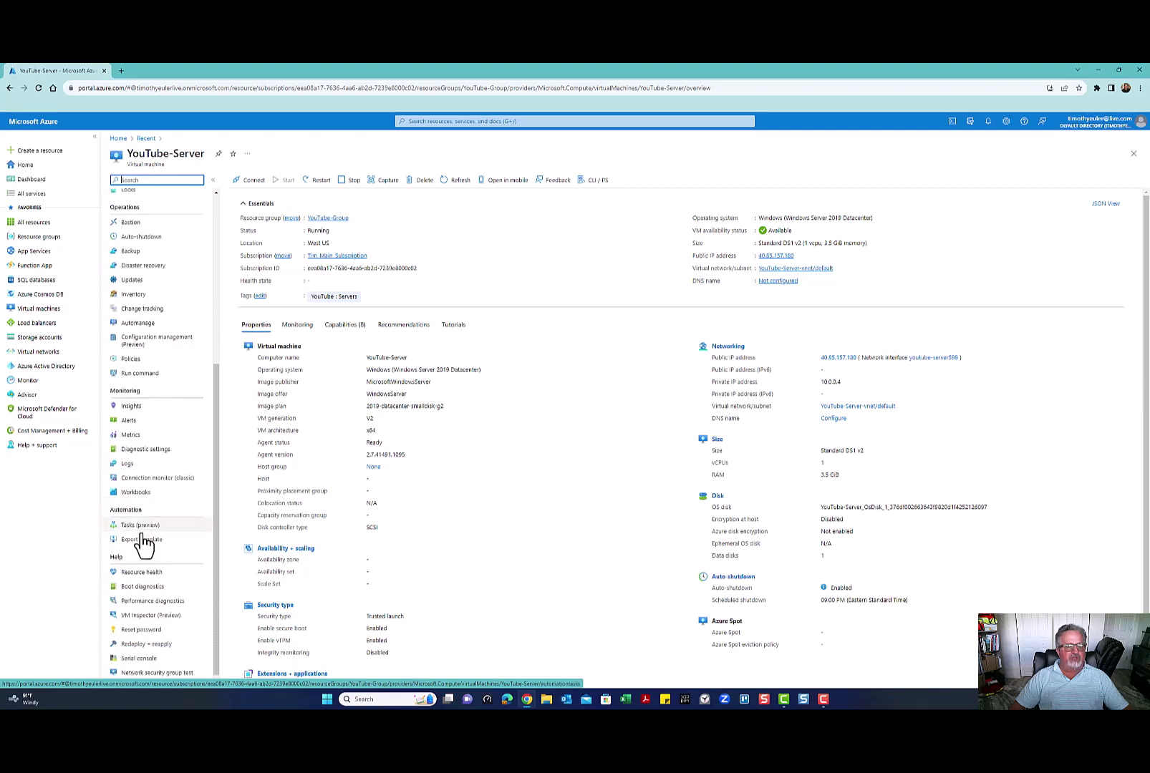
pyautogui.scroll(4, 144, 544)
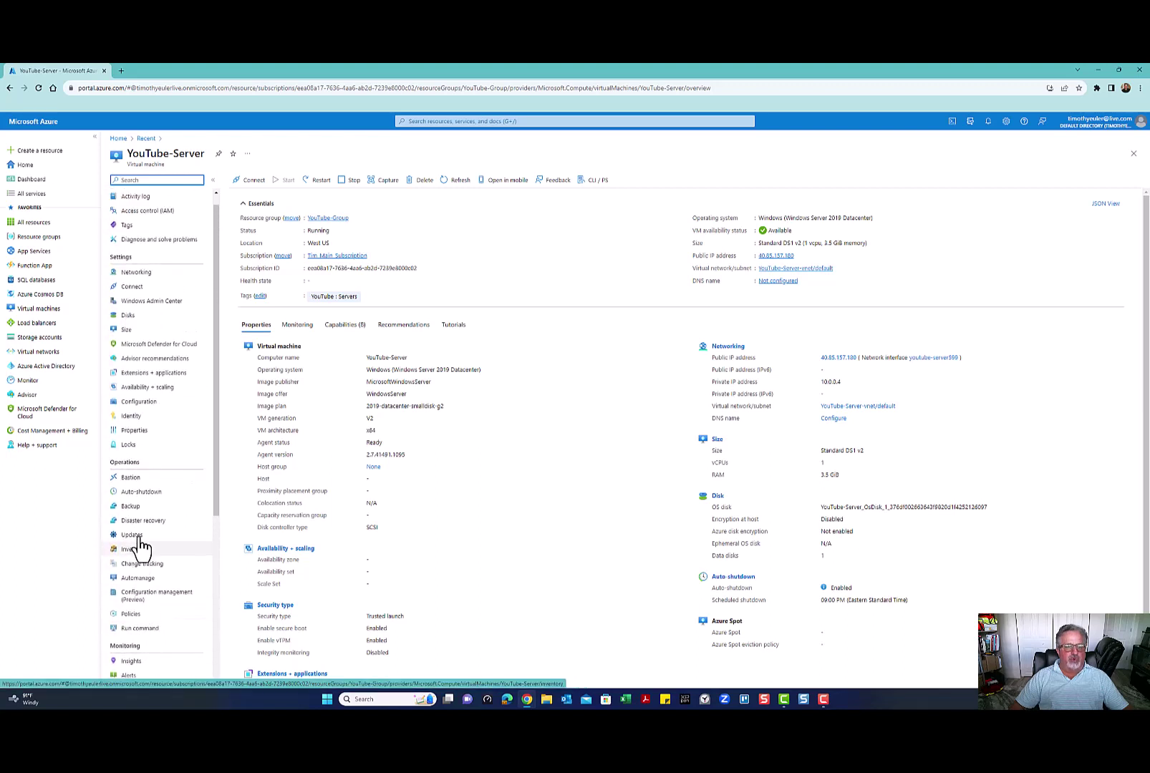
pyautogui.scroll(1, 142, 547)
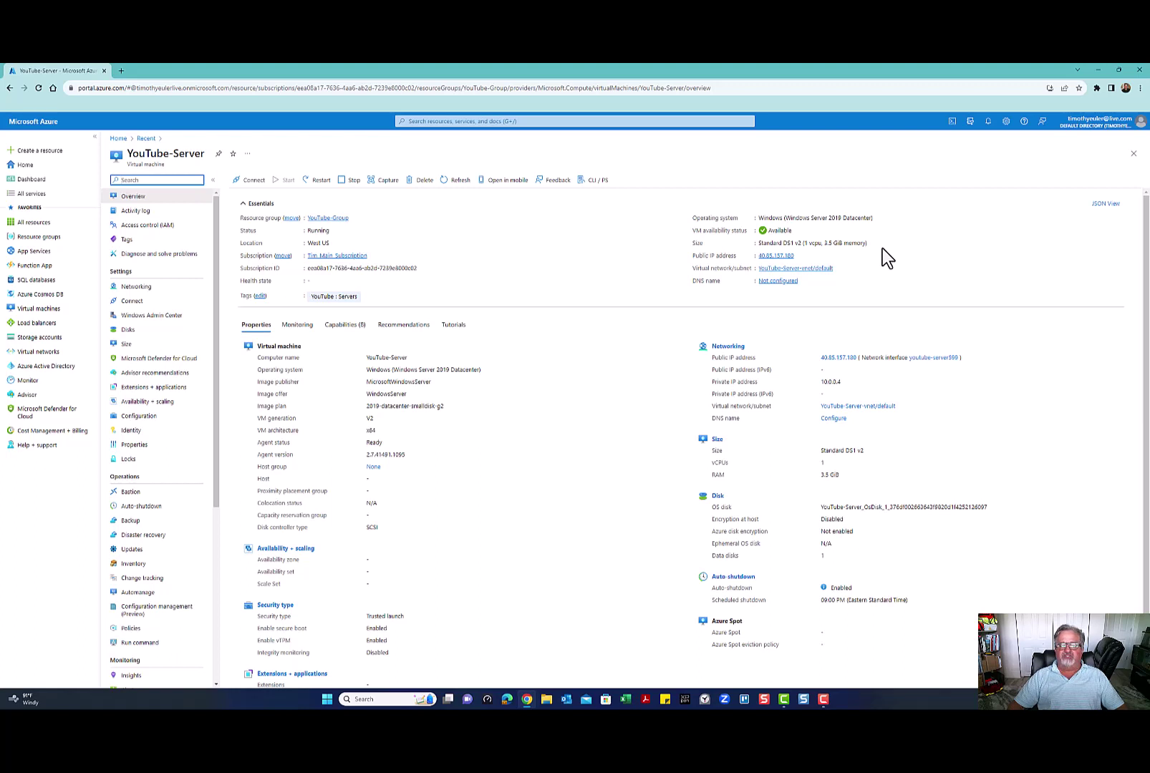
# Copy YouTube-Server's public IP address from the overview.
pyautogui.click(800, 257)
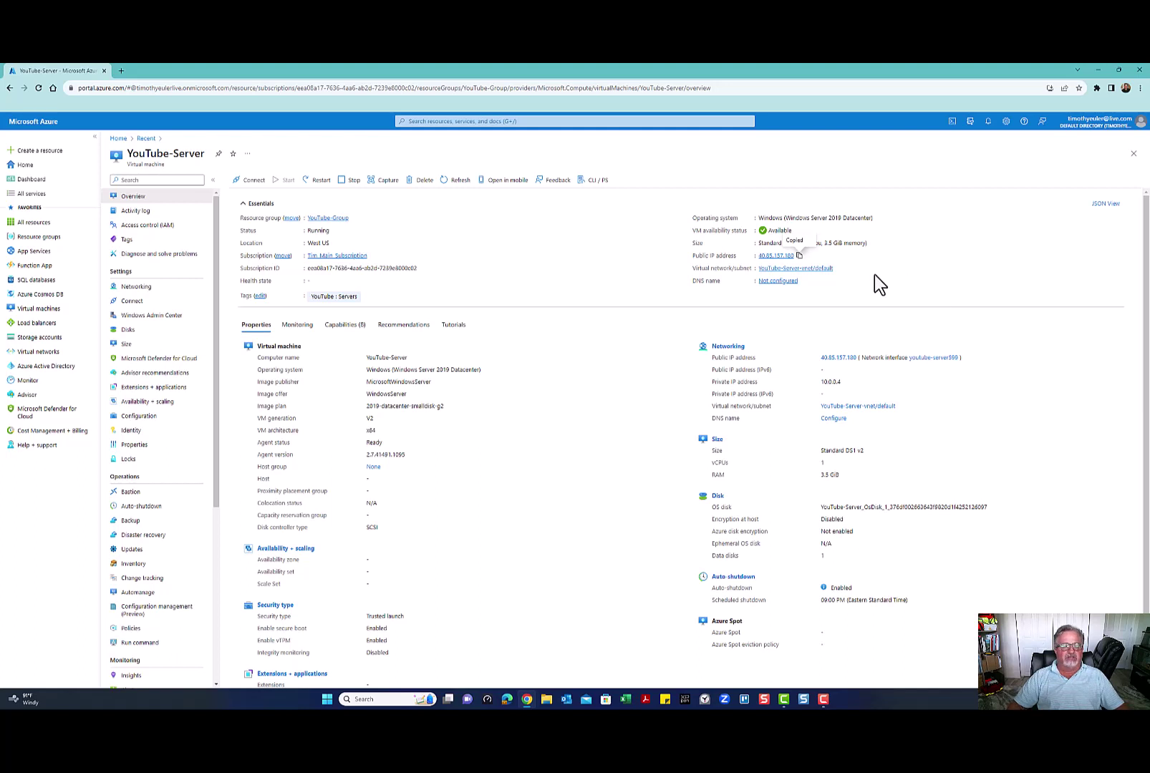
pyautogui.scroll(-1, 544, 380)
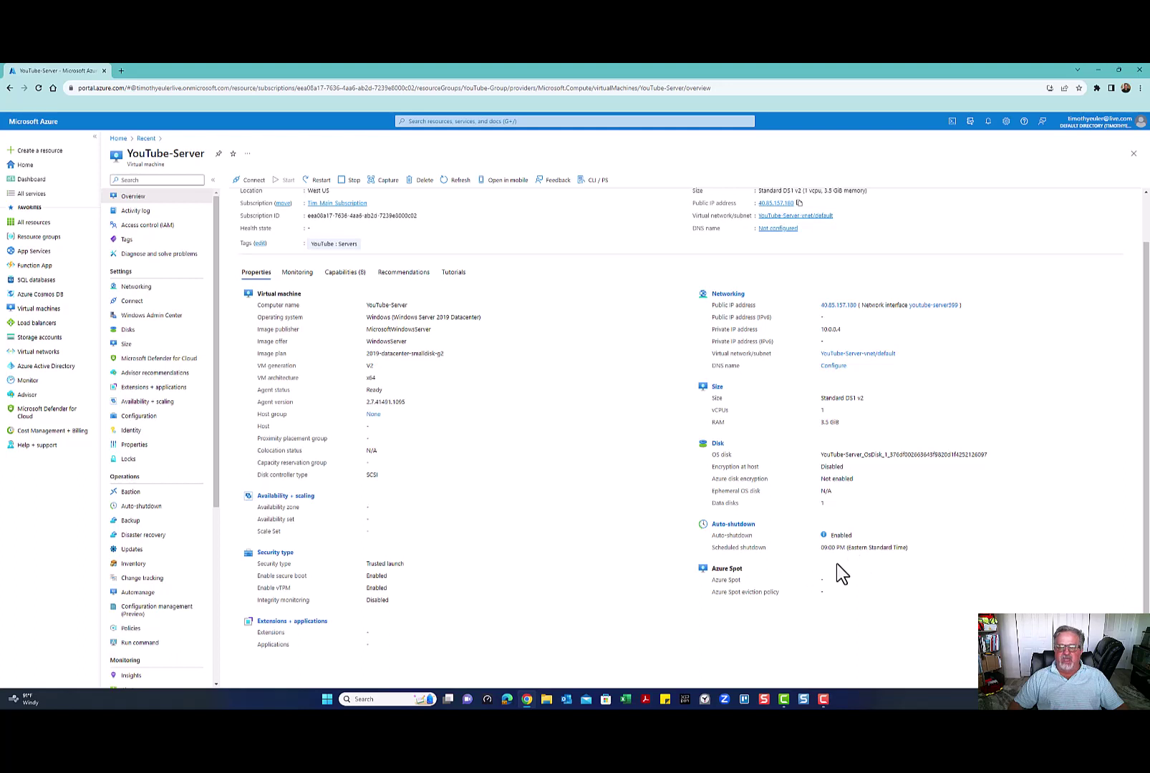
pyautogui.scroll(1, 836, 563)
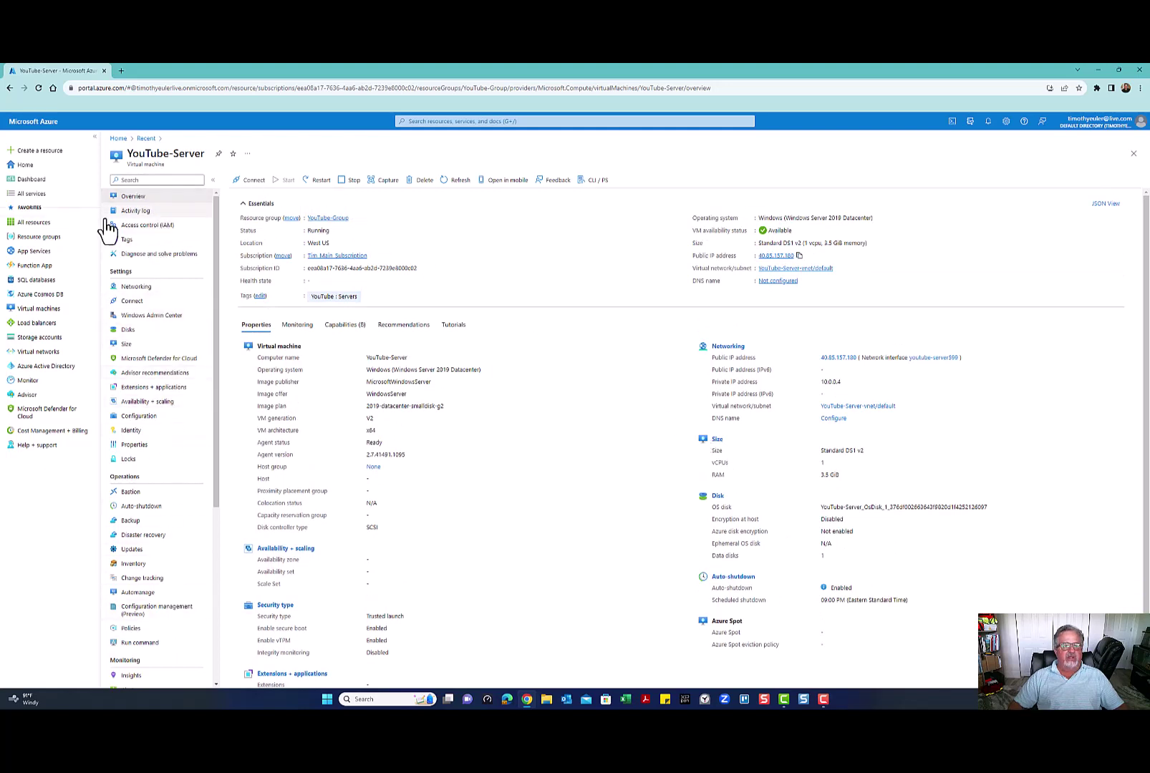
# Open the VM's Networking settings, showing its interface with no network security groups.
pyautogui.scroll(-4, 146, 315)
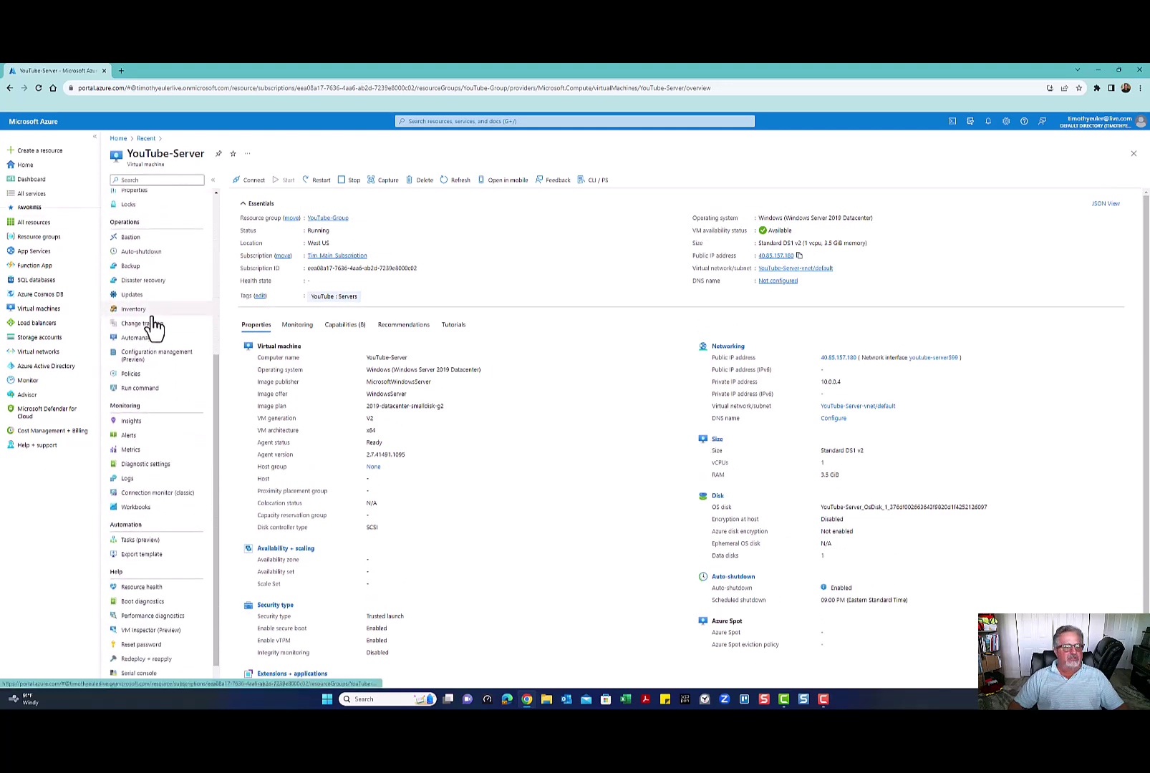
pyautogui.scroll(-1, 155, 326)
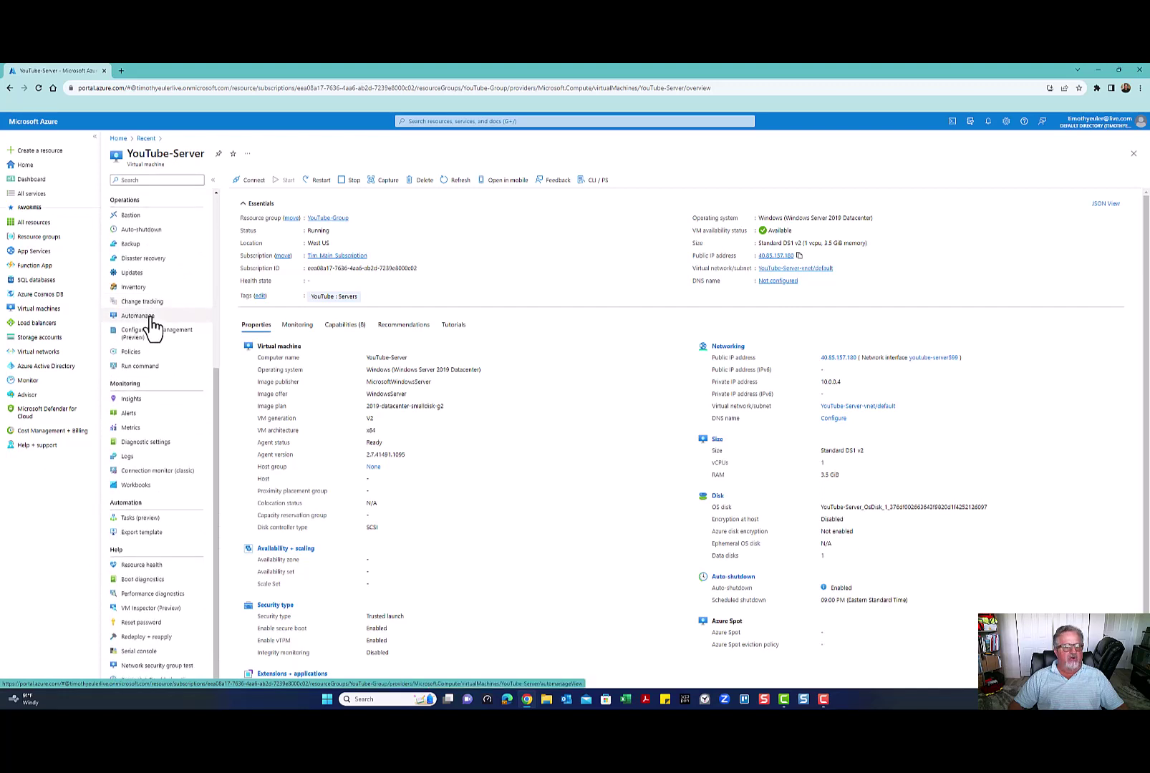
pyautogui.scroll(3, 153, 324)
pyautogui.scroll(2, 150, 317)
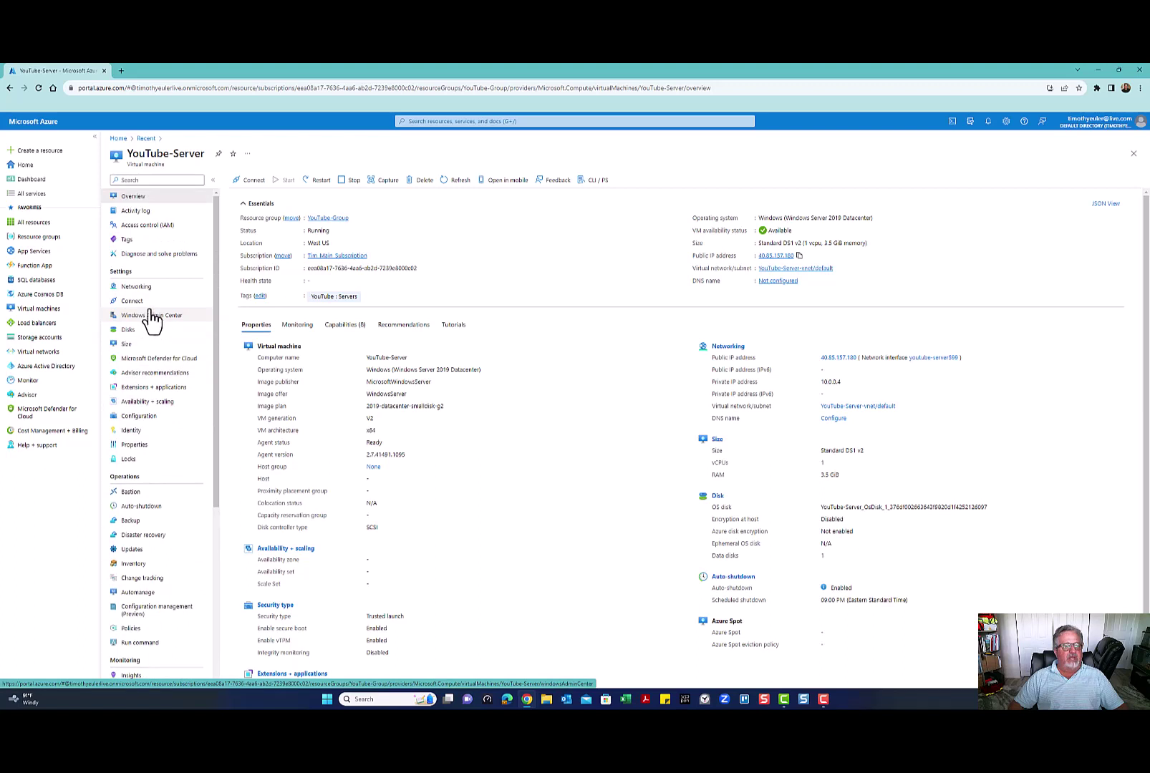
pyautogui.click(151, 292)
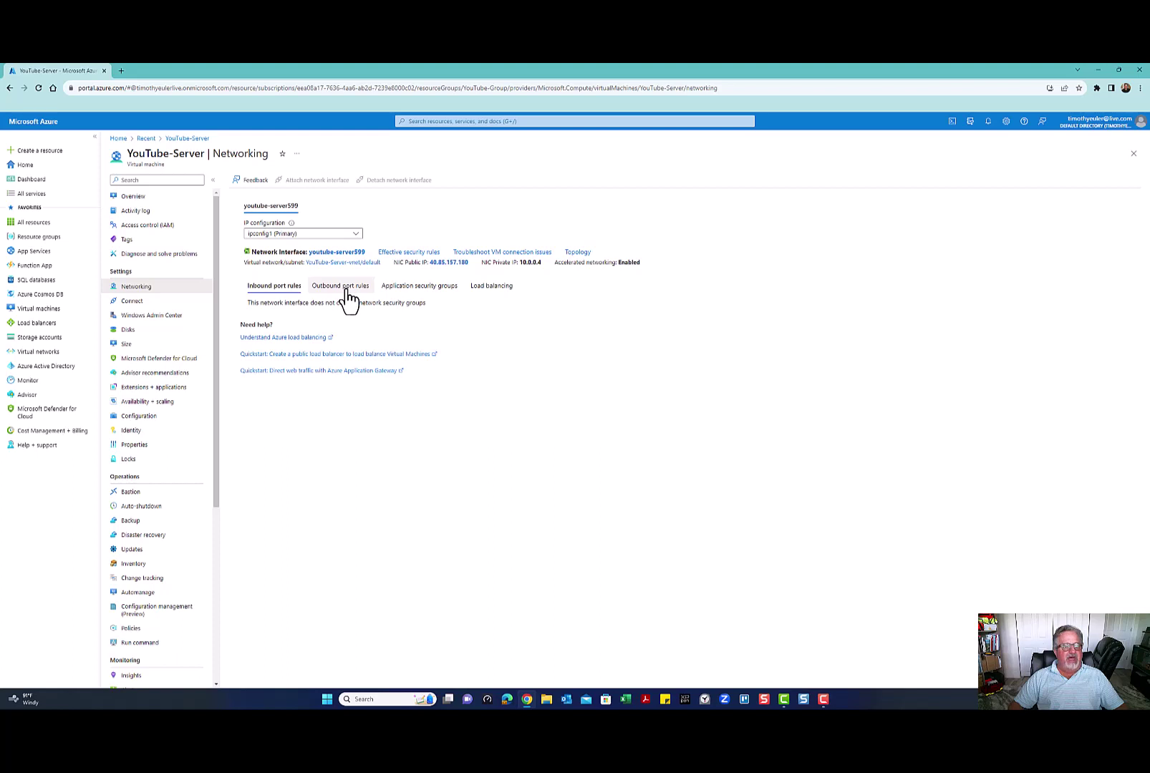
# Check application security groups and inbound port rules, then open the Backup page proposing vault713.
pyautogui.click(434, 287)
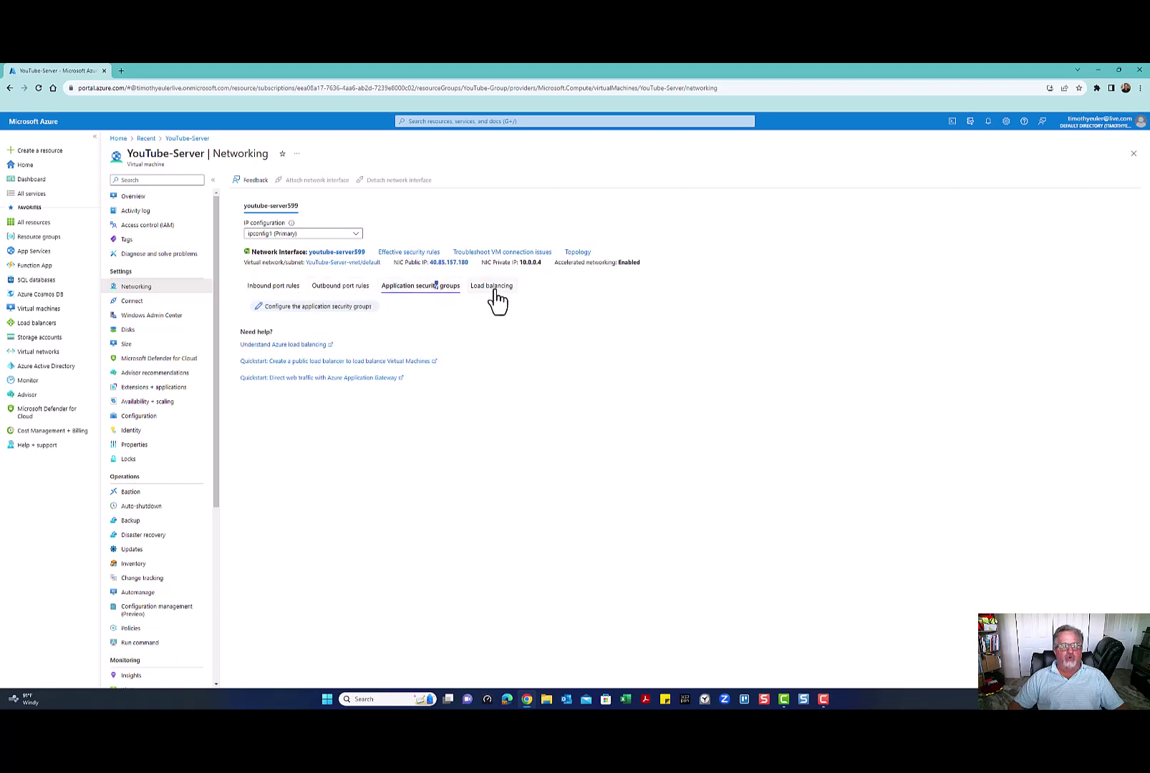
pyautogui.click(267, 290)
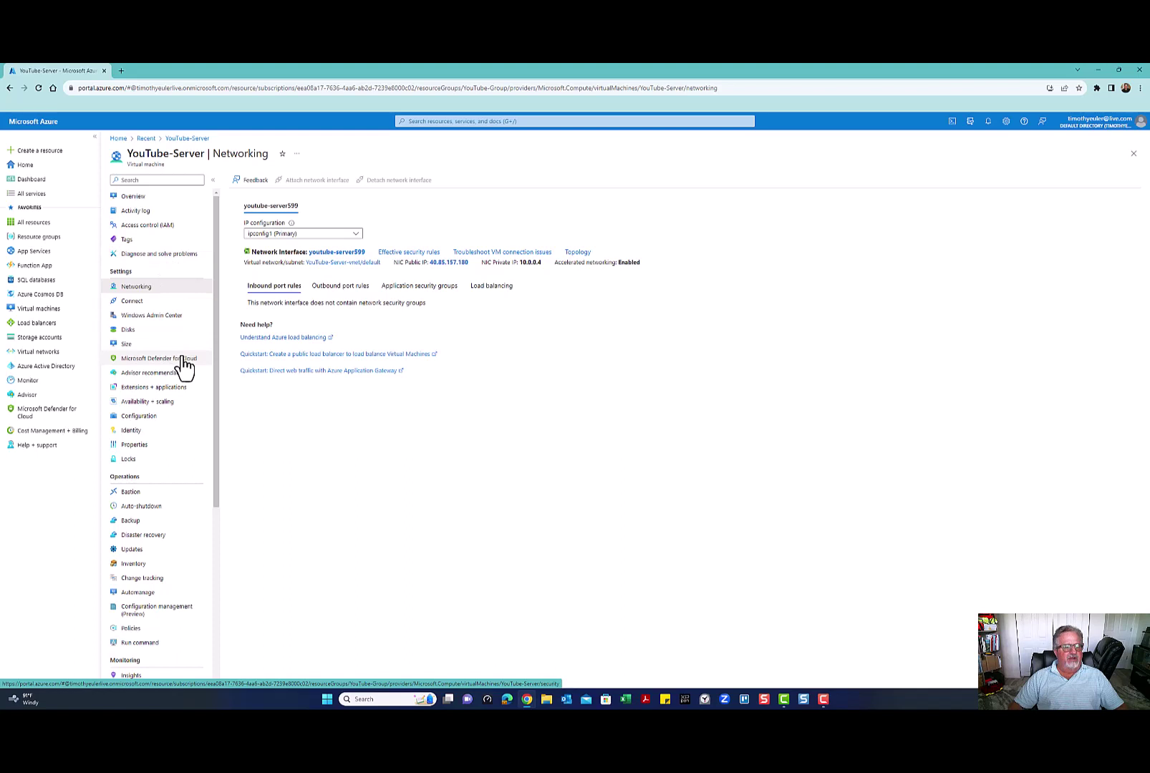
pyautogui.scroll(-2, 181, 364)
pyautogui.scroll(-2, 181, 363)
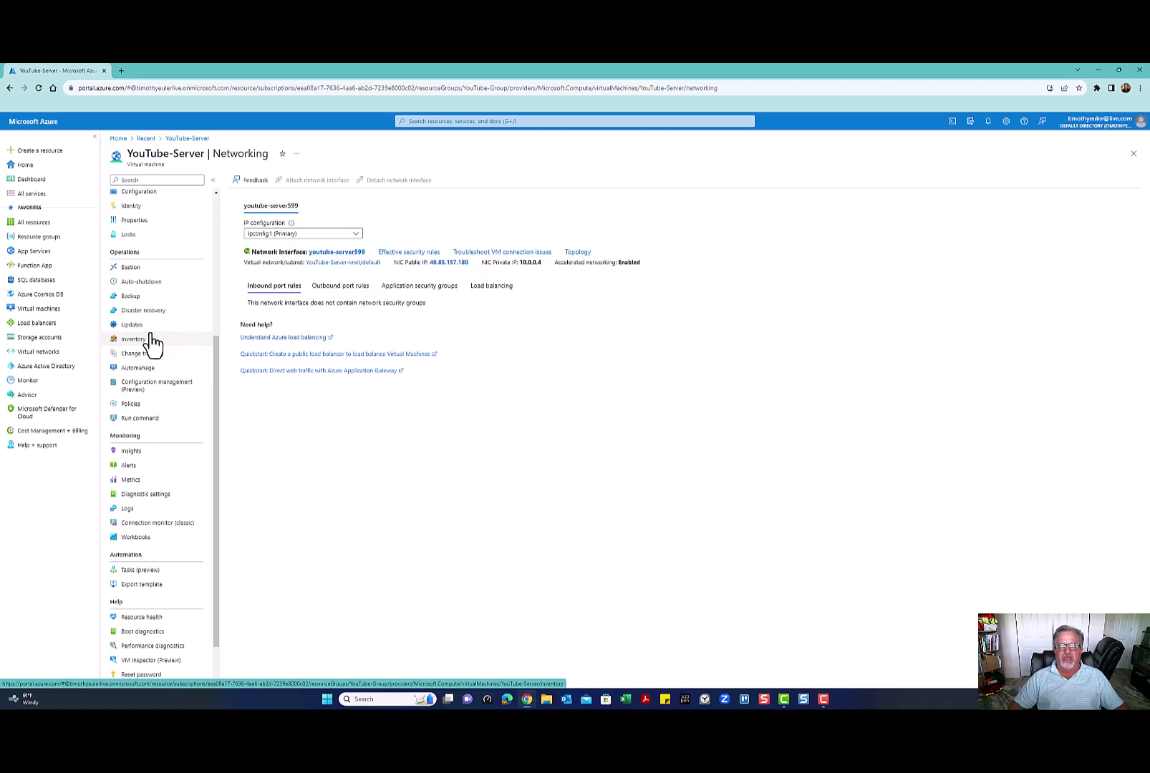
pyautogui.click(141, 301)
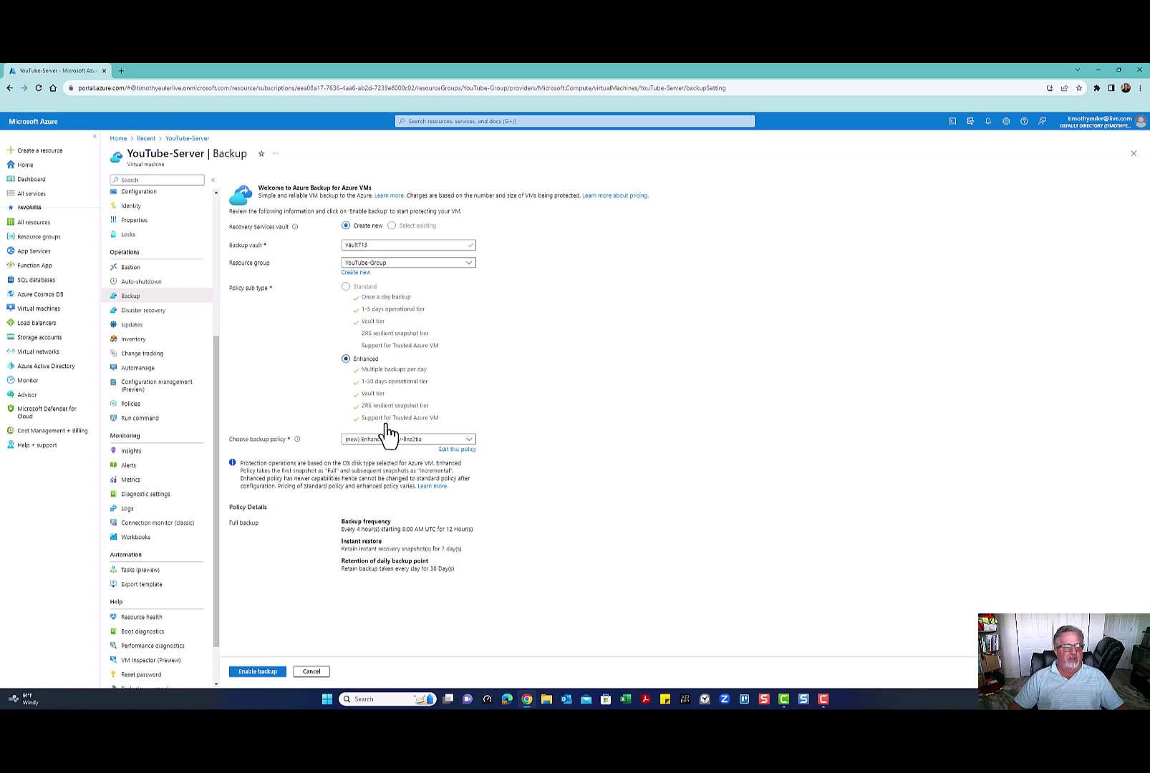
# Open the Updates page listing Update management center and Azure Automation options.
pyautogui.click(141, 331)
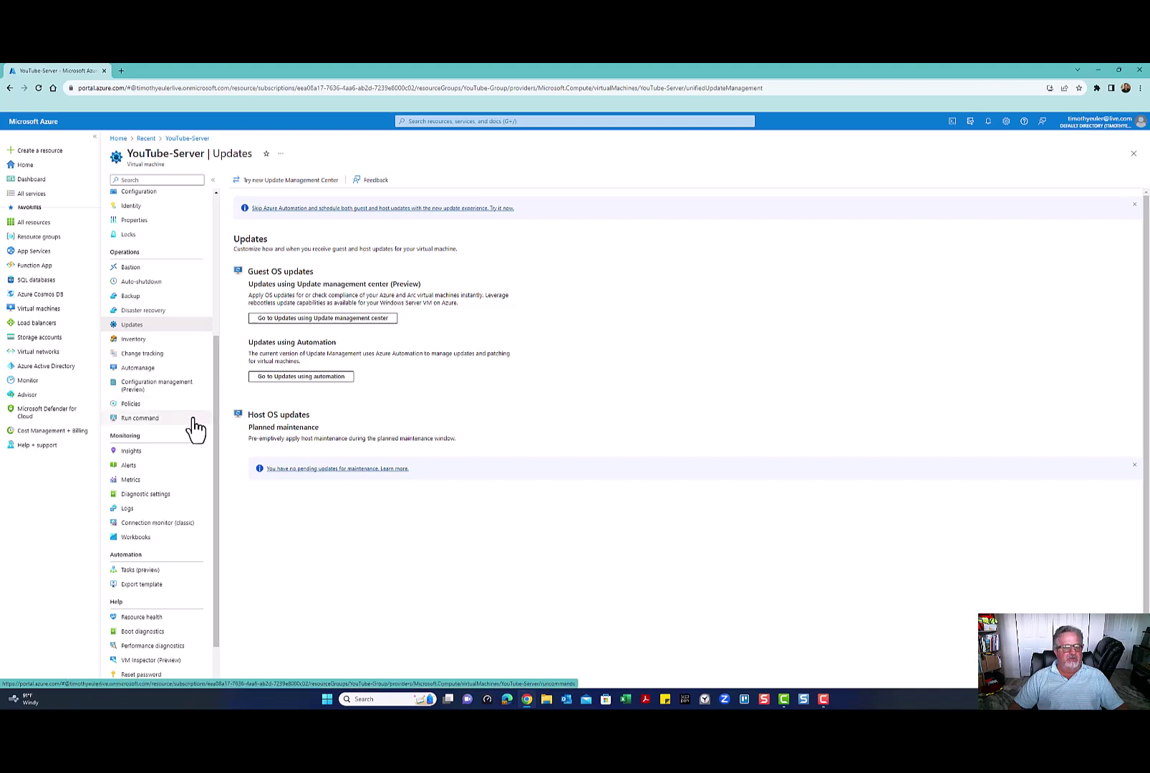
# Open the Tasks (preview) page under Automation, which shows no tasks yet.
pyautogui.scroll(-1, 195, 428)
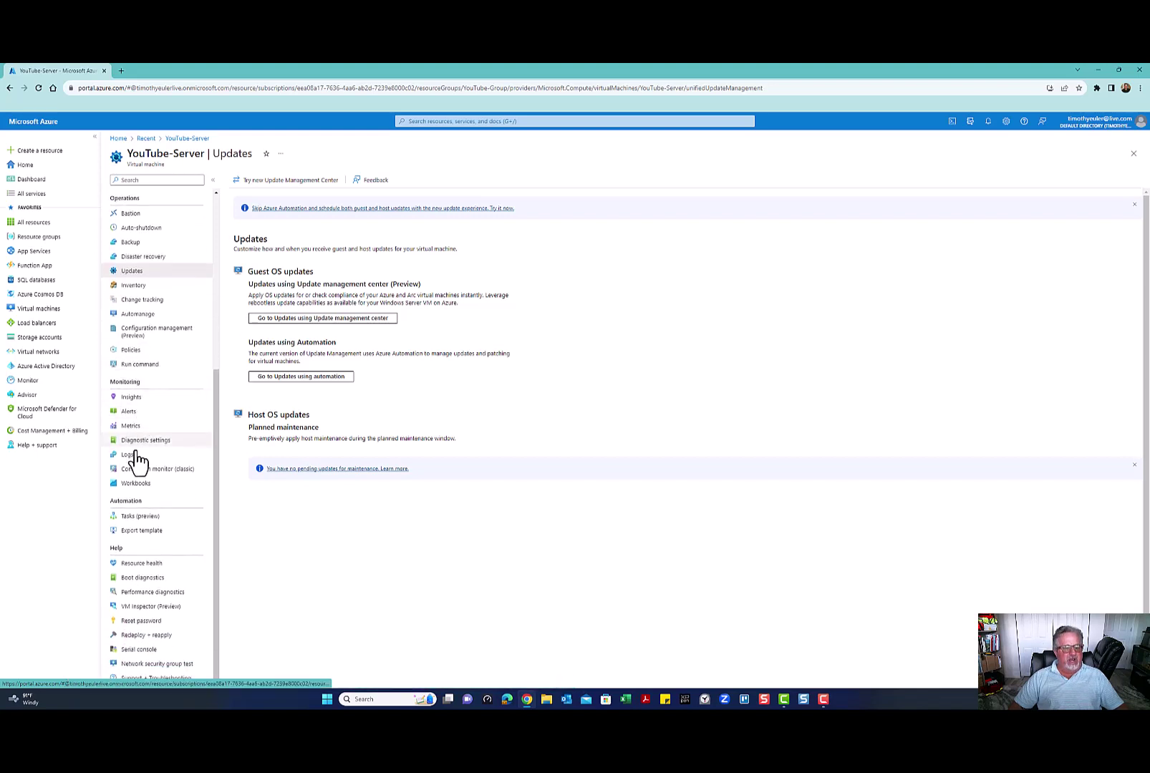
pyautogui.moveTo(159, 554); pyautogui.dragTo(181, 585)
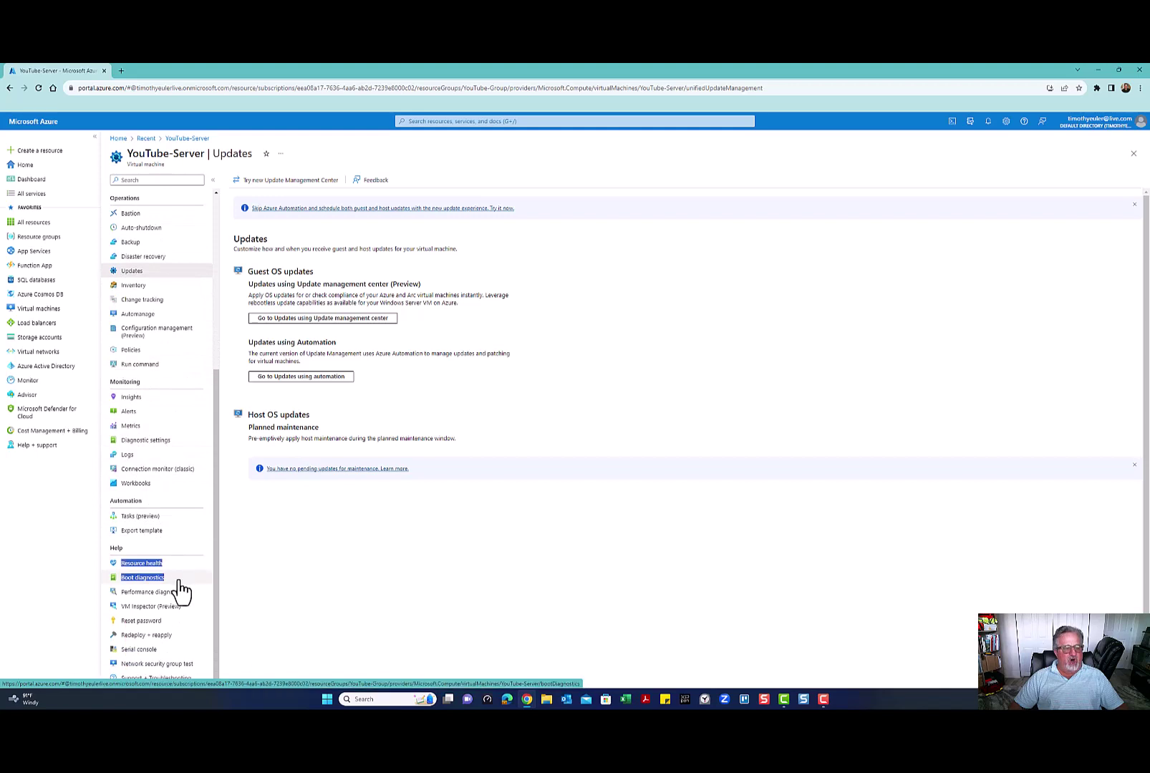
pyautogui.click(136, 520)
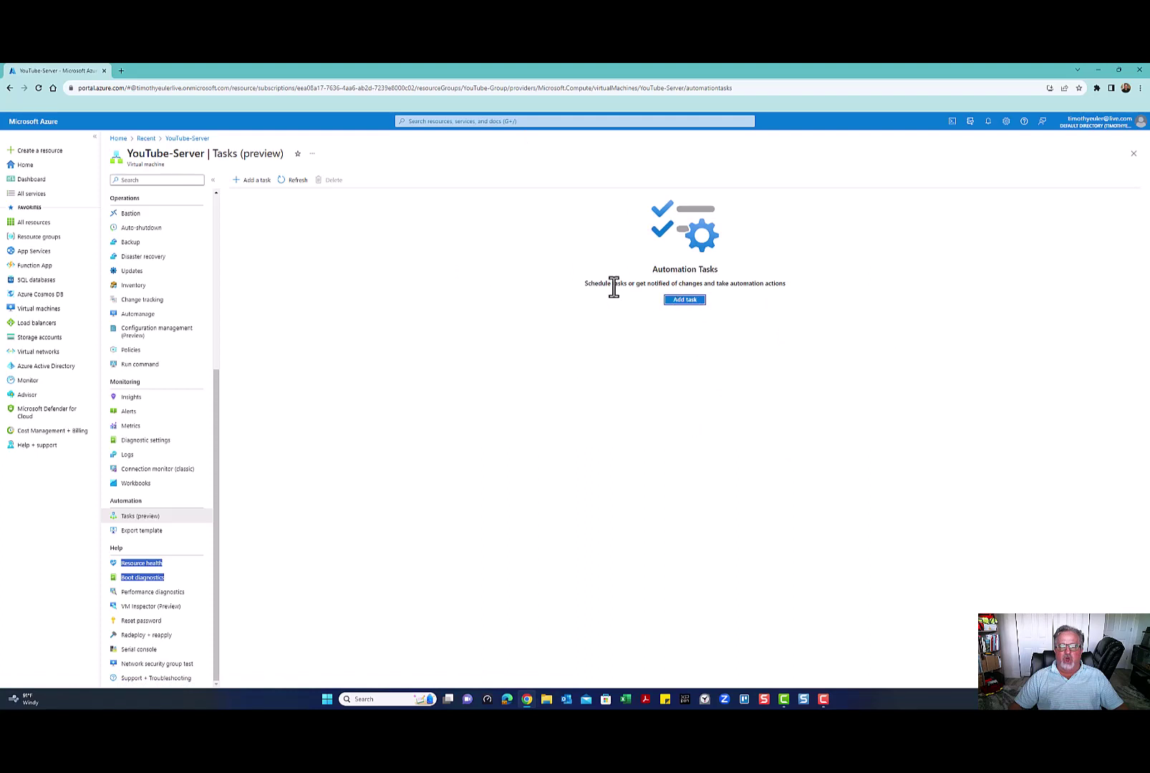
# Begin a Start Virtual Machine task with an Azure VM connection, then abandon it.
pyautogui.click(695, 299)
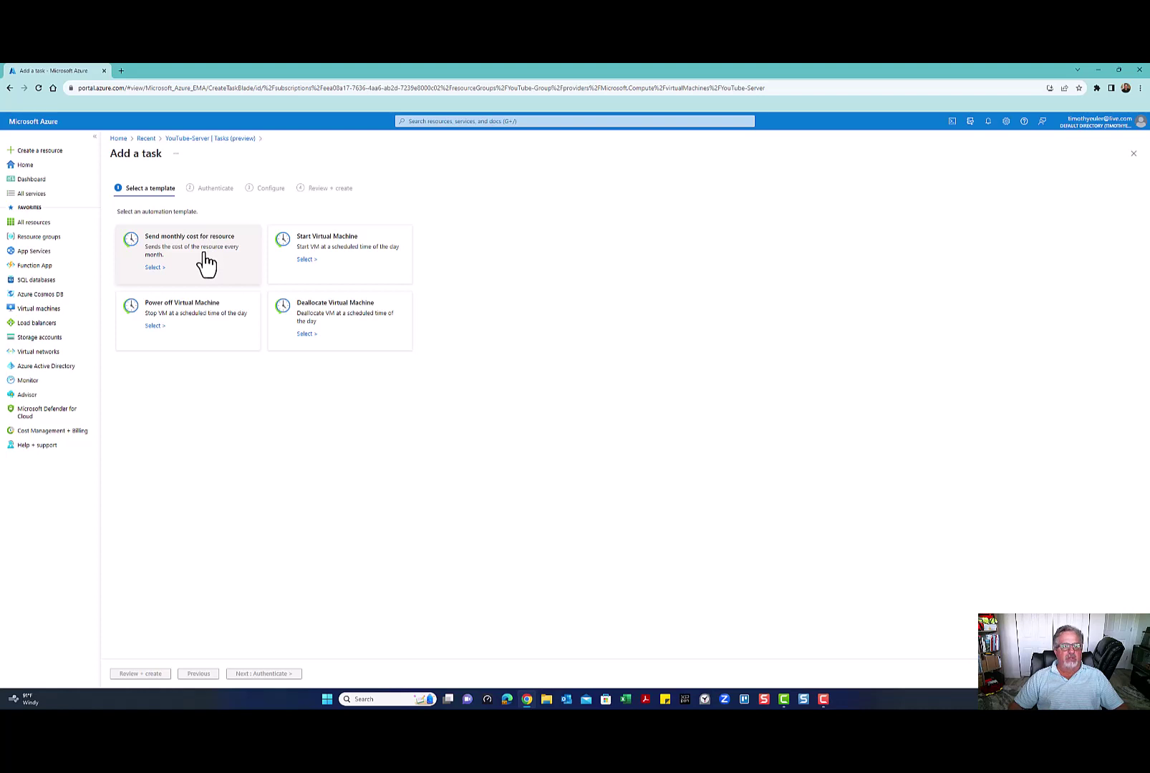
pyautogui.click(307, 260)
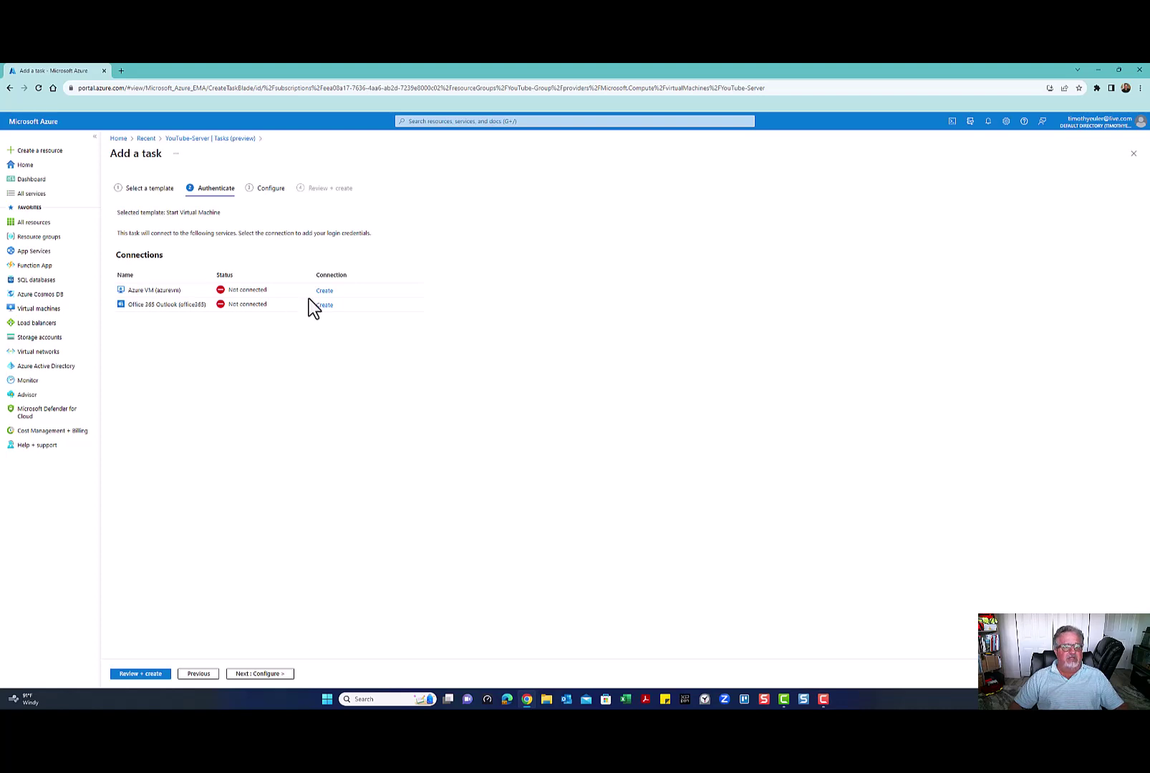
pyautogui.click(326, 292)
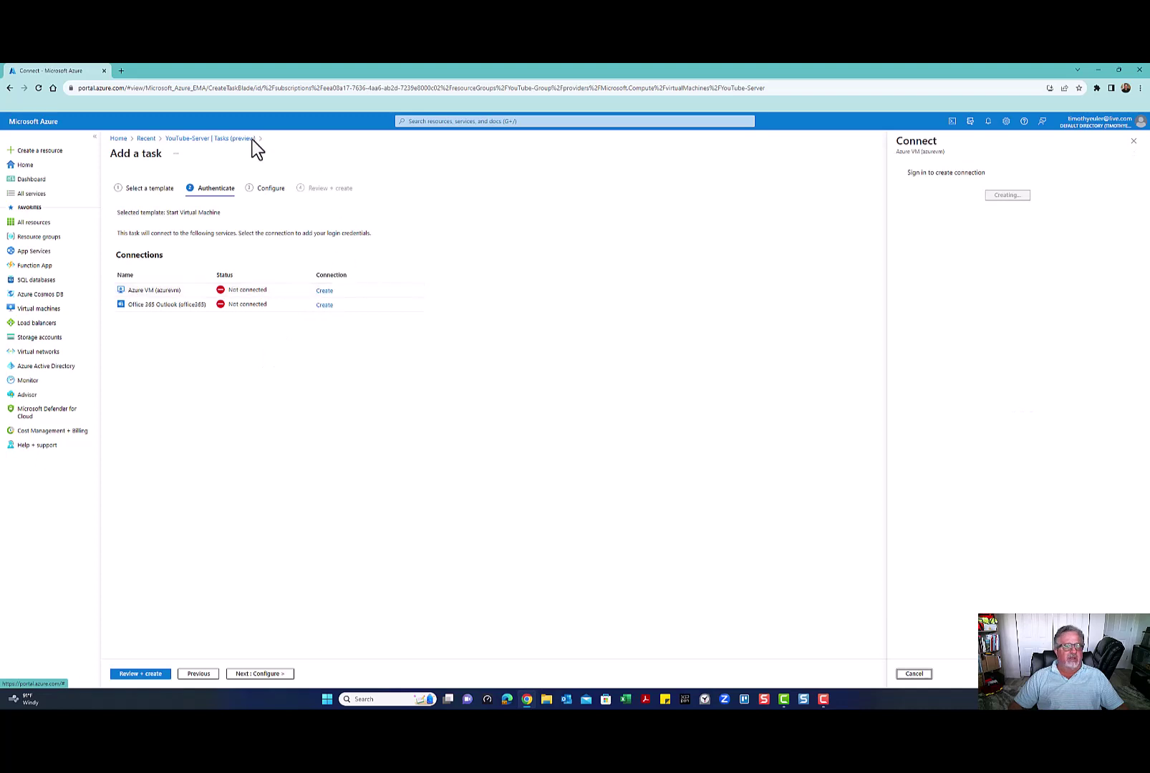
pyautogui.click(180, 140)
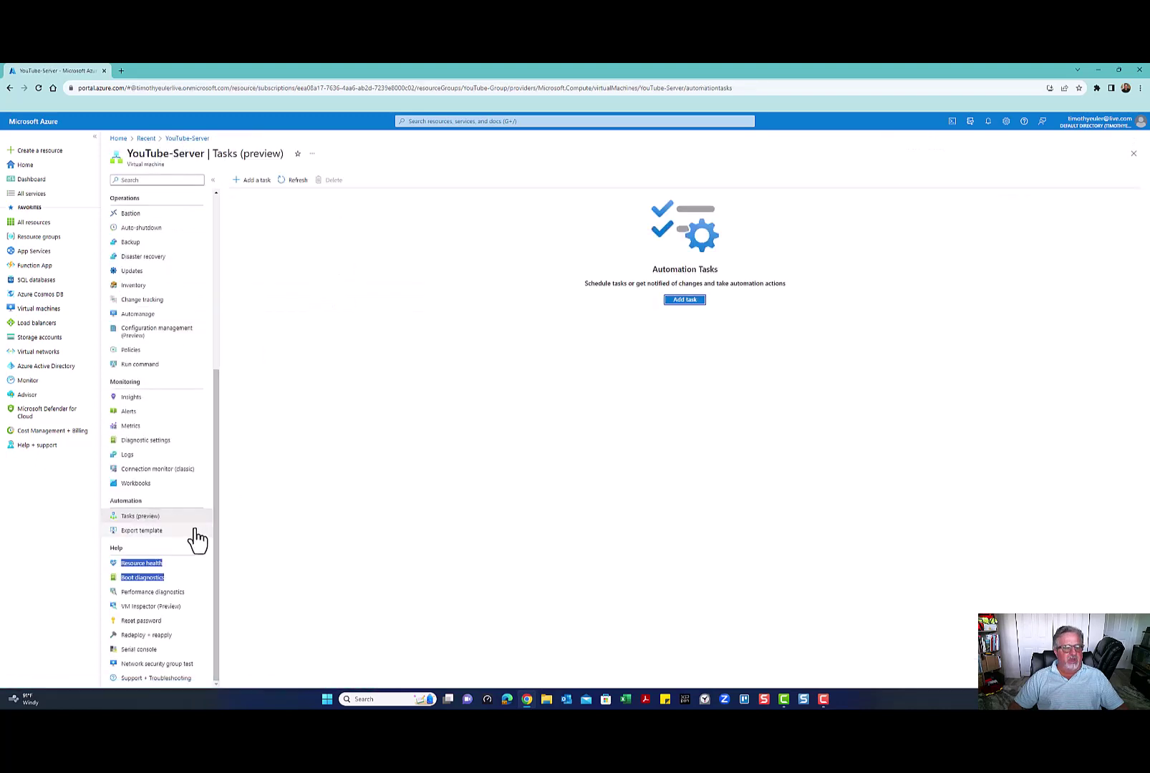
pyautogui.moveTo(214, 533); pyautogui.dragTo(214, 324)
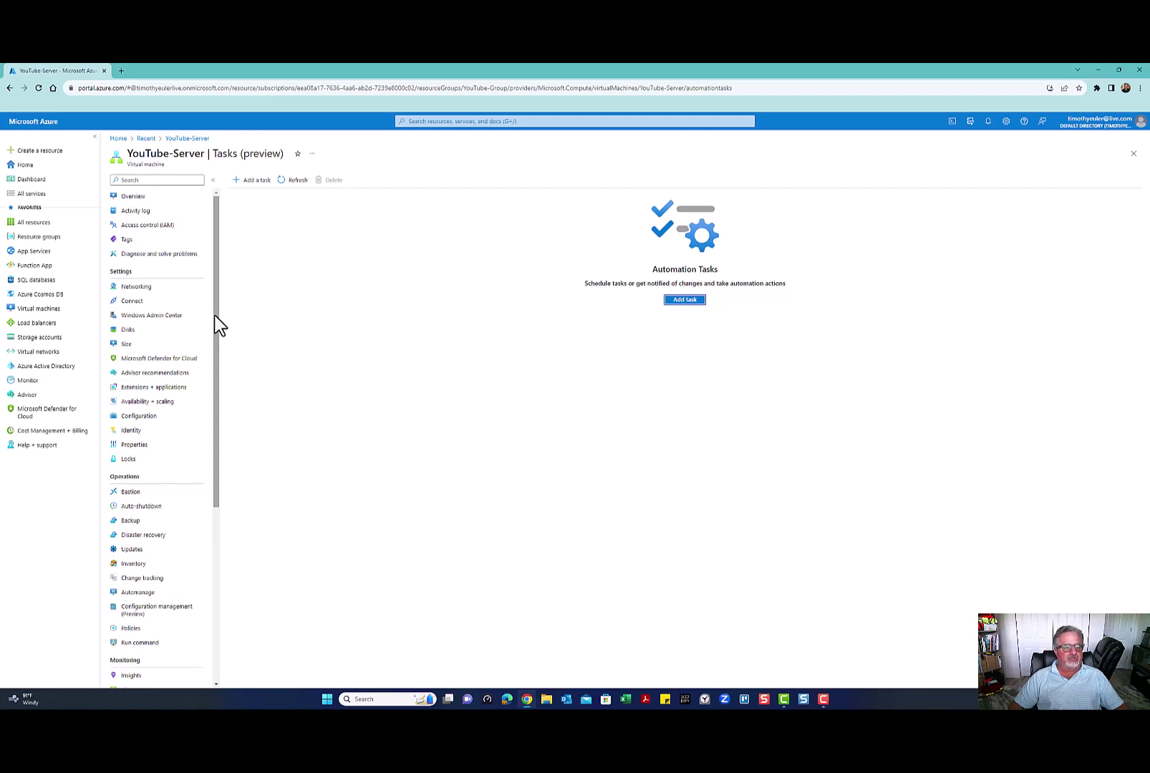
# Review the 30 GiB OS disk and 1024 GiB data disk, then return to Overview.
pyautogui.click(133, 331)
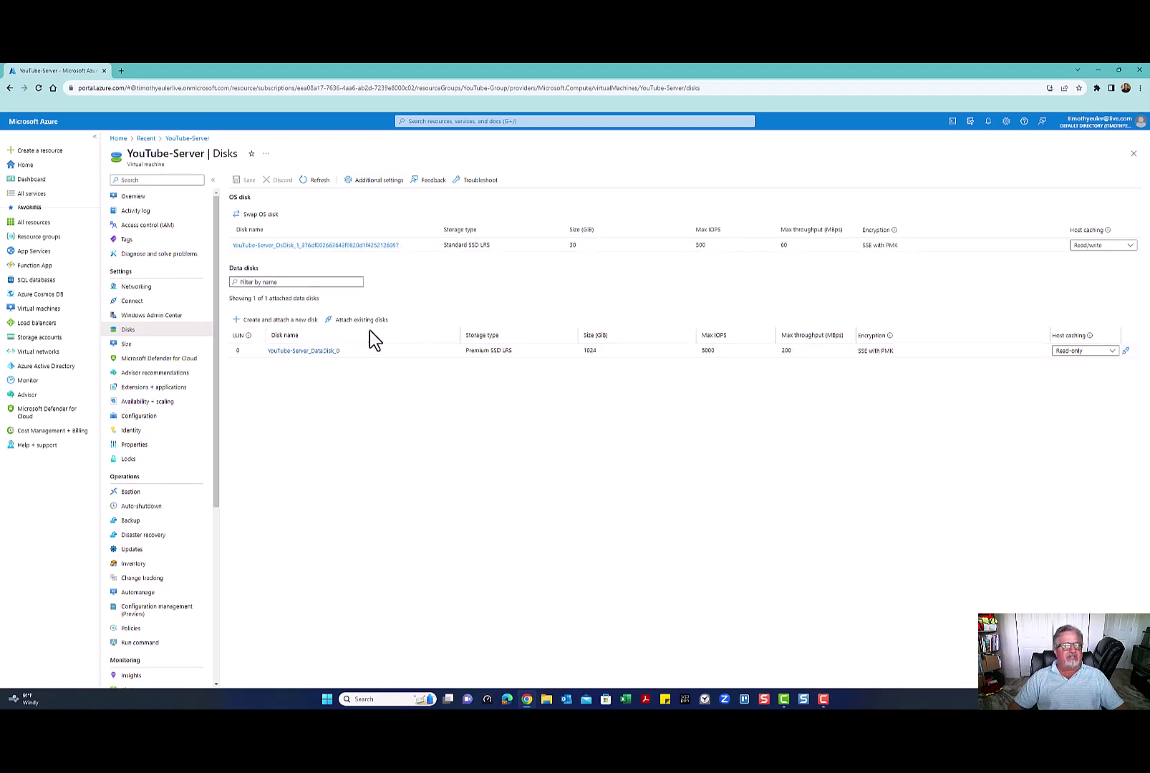
pyautogui.click(136, 197)
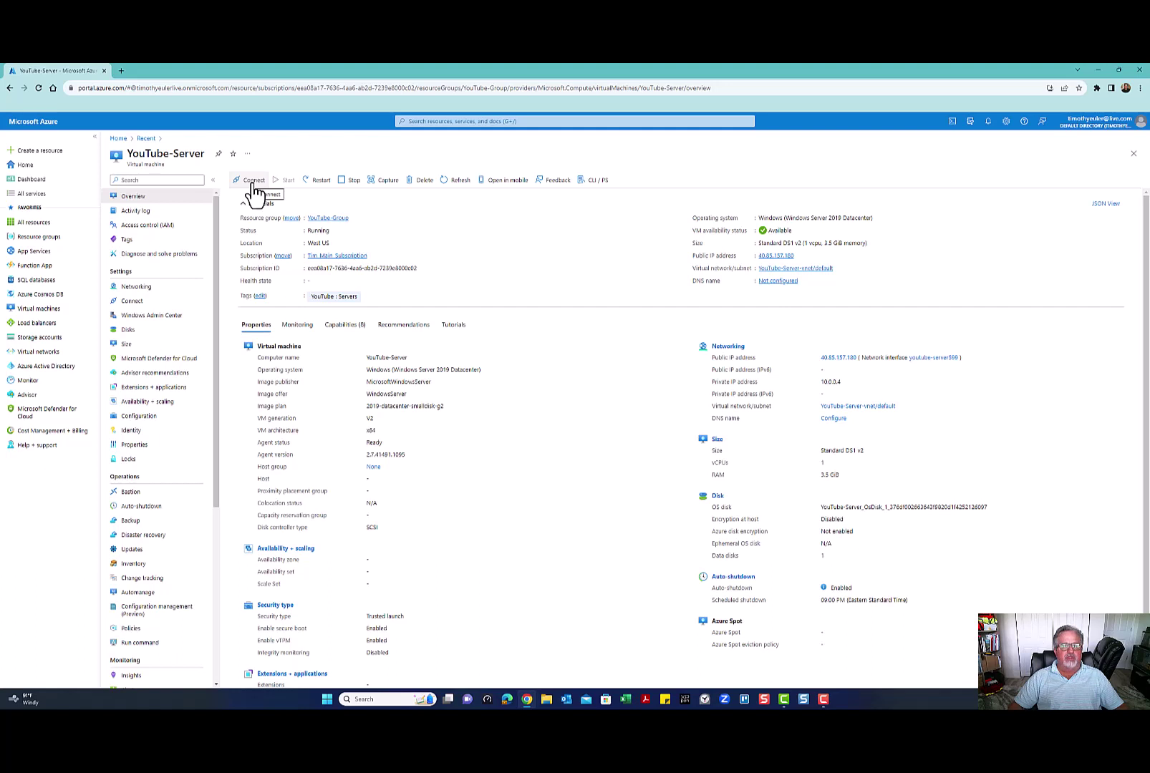
# Choose Native RDP from YouTube-Server's Connect options.
pyautogui.click(134, 305)
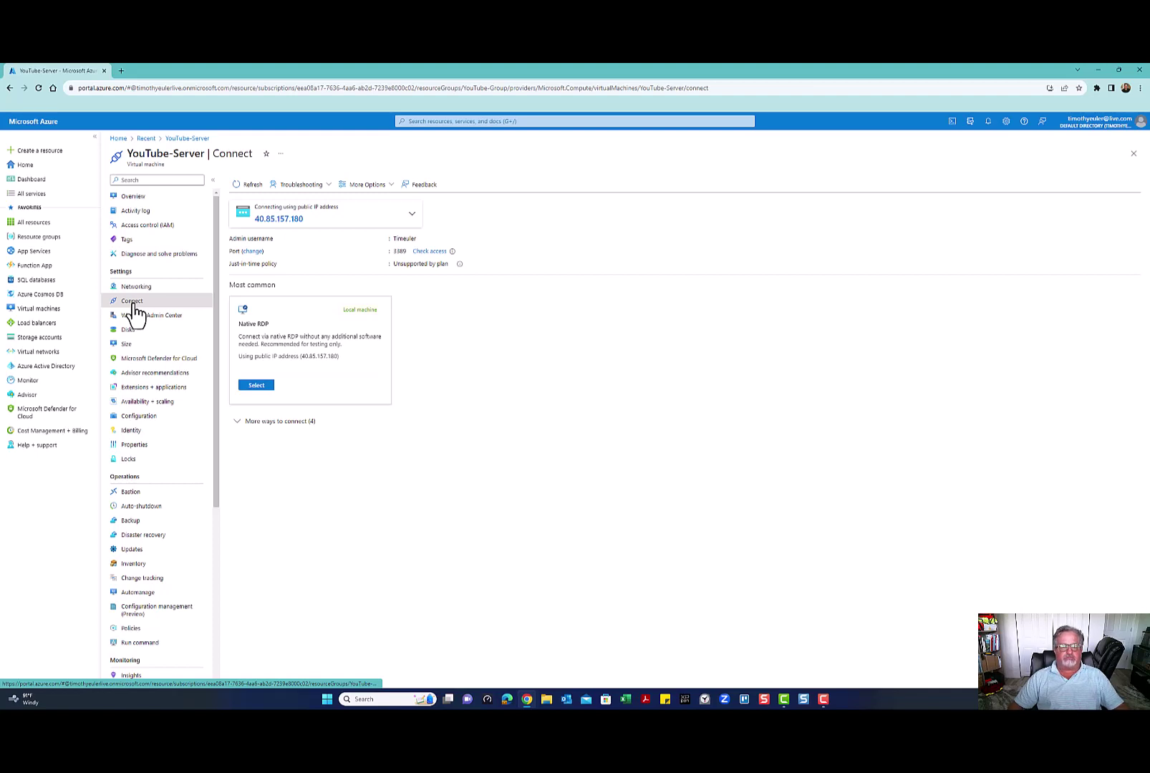
pyautogui.click(263, 388)
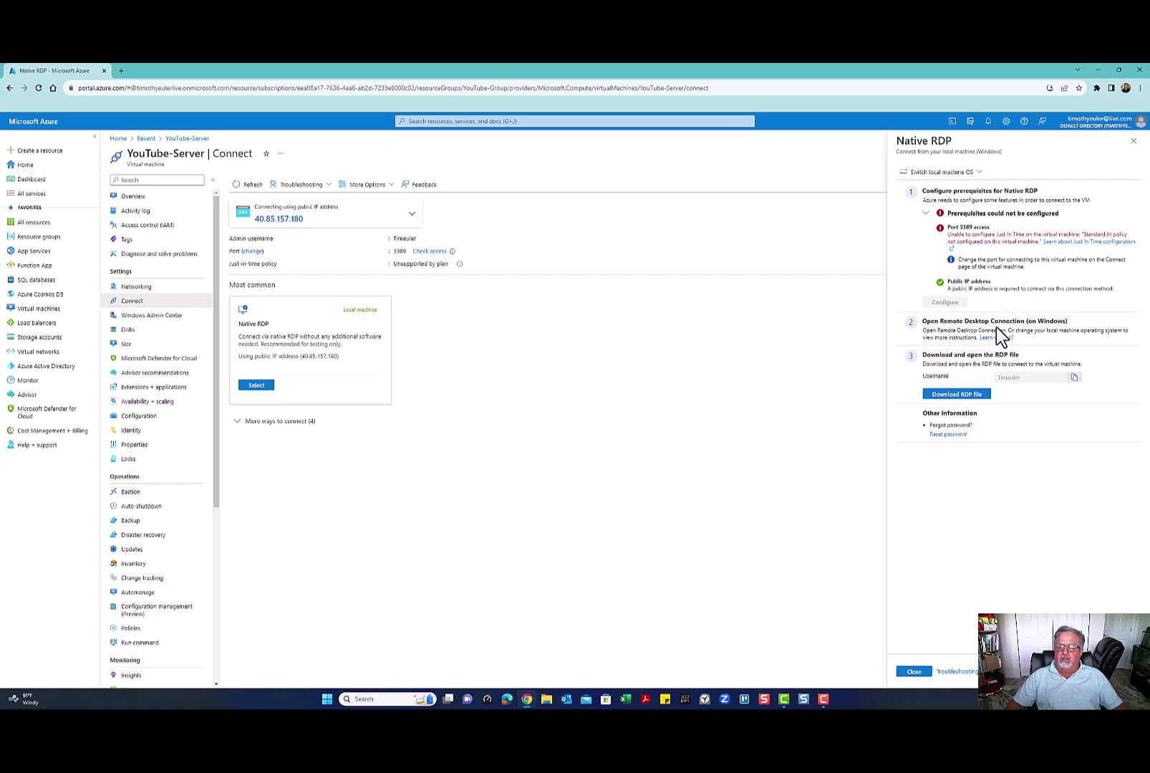
# Download YouTube-Server.rdp, open it and accept the security warning to start connecting.
pyautogui.click(958, 397)
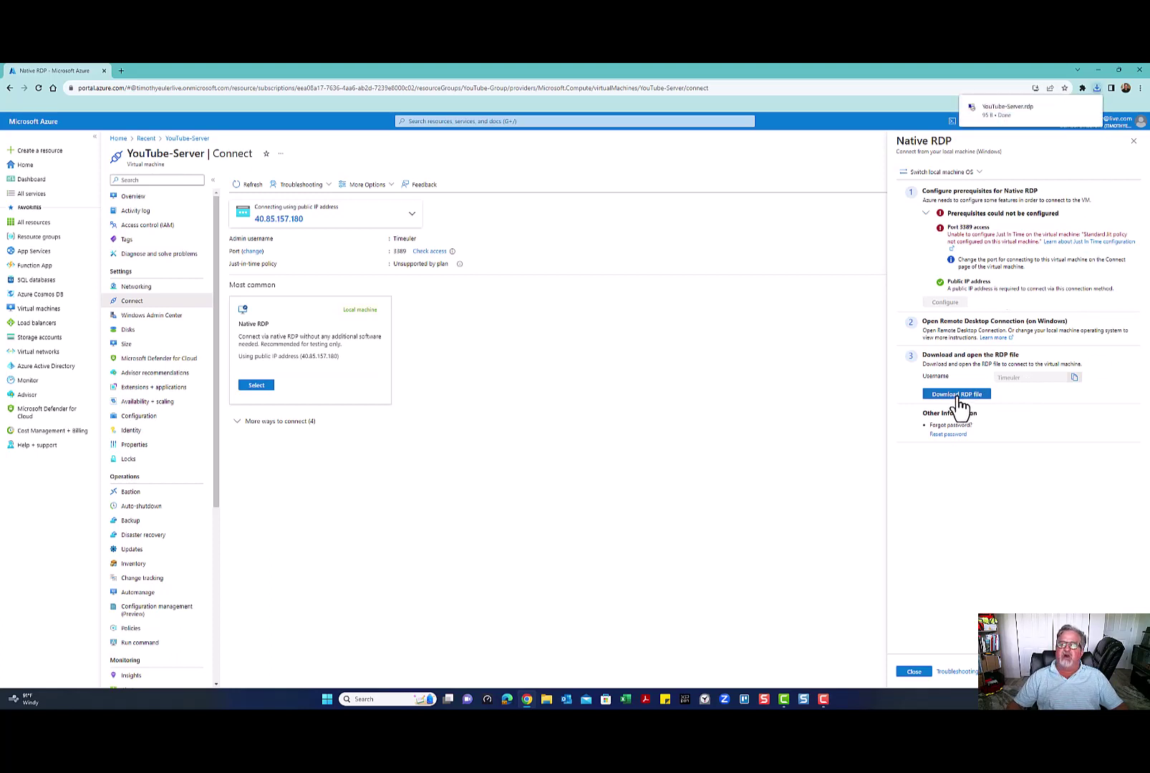
pyautogui.click(1016, 105)
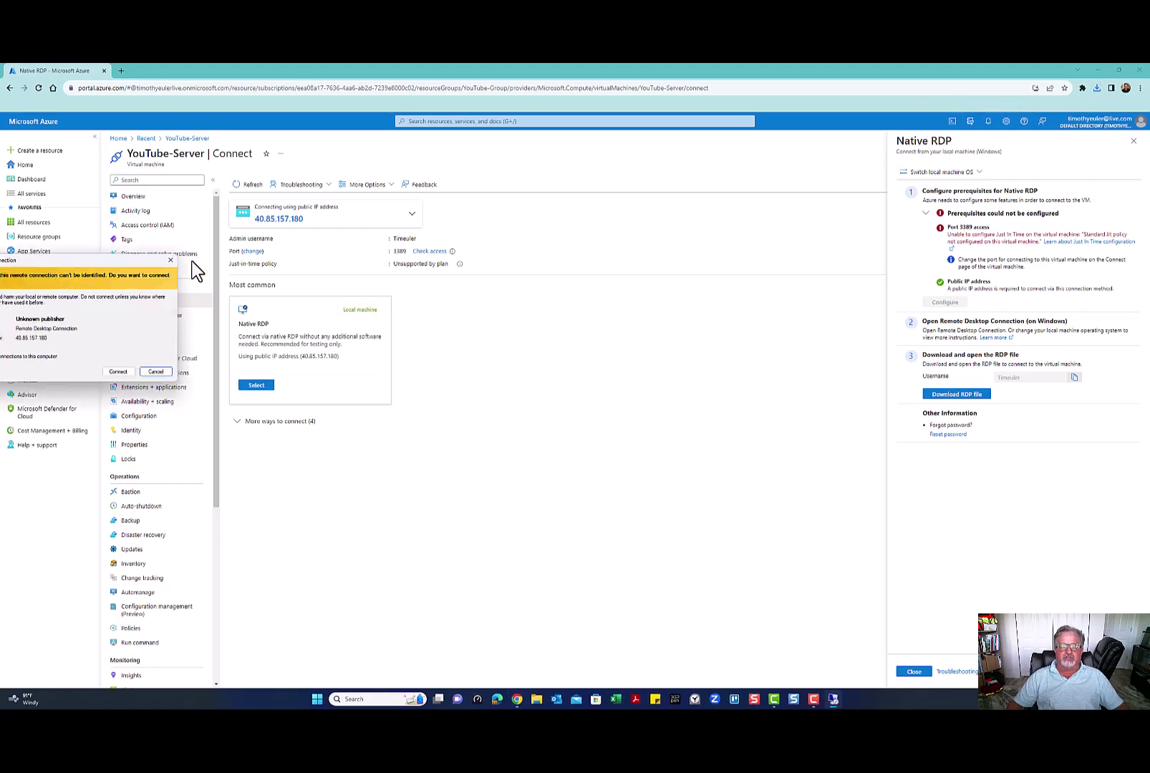
pyautogui.moveTo(193, 262); pyautogui.dragTo(634, 292)
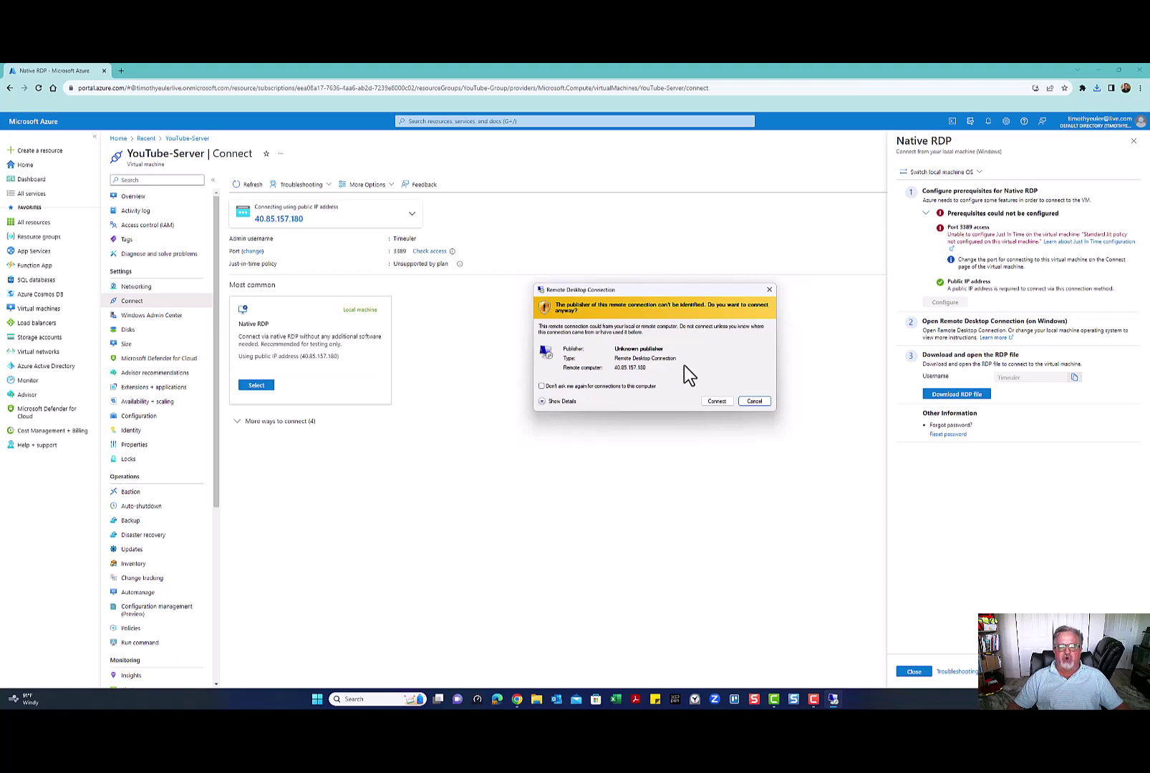
pyautogui.click(713, 404)
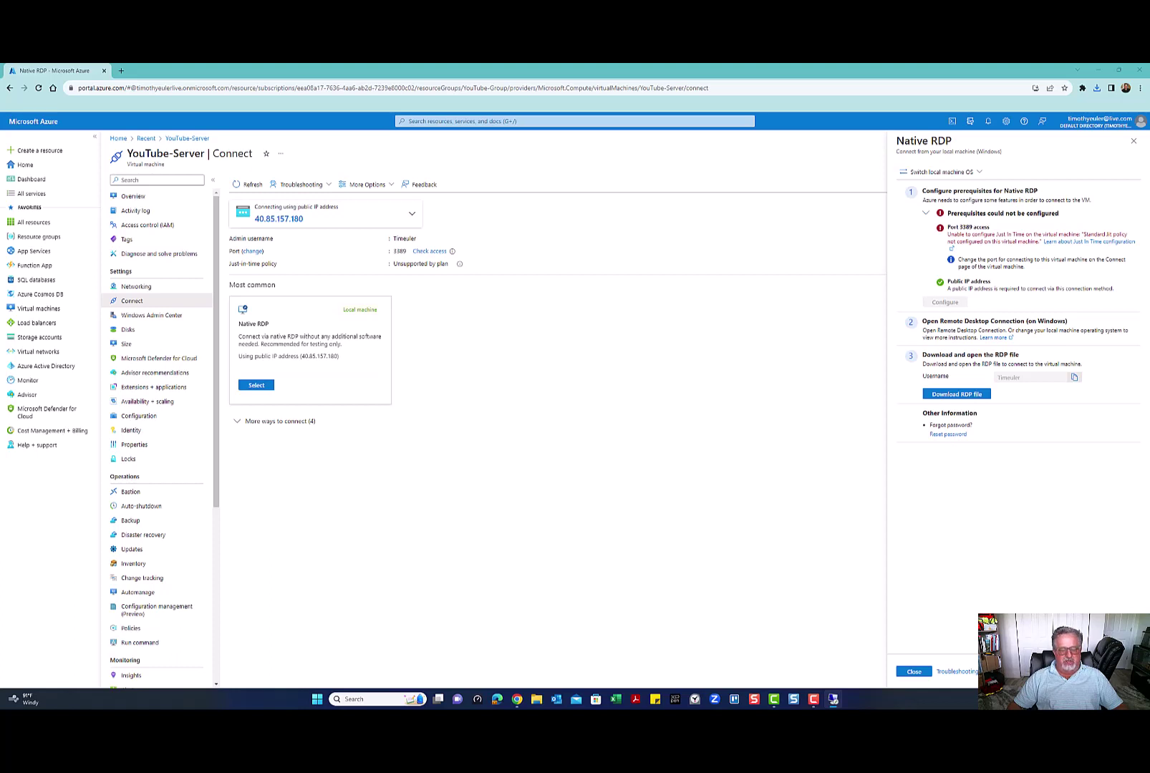
# Dismiss the Remote Desktop connection failure error.
pyautogui.moveTo(500, 338); pyautogui.dragTo(588, 328)
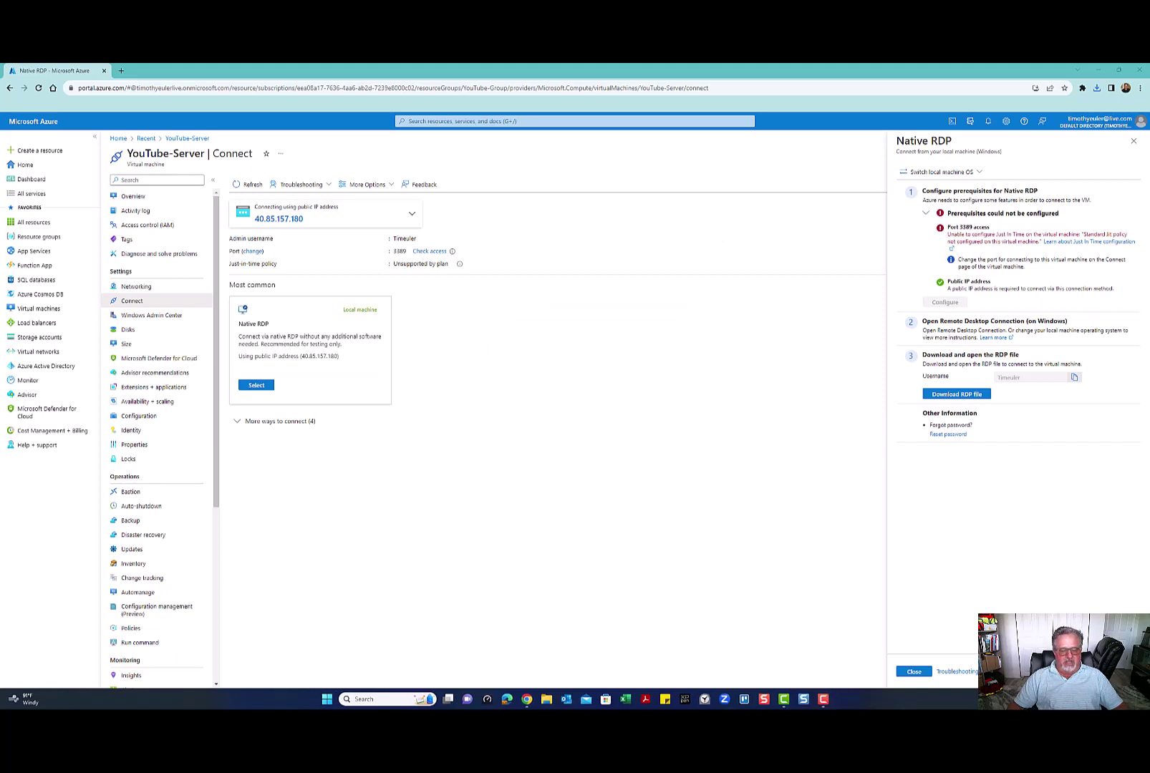
pyautogui.moveTo(365, 259); pyautogui.dragTo(664, 302)
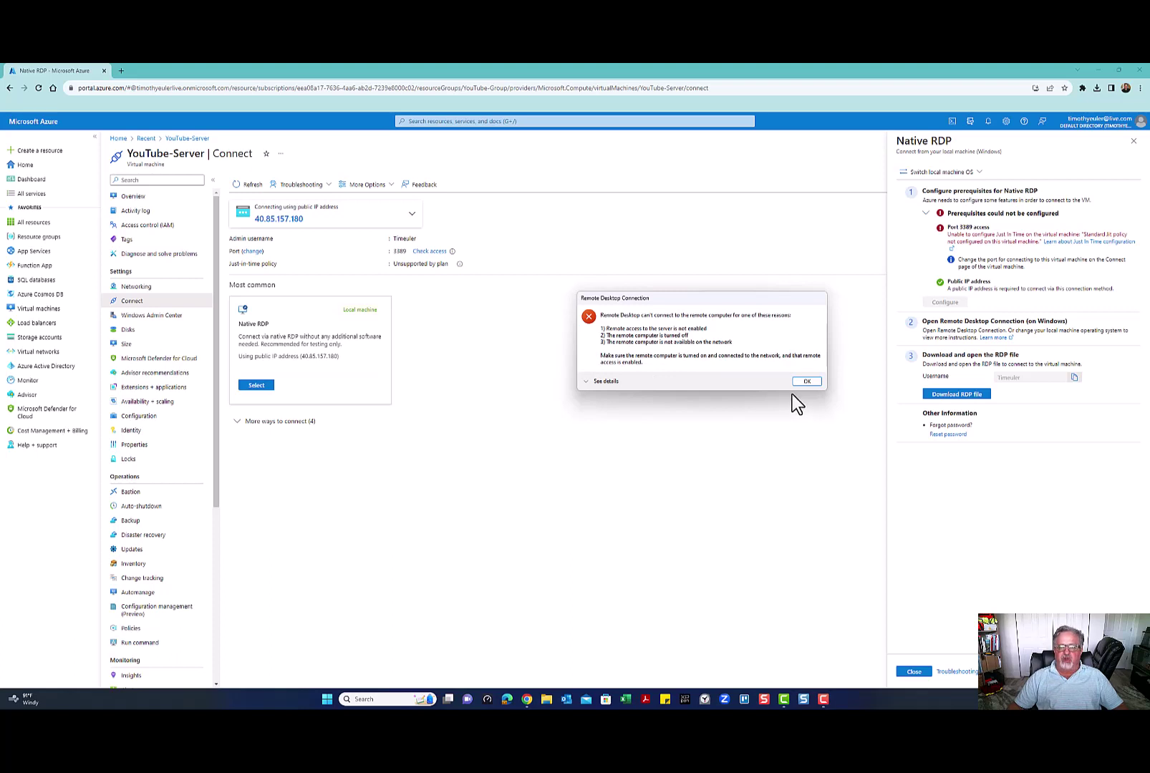
pyautogui.click(810, 381)
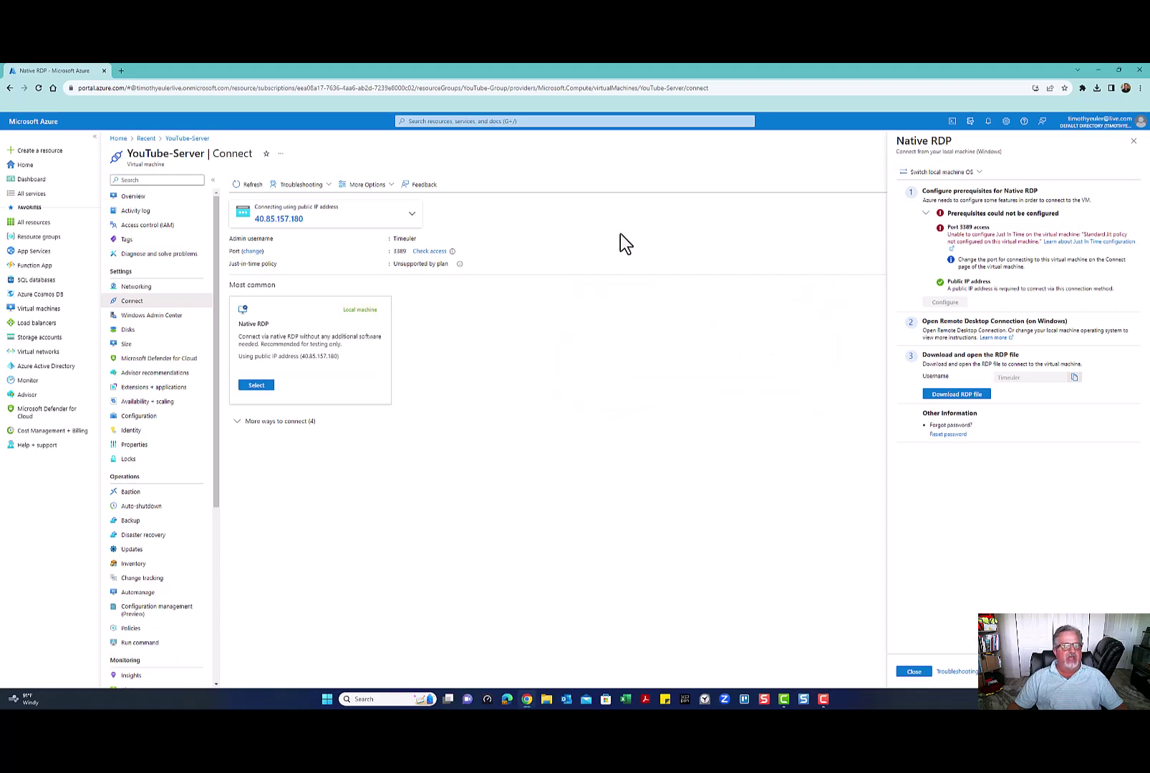
# Search the portal for 'network' and open the Network security groups list.
pyautogui.click(523, 122)
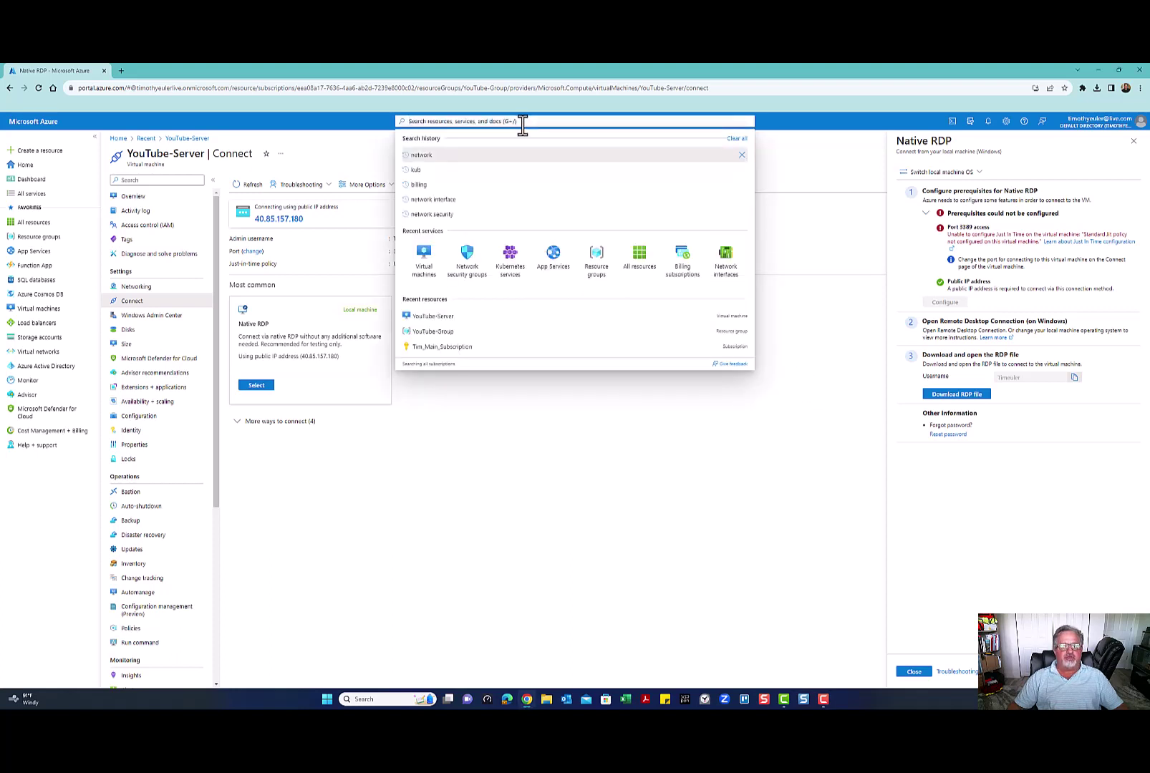
pyautogui.click(421, 154)
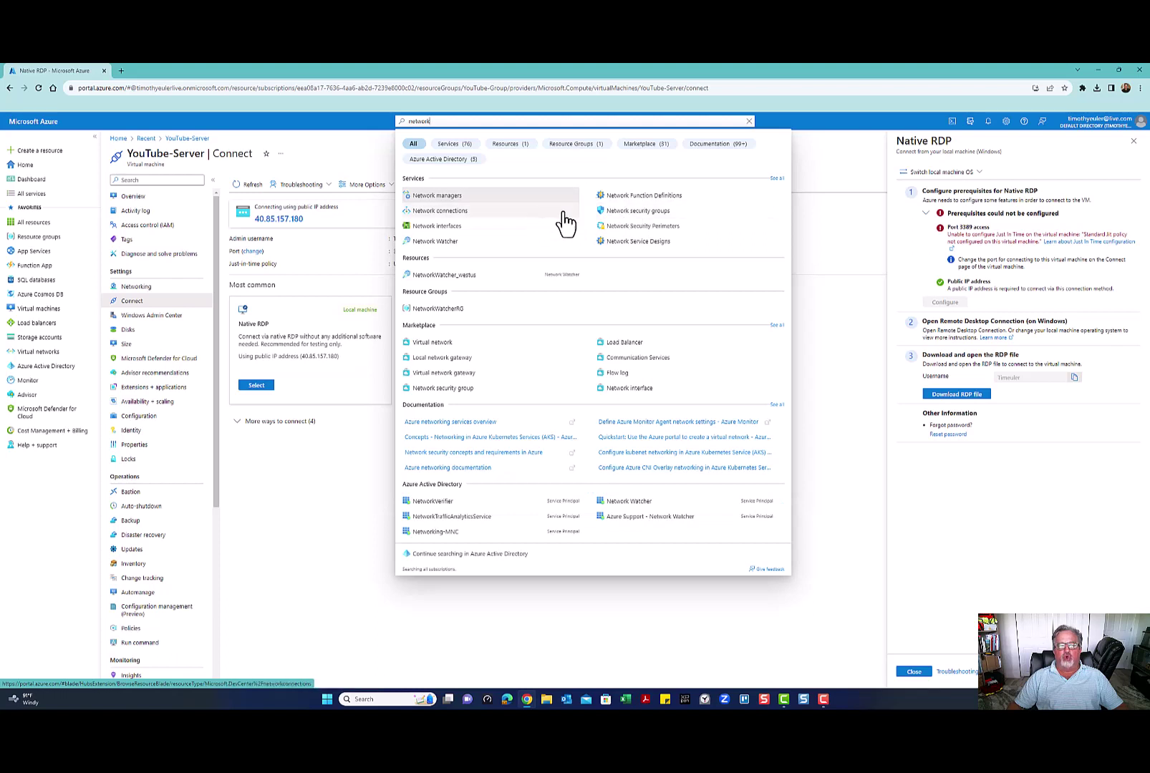
pyautogui.click(618, 215)
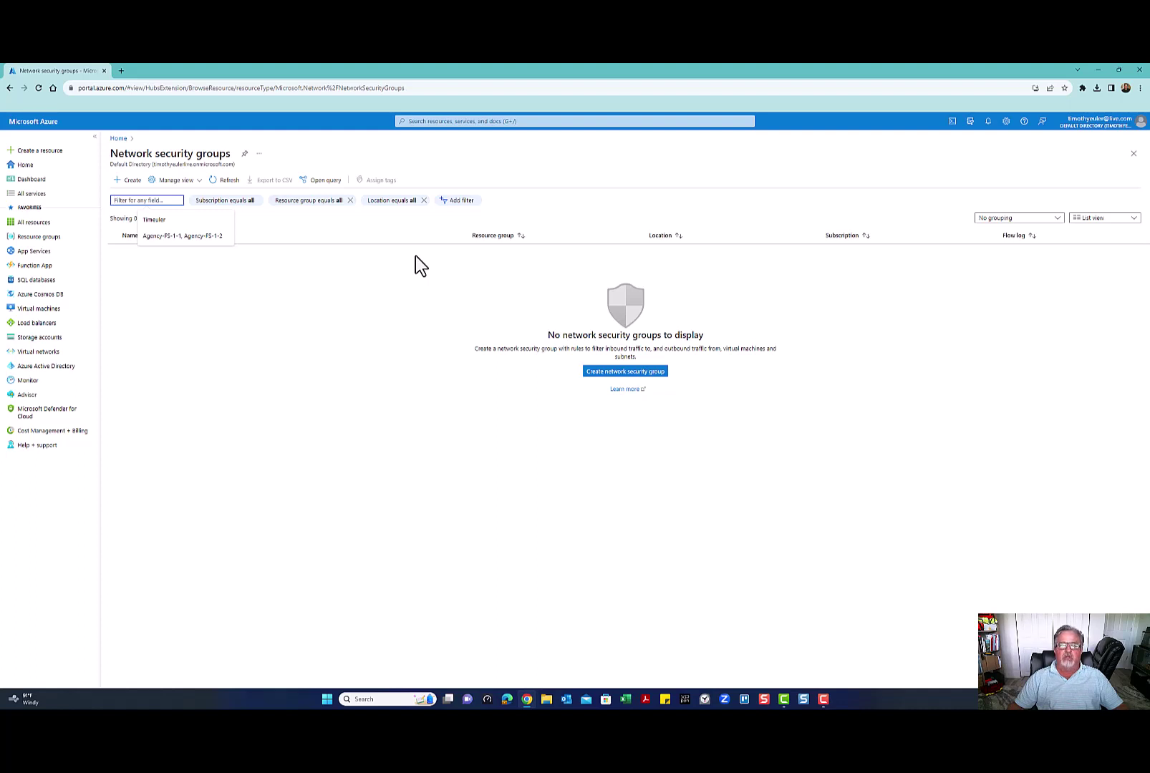
# Start a network security group named YouTubeNSG in YouTube-Group and pass review validation.
pyautogui.click(132, 188)
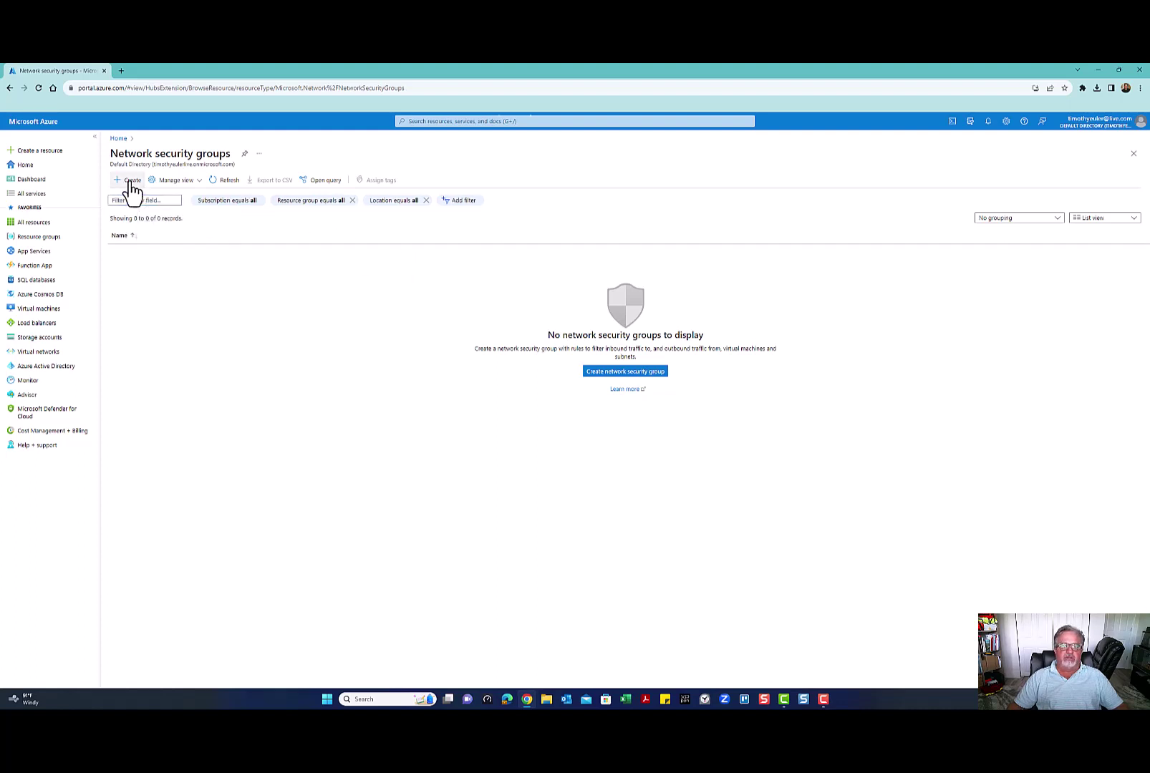
pyautogui.click(133, 188)
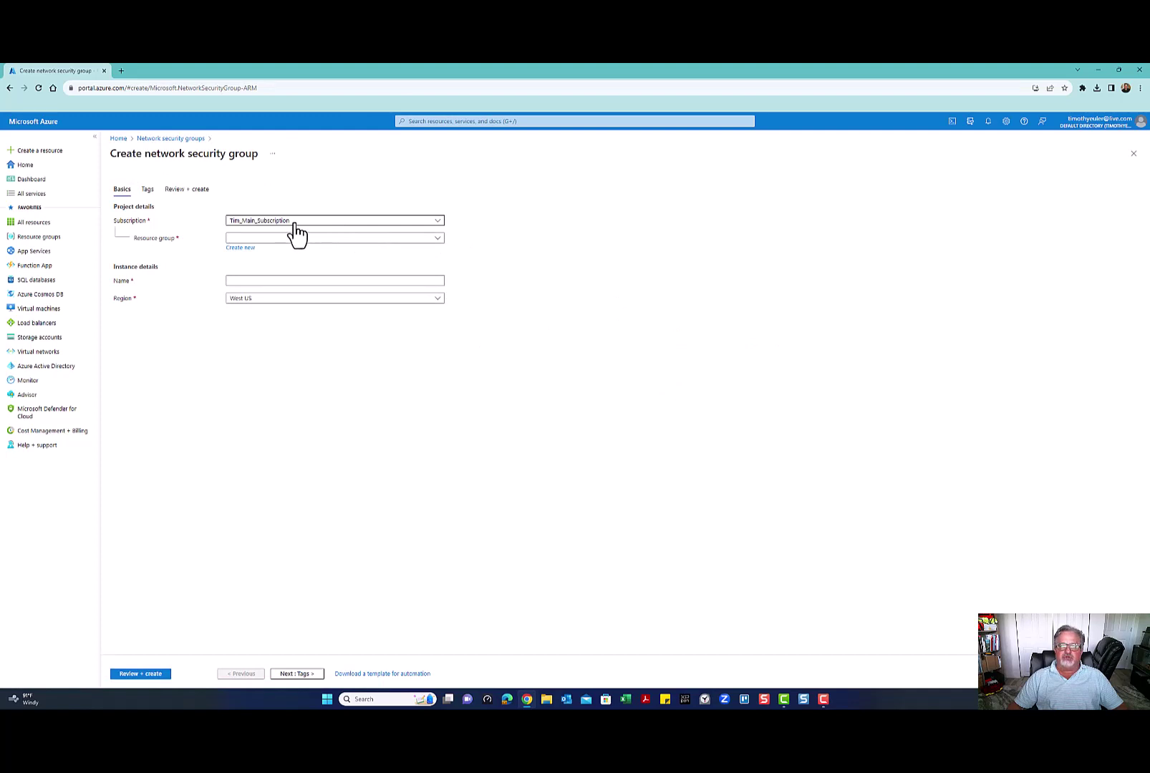
pyautogui.click(439, 242)
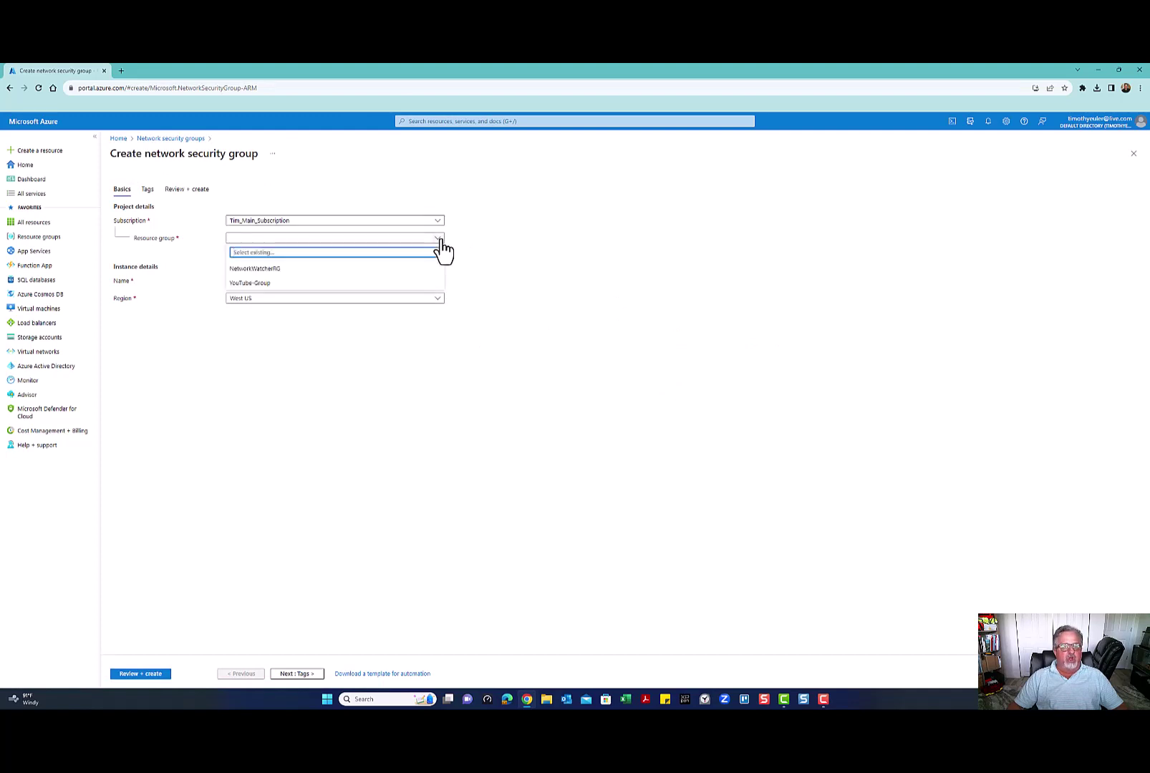
pyautogui.click(275, 284)
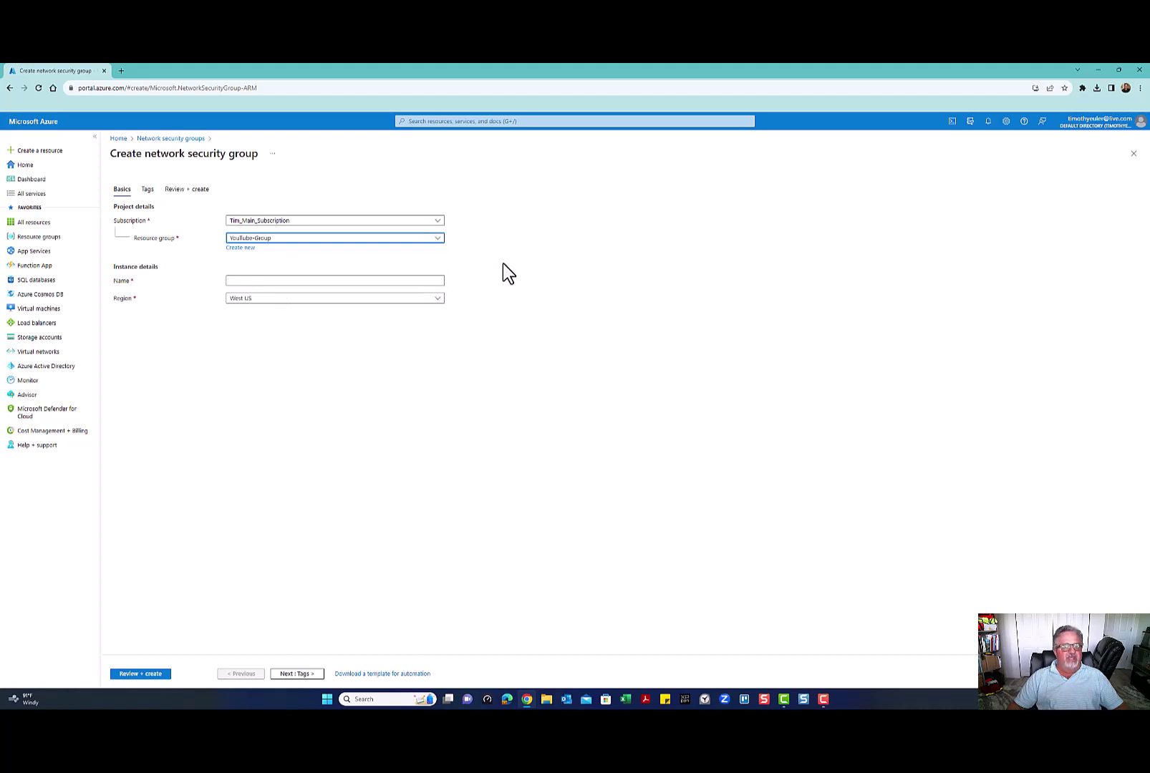
pyautogui.click(240, 282)
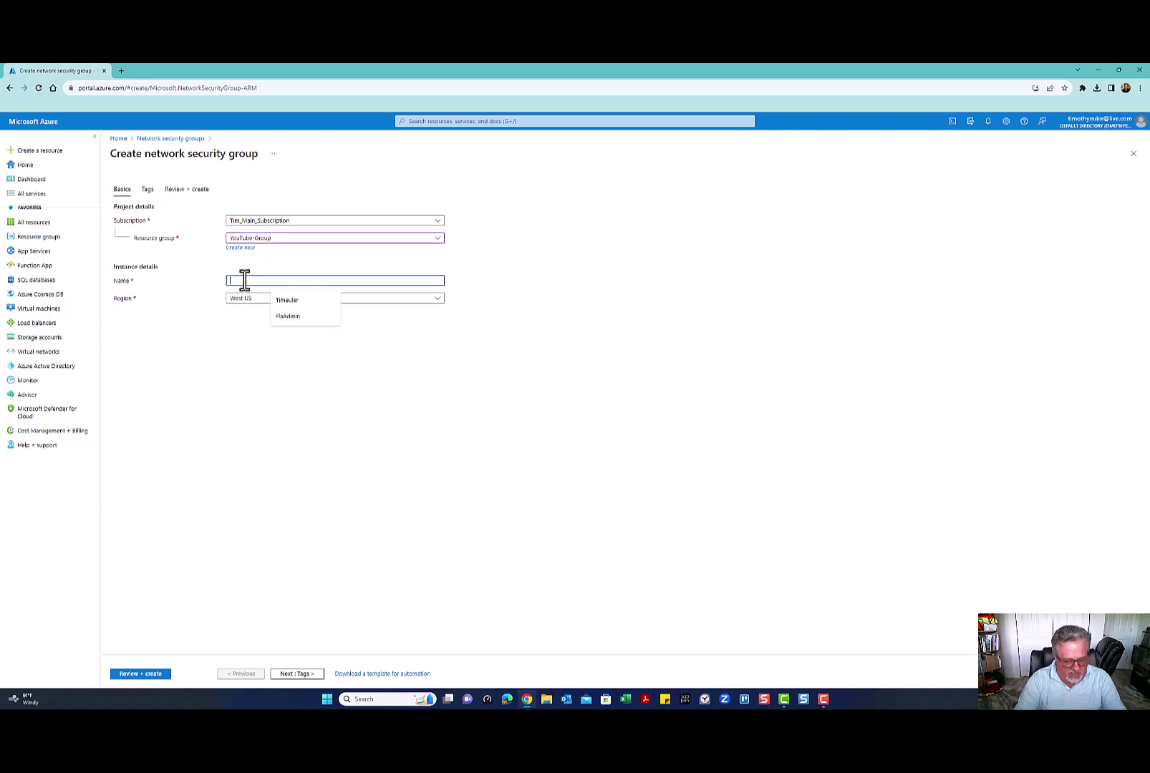
pyautogui.write('You')
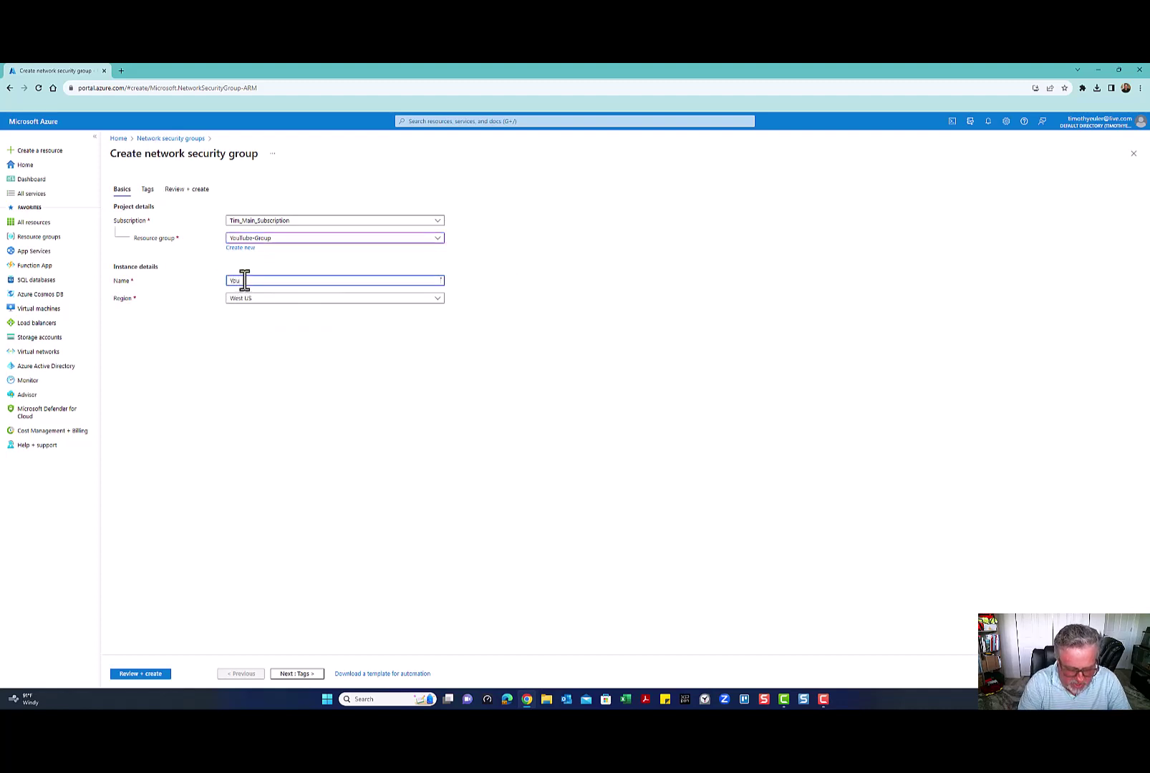
pyautogui.write('TubeNSG')
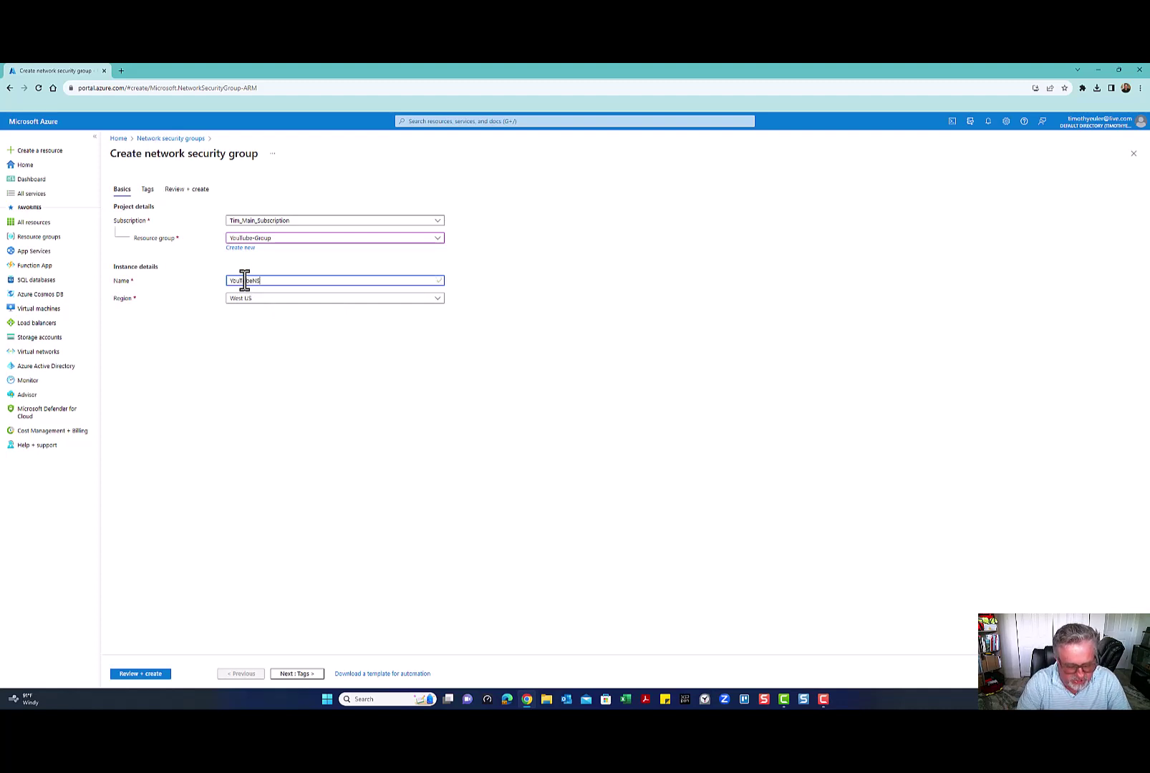
pyautogui.click(376, 412)
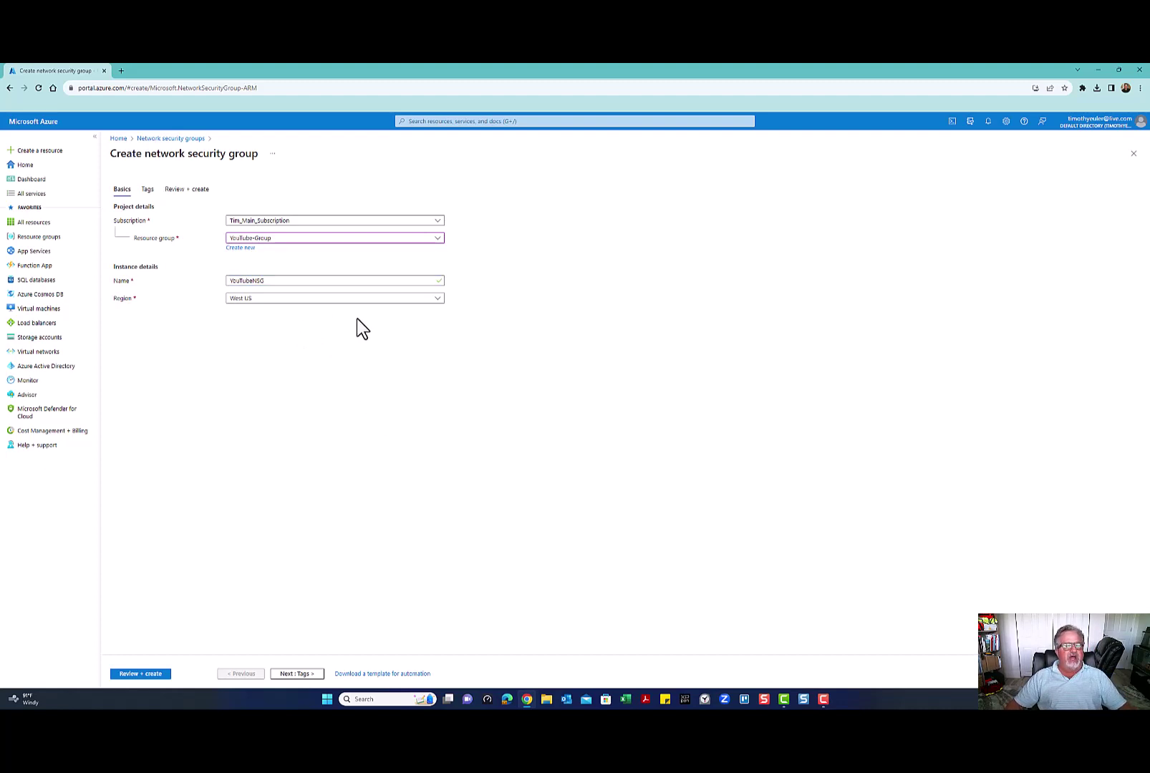
pyautogui.click(183, 190)
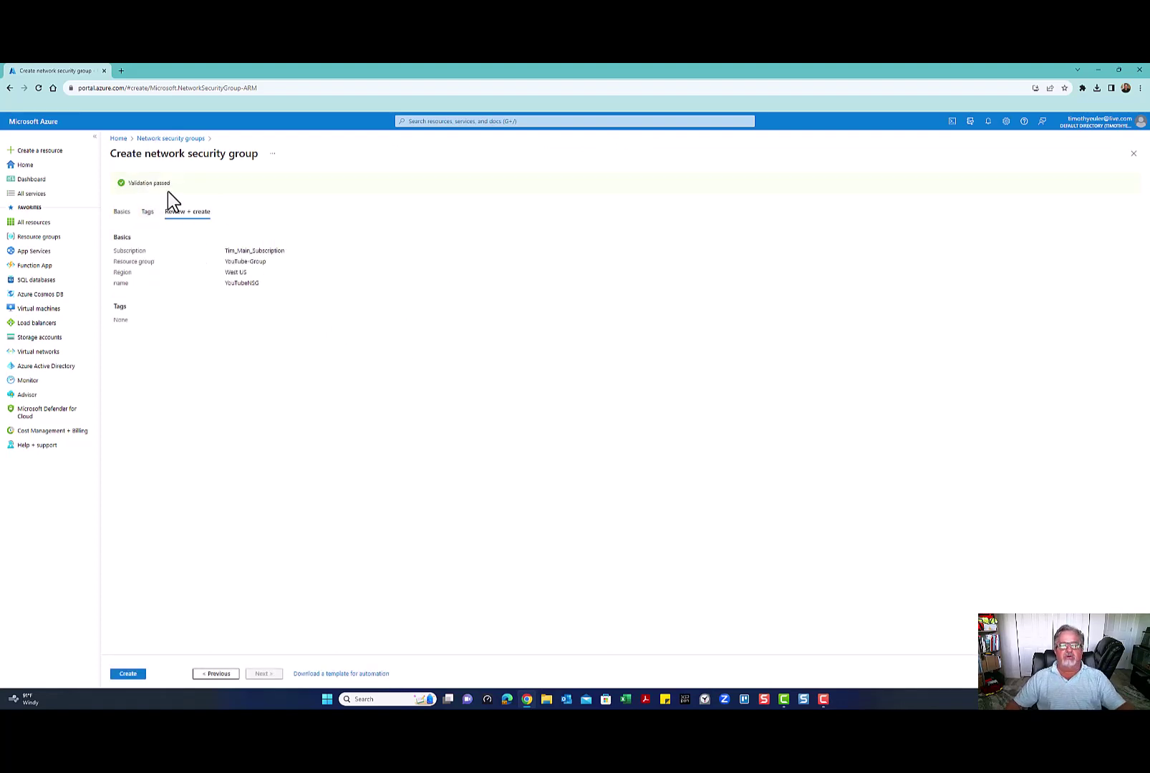
# Deploy YouTubeNSG and go to the new resource once deployment succeeds.
pyautogui.click(126, 676)
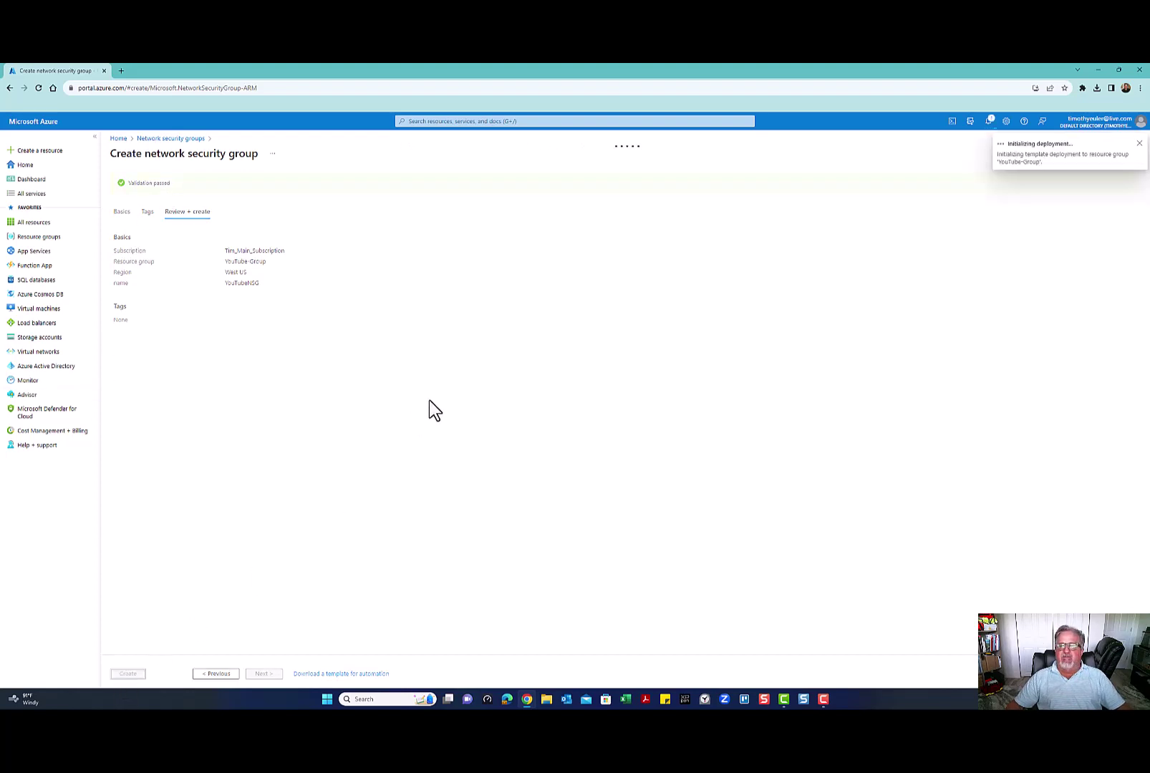
pyautogui.click(991, 126)
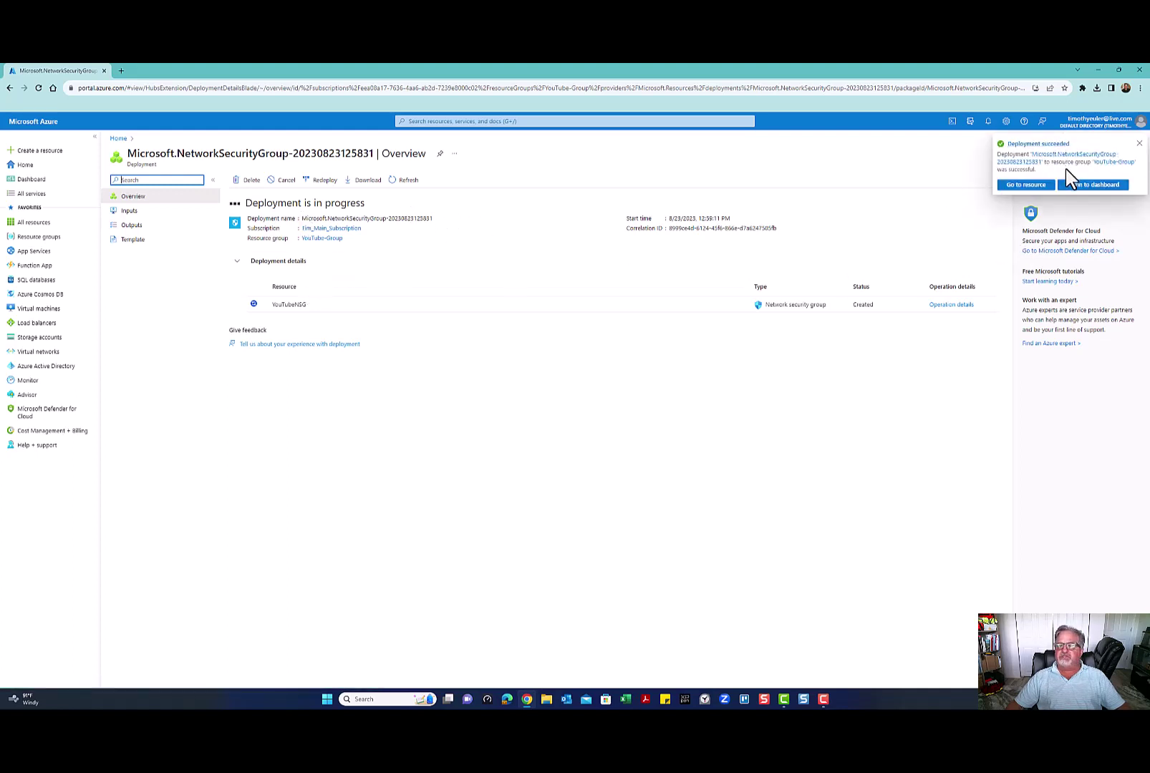
pyautogui.click(1043, 188)
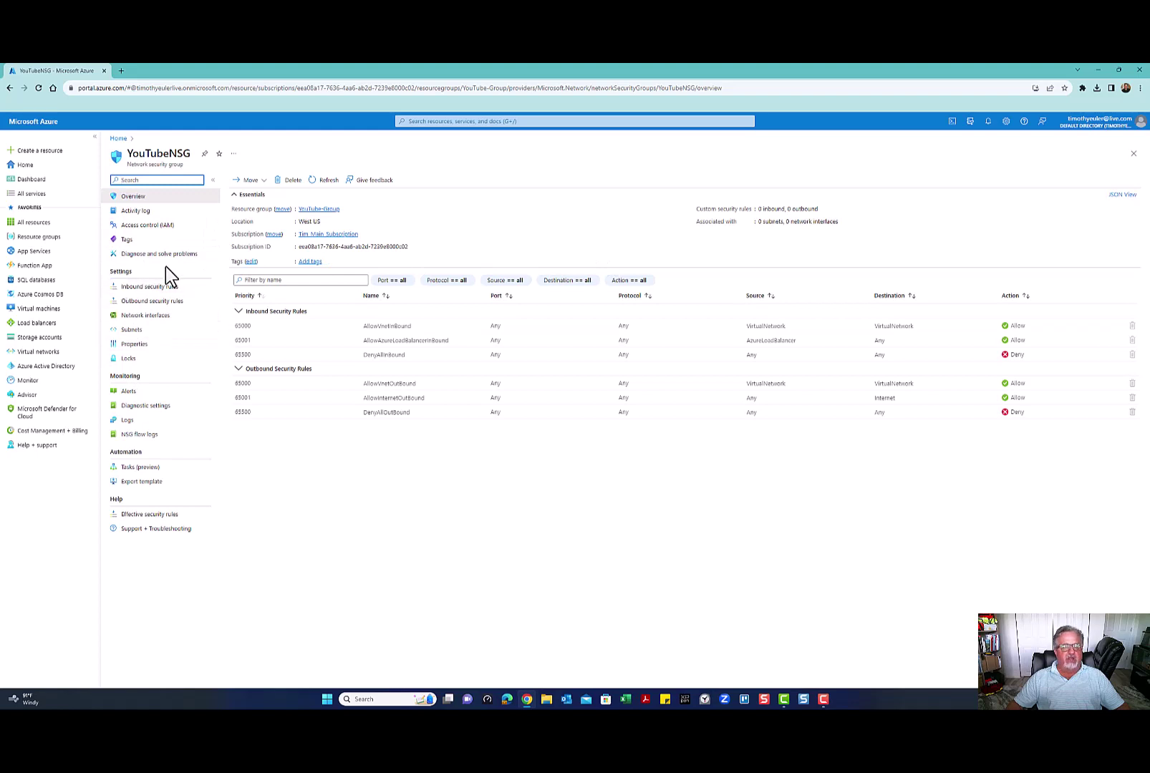
# Begin adding a new inbound security rule to YouTubeNSG.
pyautogui.click(164, 290)
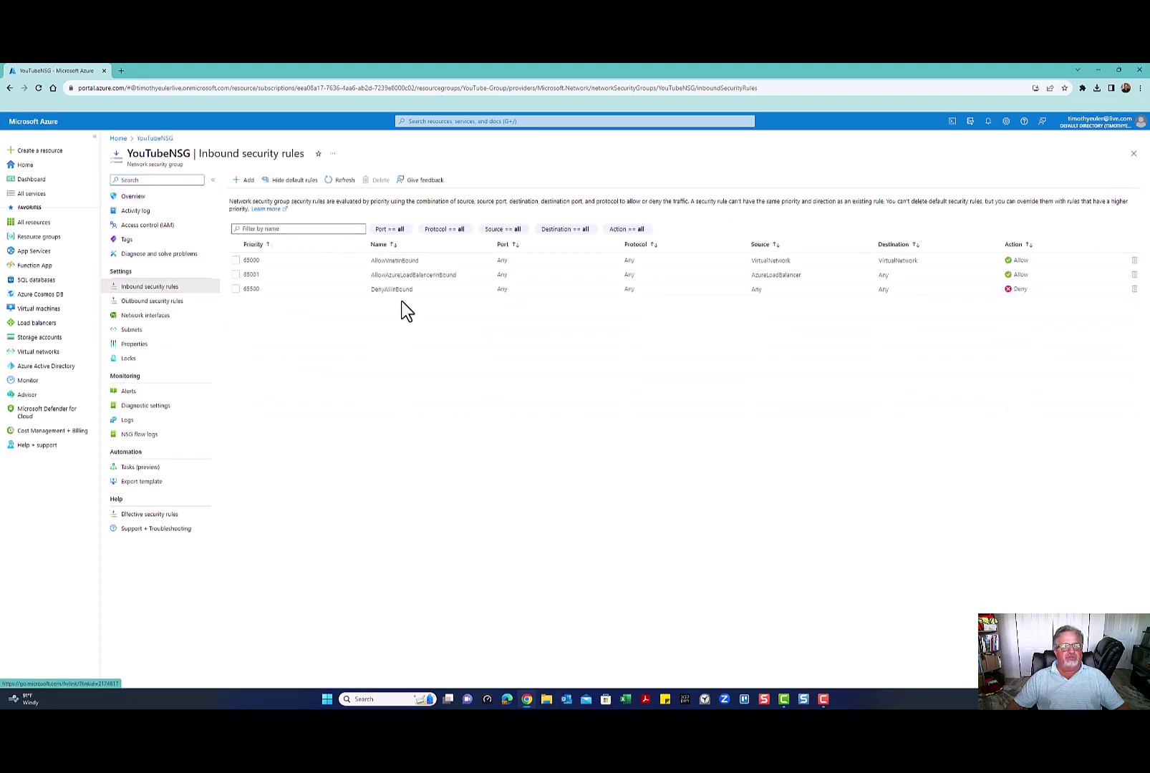
pyautogui.click(245, 181)
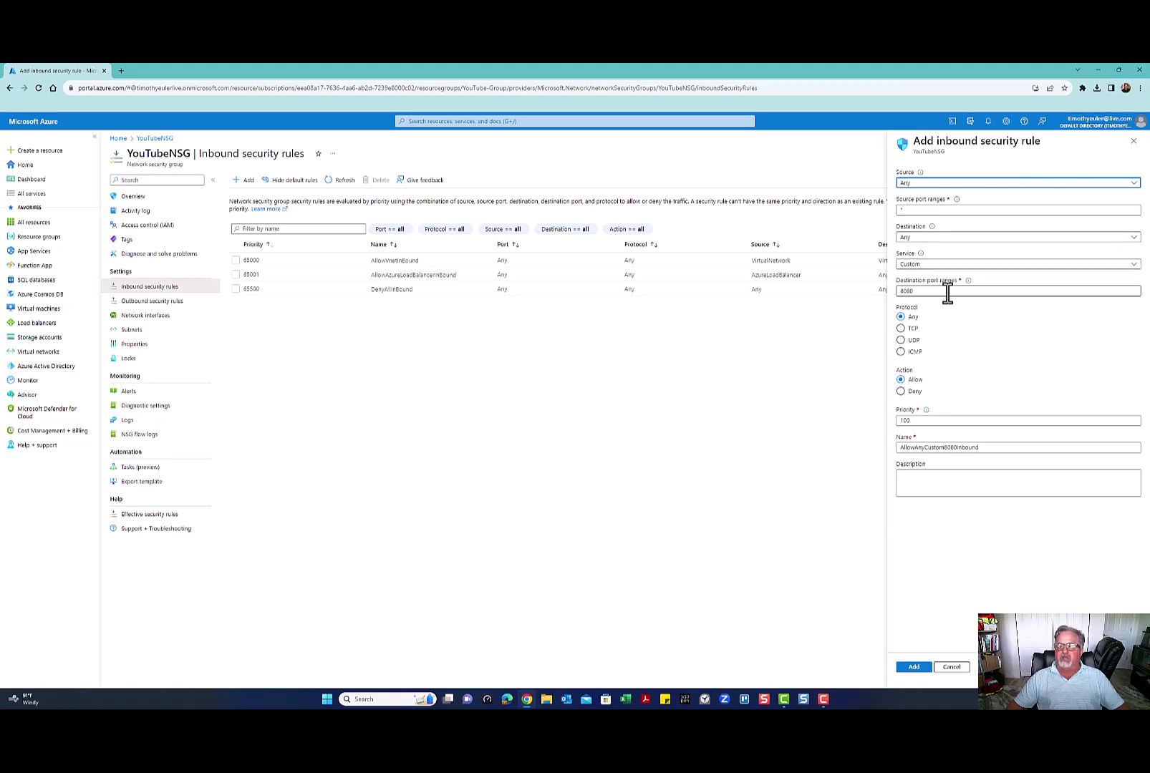
# Save an inbound rule allowing TCP destination port 3389 at priority 100.
pyautogui.moveTo(944, 290); pyautogui.dragTo(890, 289)
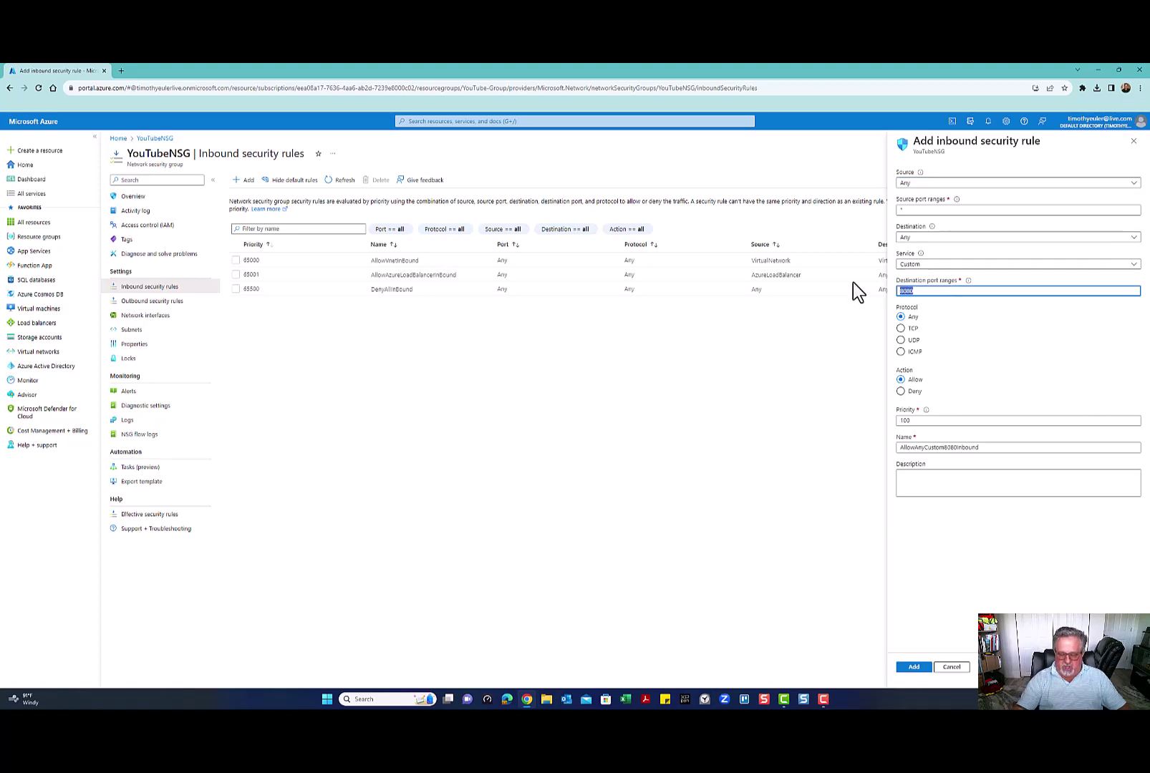
pyautogui.write('3389')
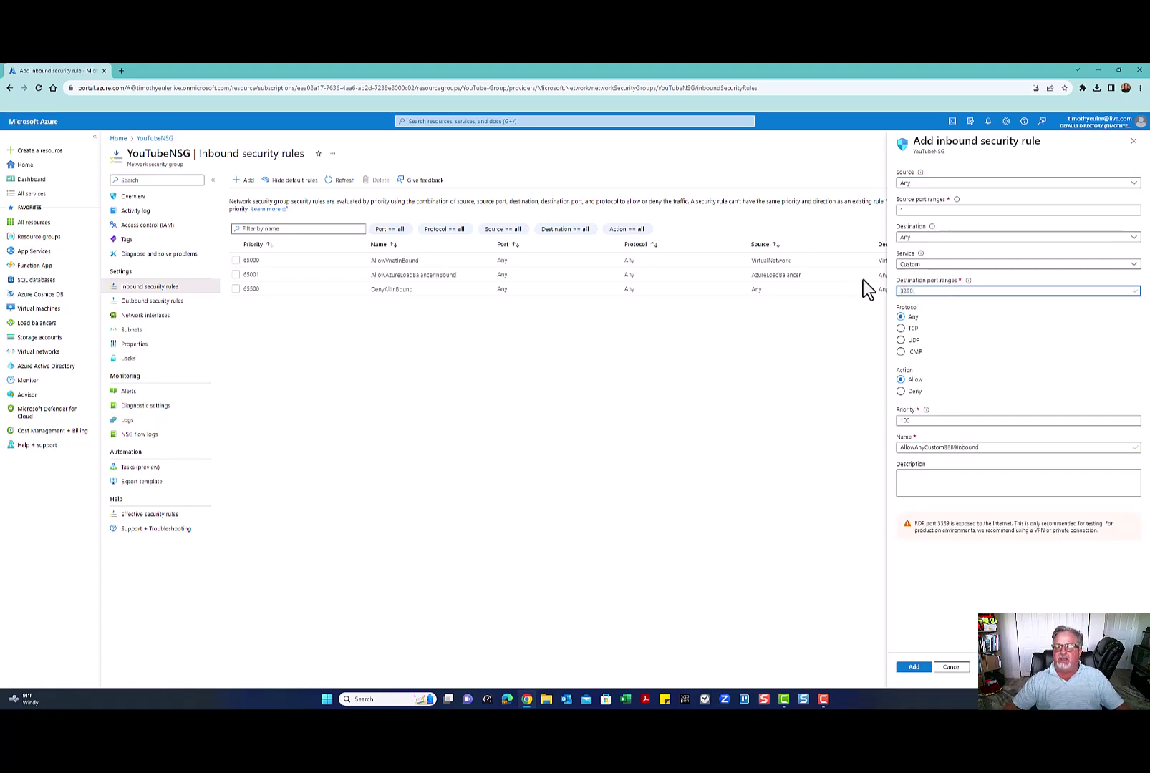
pyautogui.click(904, 330)
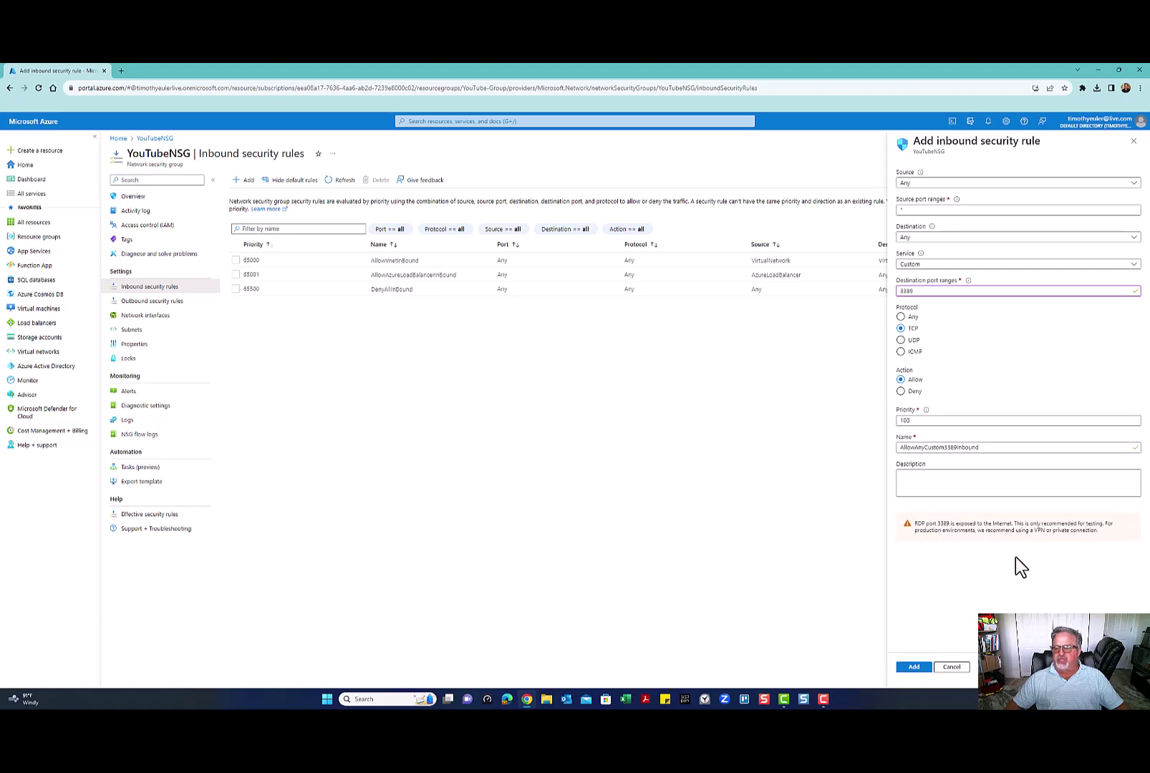
pyautogui.click(915, 668)
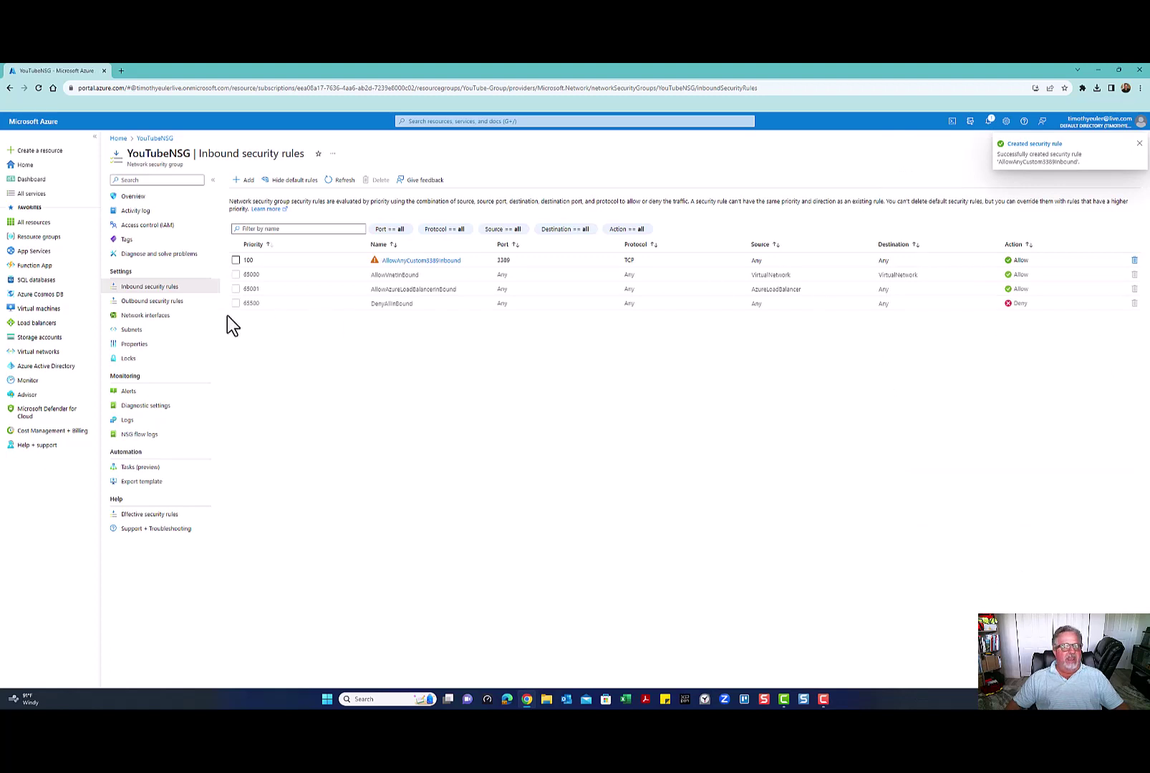
# Add outbound rule AllowAnyCustom3389Outbound allowing port 3389 at priority 110.
pyautogui.click(159, 301)
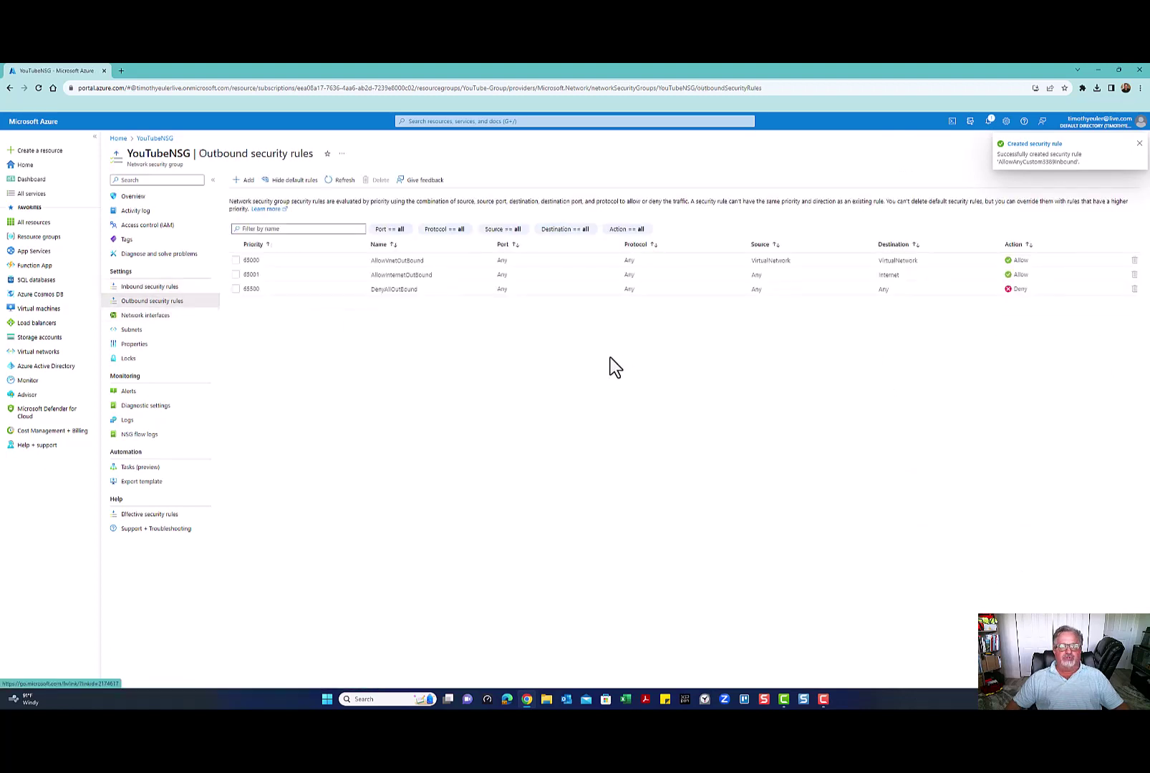
pyautogui.click(244, 181)
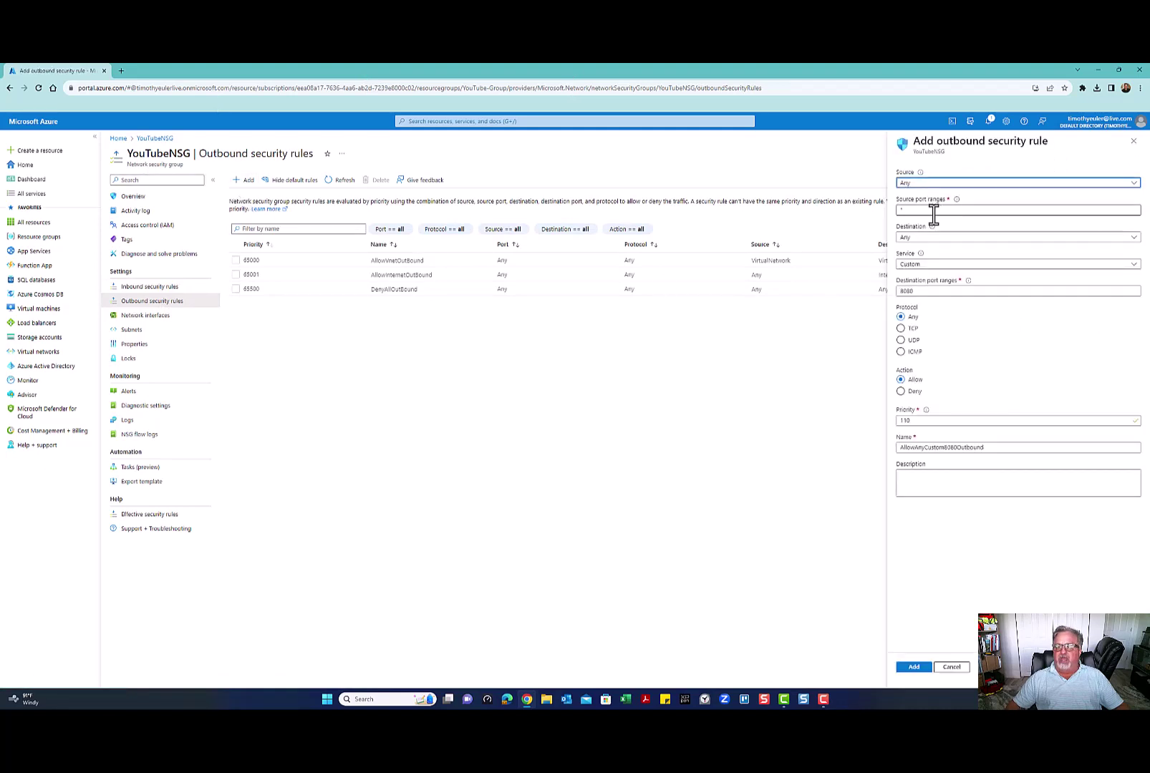
pyautogui.moveTo(932, 290); pyautogui.dragTo(868, 295)
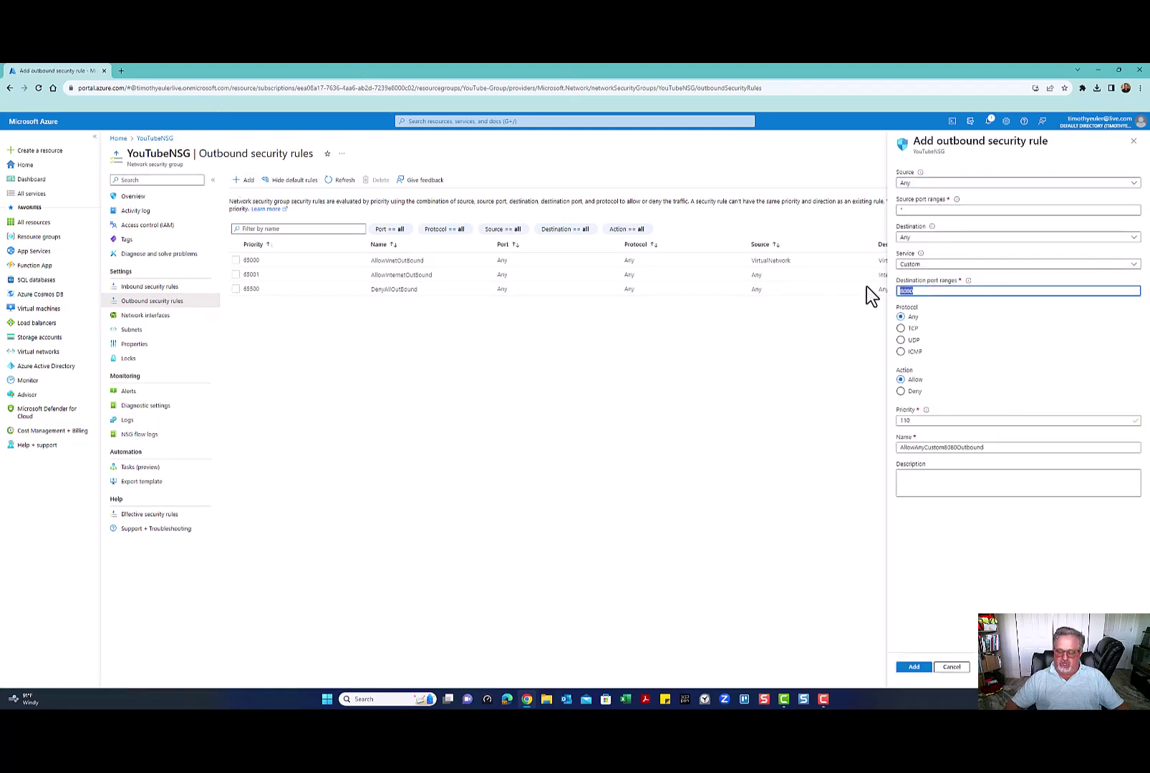
pyautogui.write('3389')
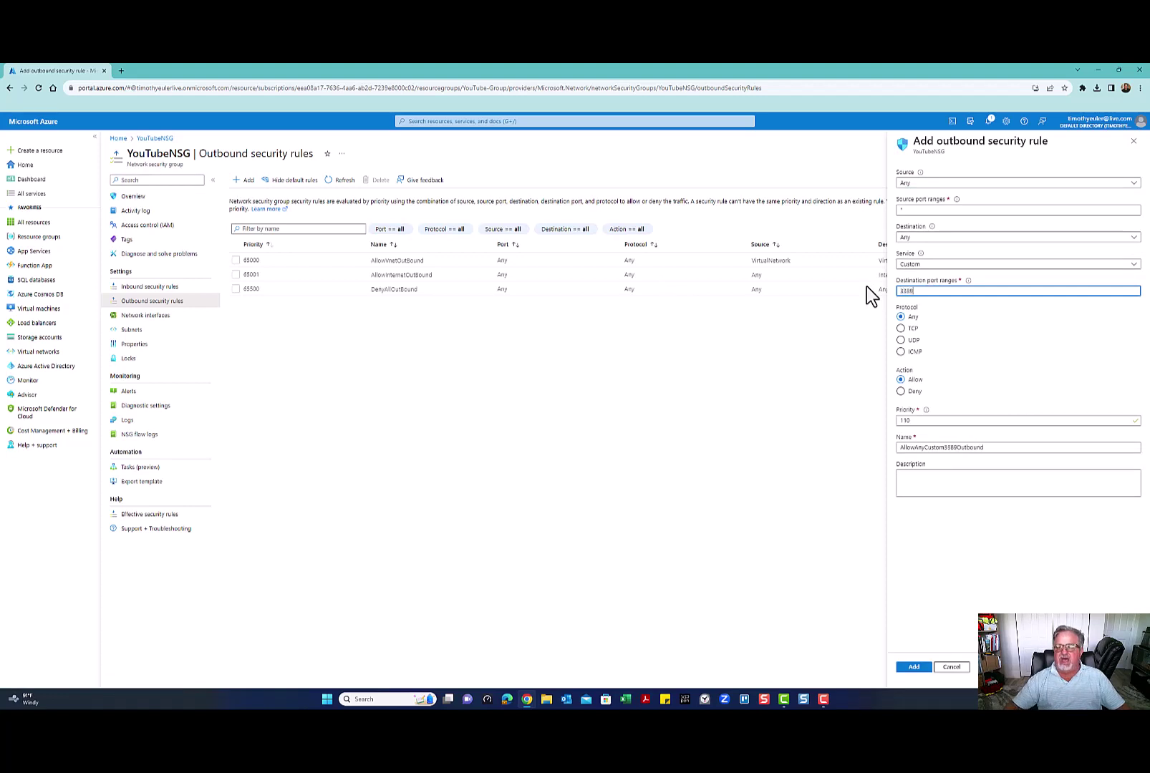
pyautogui.click(912, 666)
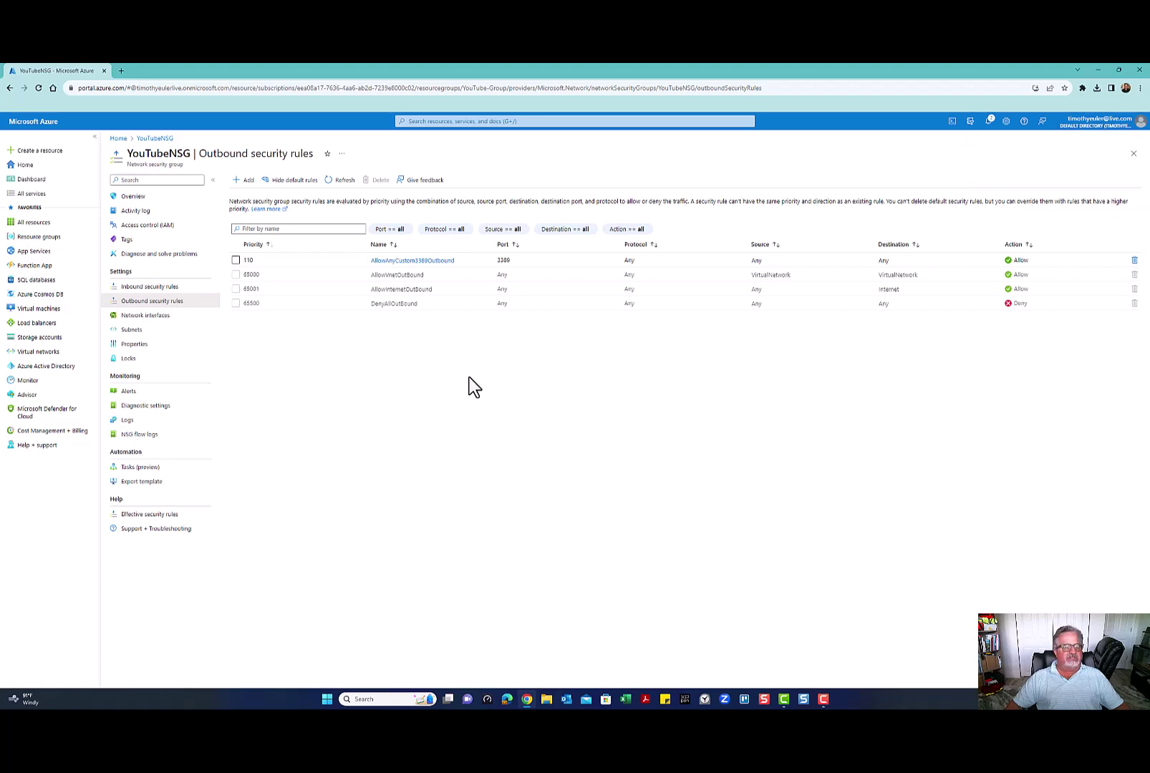
# Associate YouTube-Server's network interface youtube-server599 with YouTubeNSG.
pyautogui.click(155, 291)
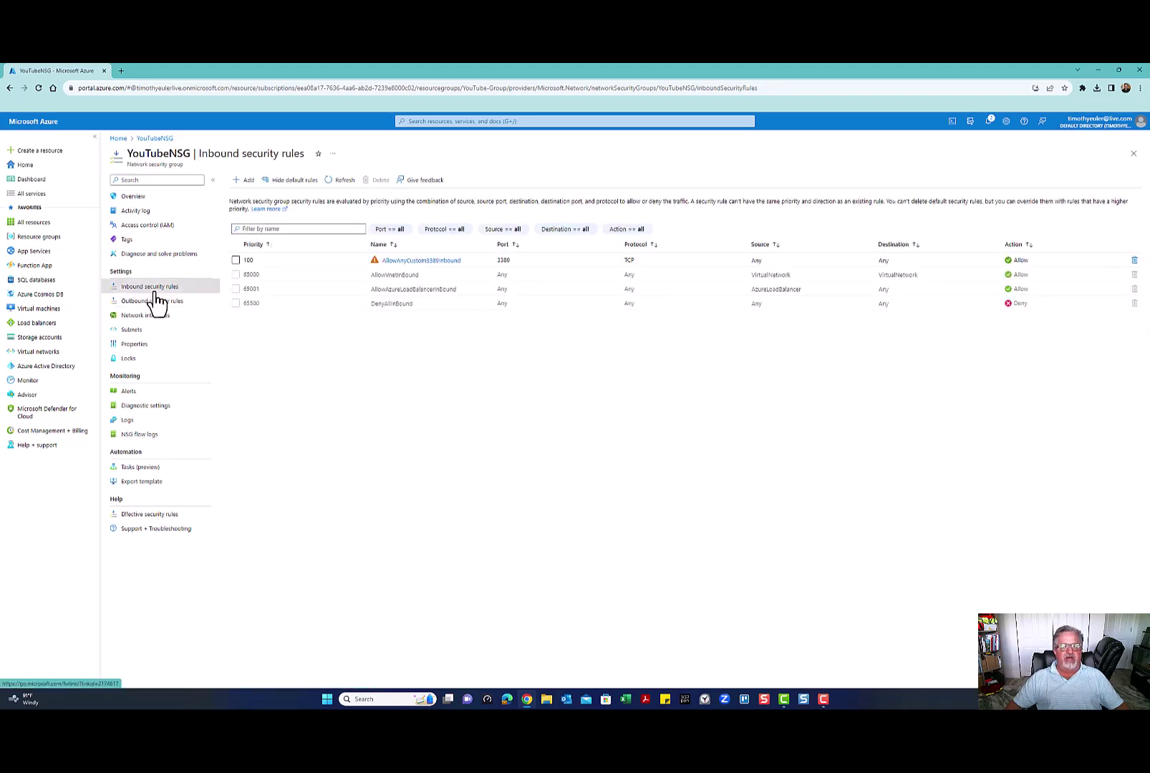
pyautogui.click(156, 304)
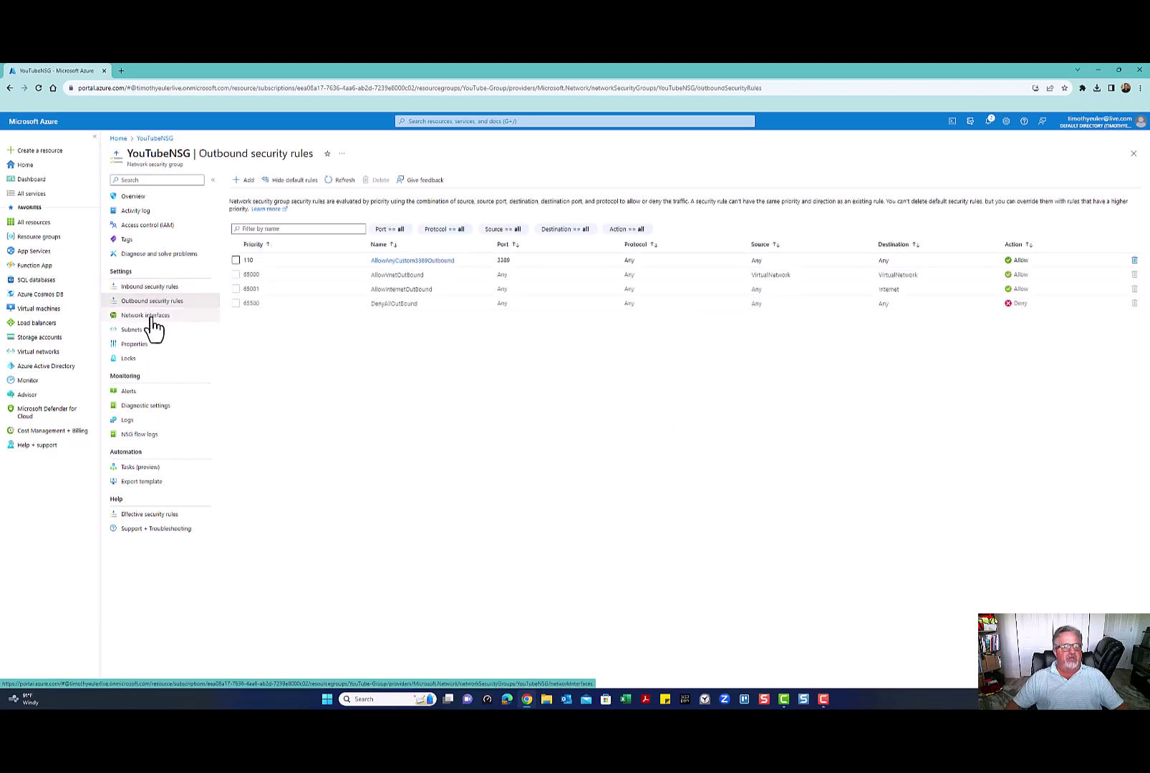
pyautogui.click(153, 320)
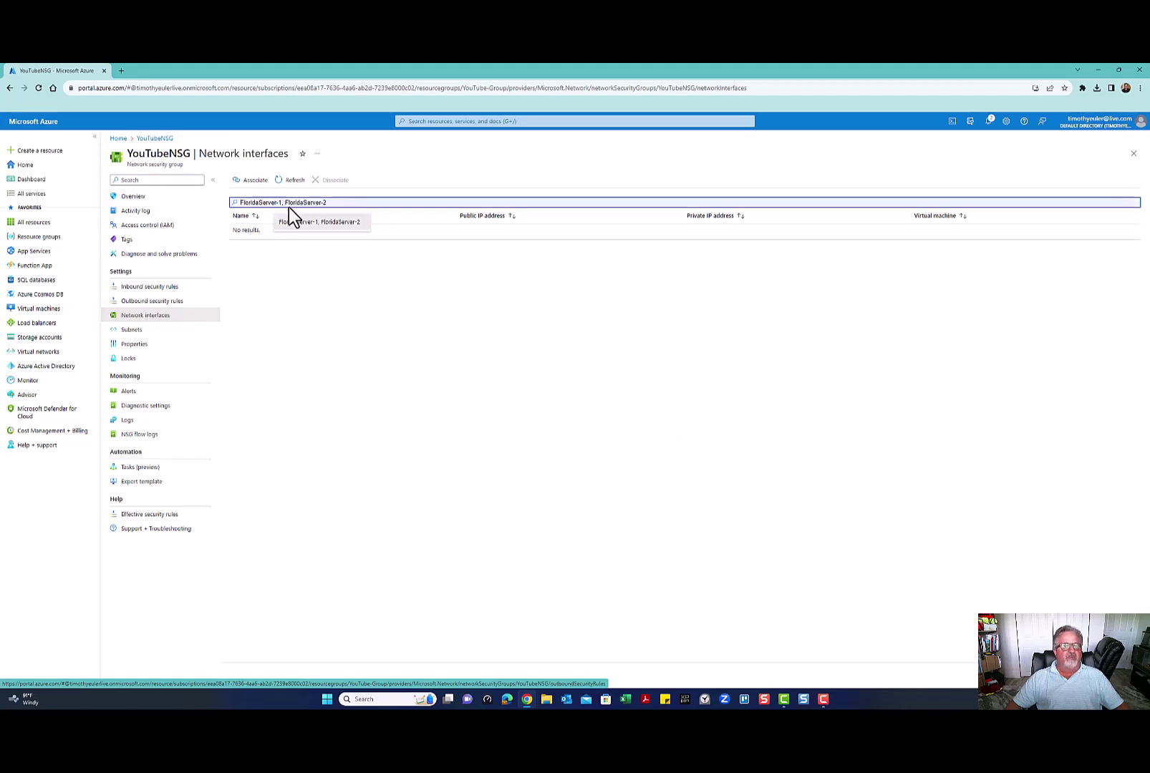
pyautogui.click(255, 182)
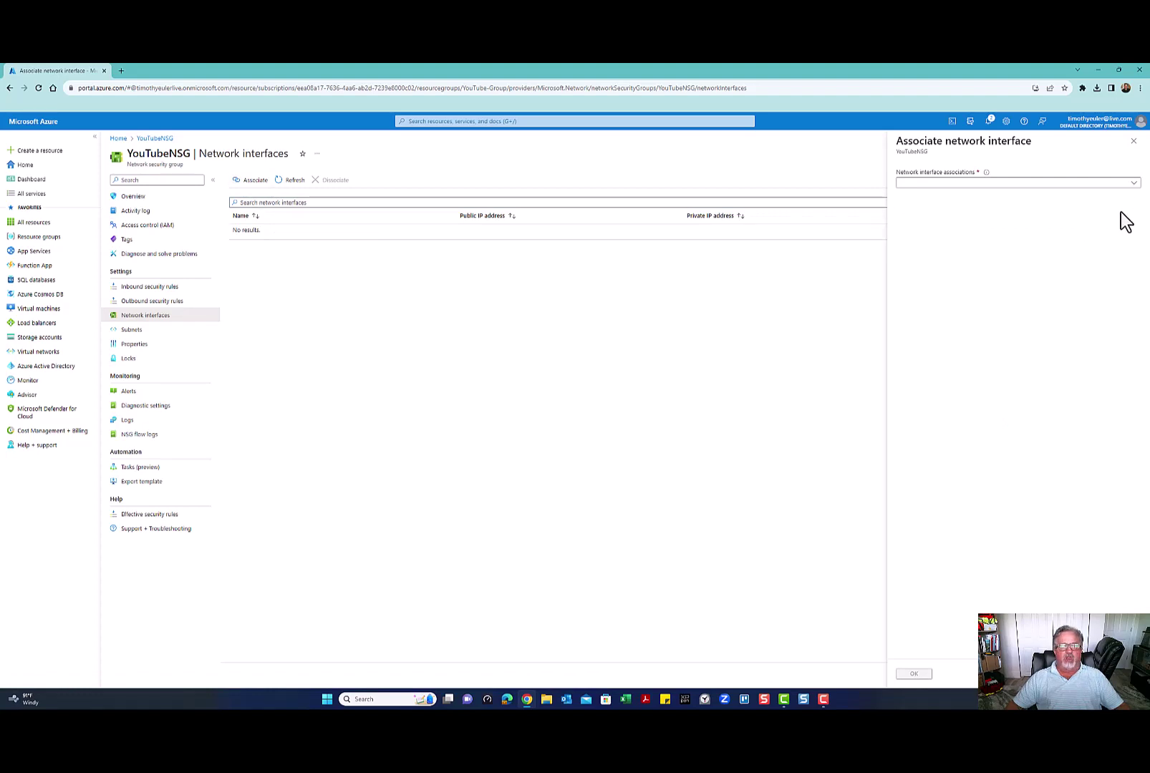
pyautogui.click(1134, 184)
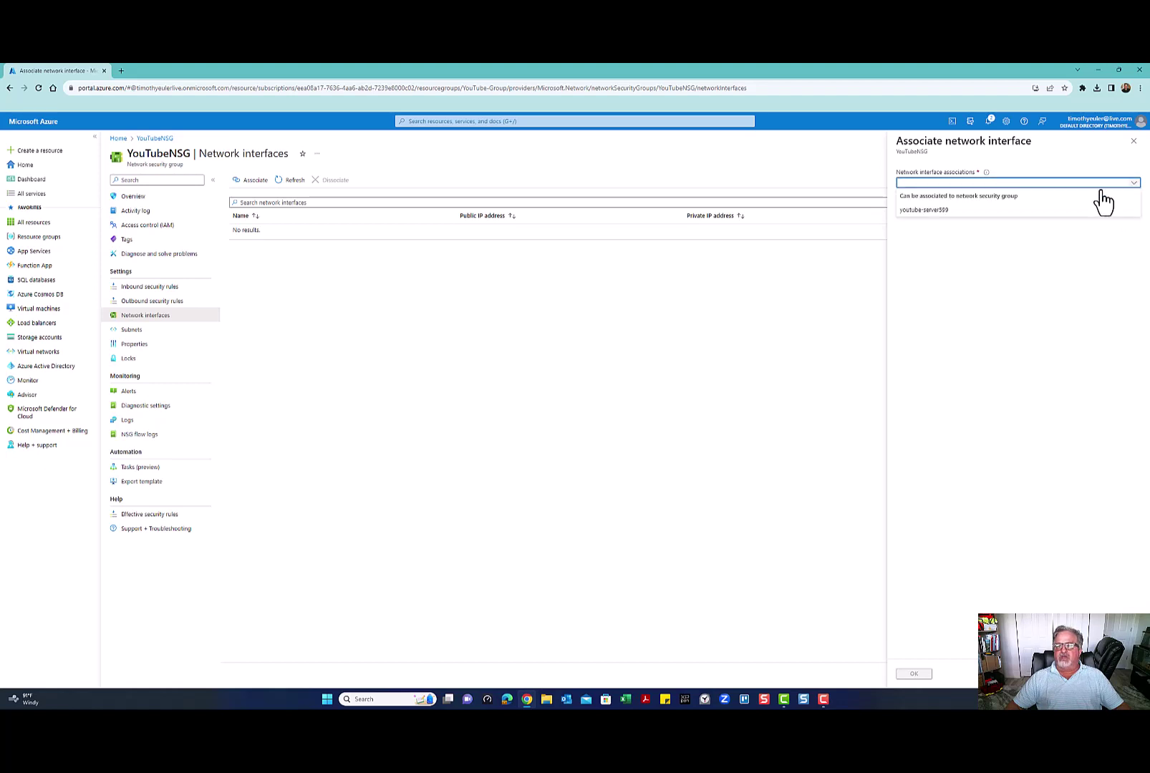
pyautogui.click(944, 210)
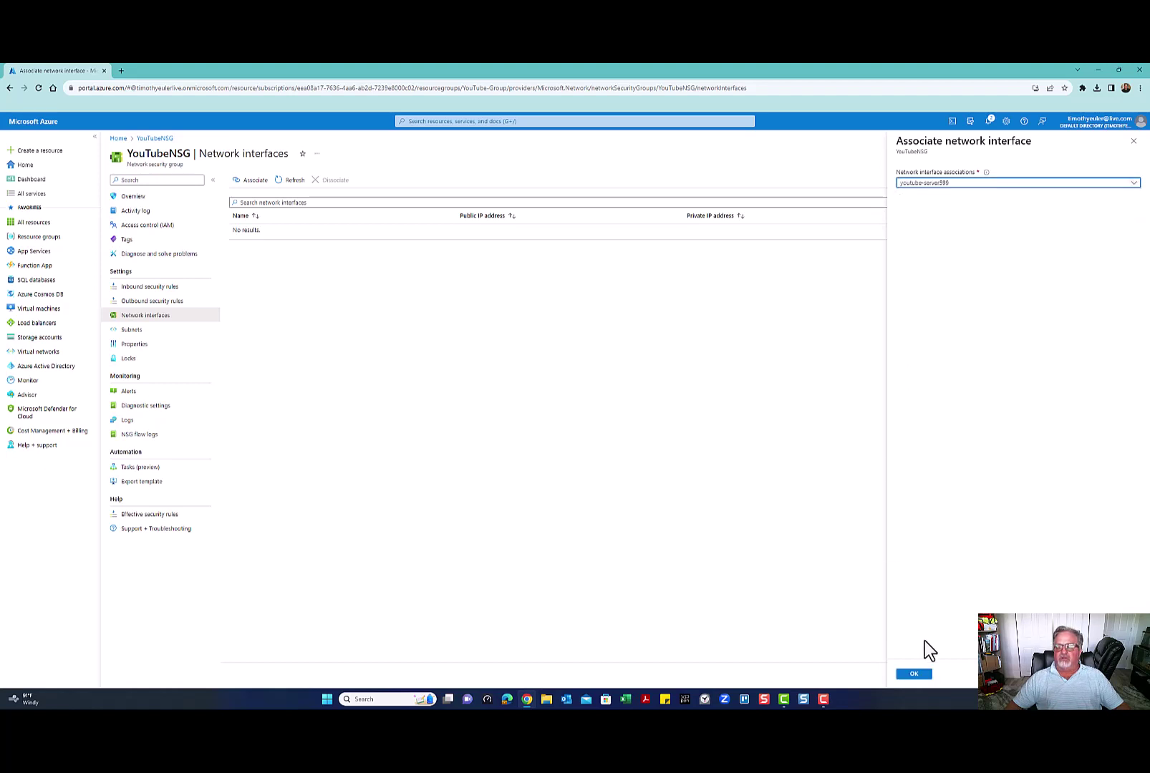
pyautogui.click(915, 674)
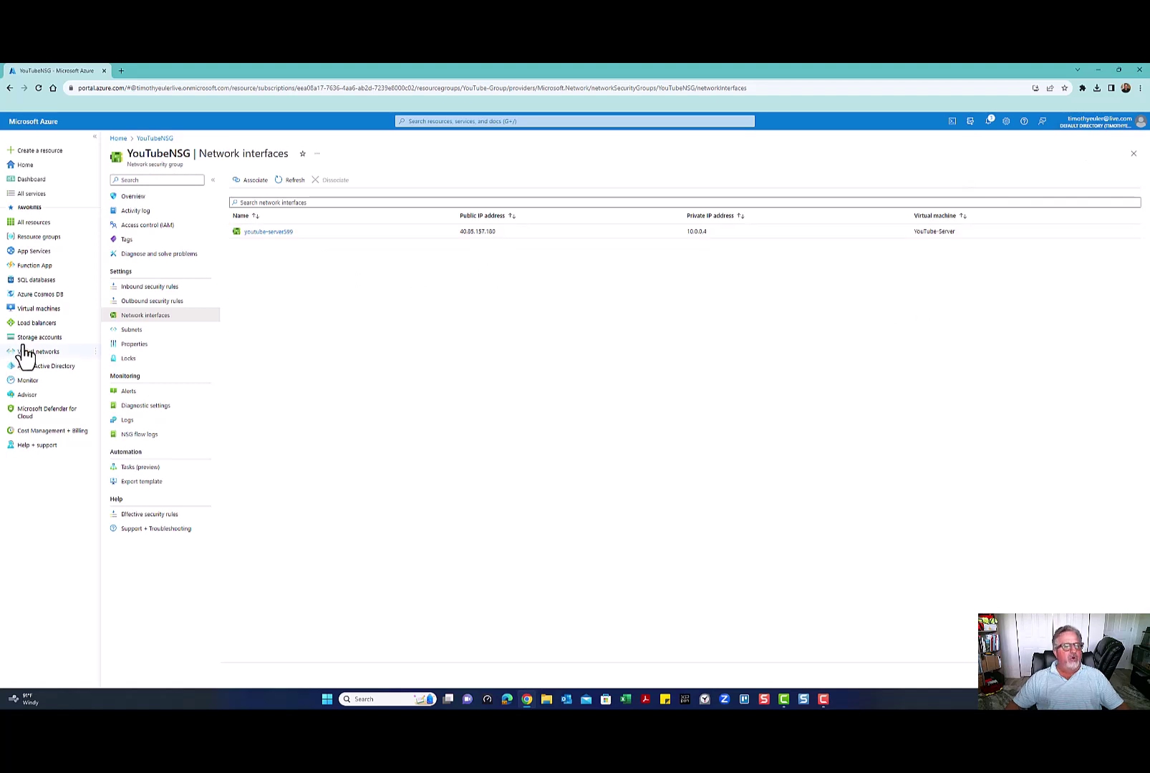
# Download YouTube-Server's native RDP file from its Connect page and open it.
pyautogui.moveTo(41, 346)
pyautogui.click(27, 165)
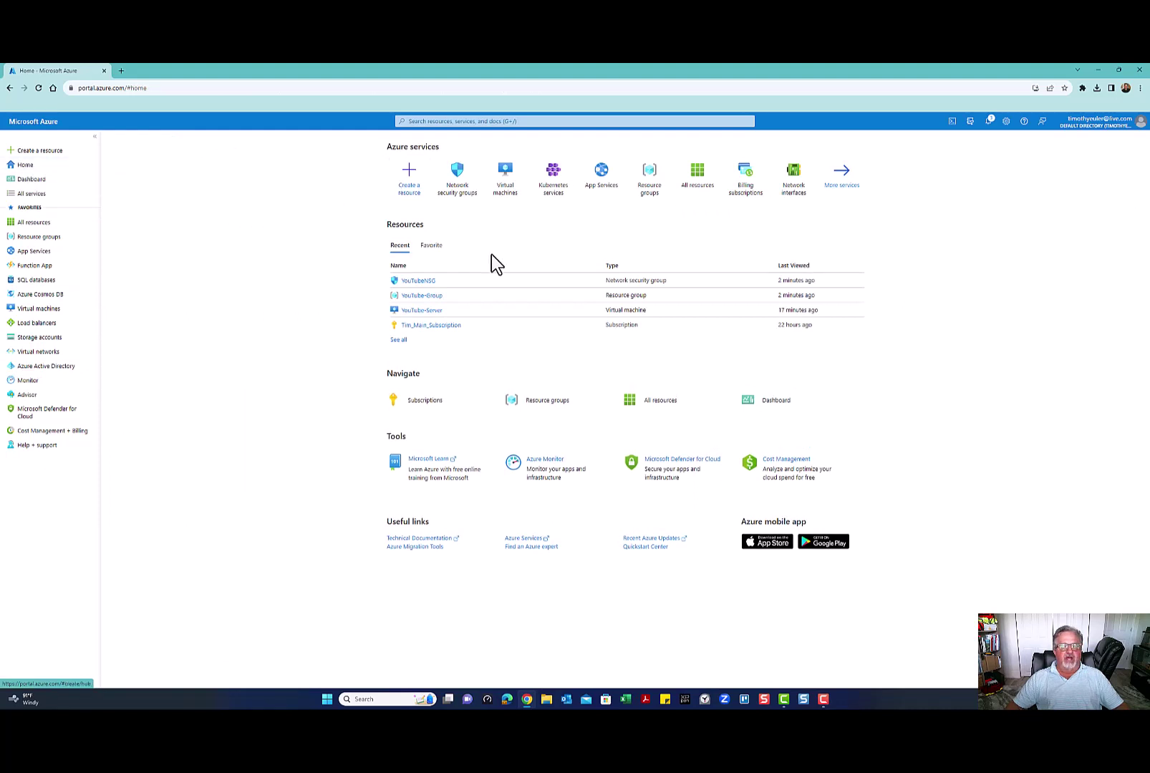
pyautogui.click(420, 316)
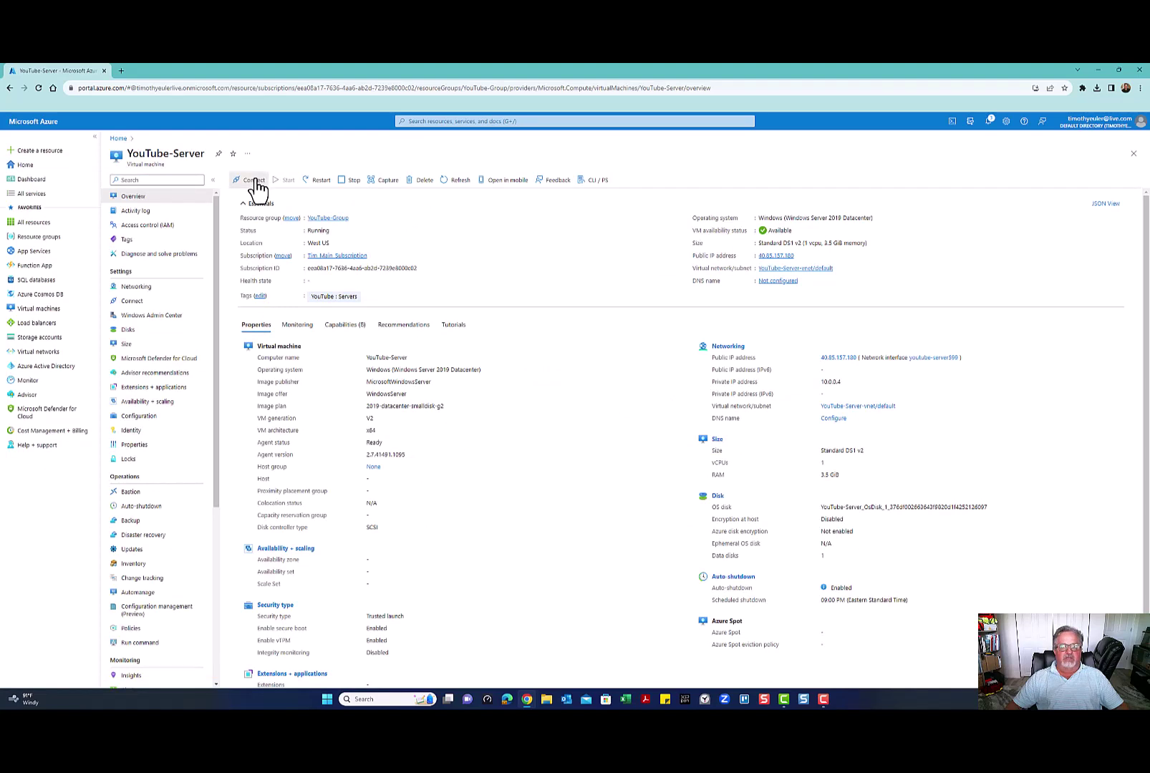
pyautogui.click(255, 180)
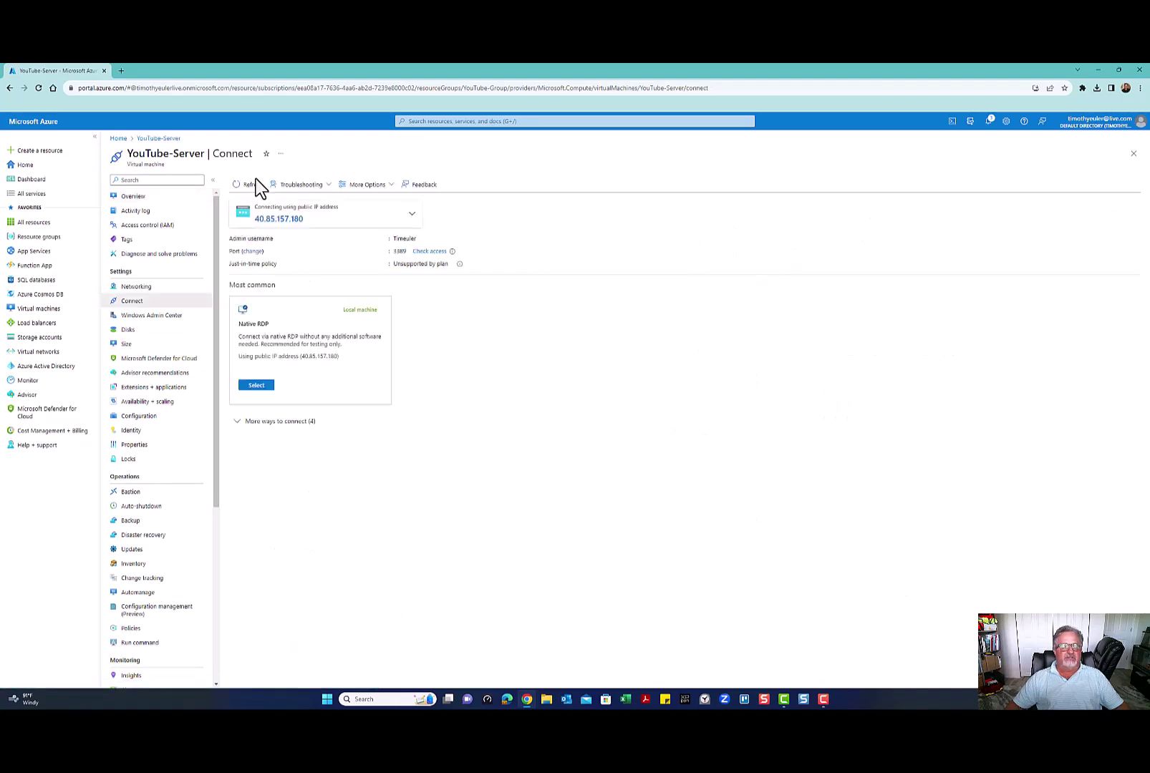
pyautogui.click(256, 387)
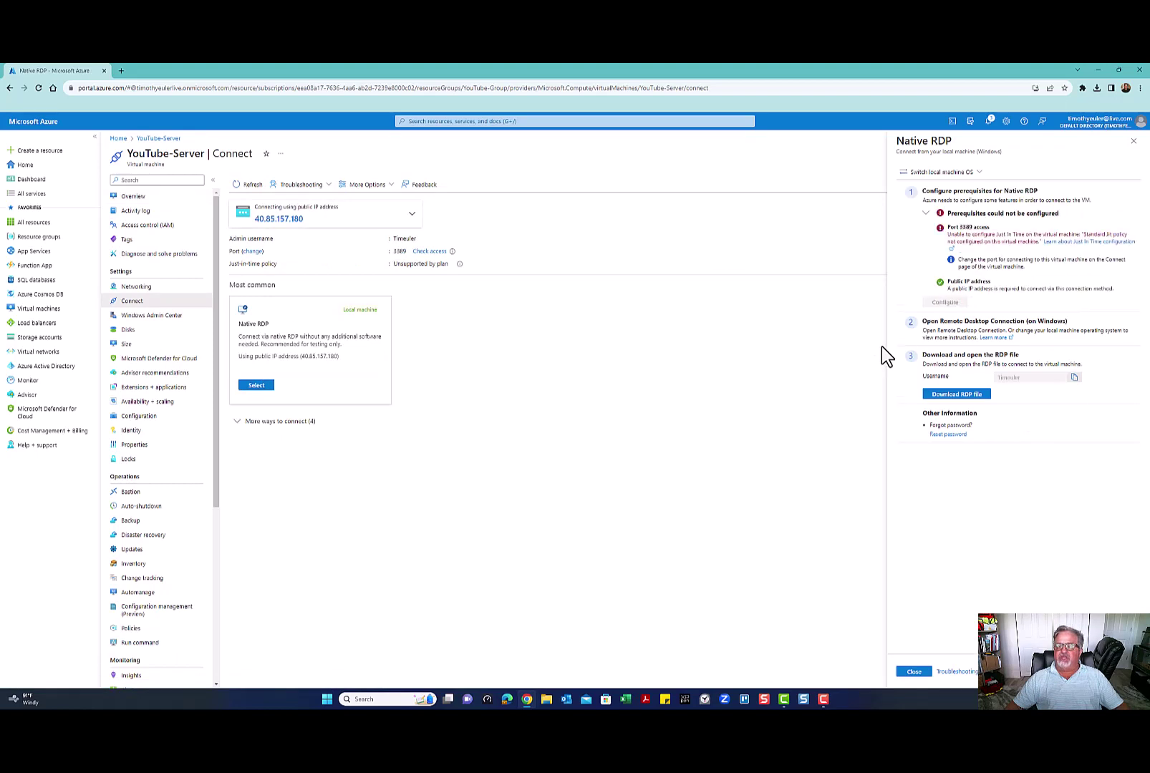
pyautogui.click(966, 394)
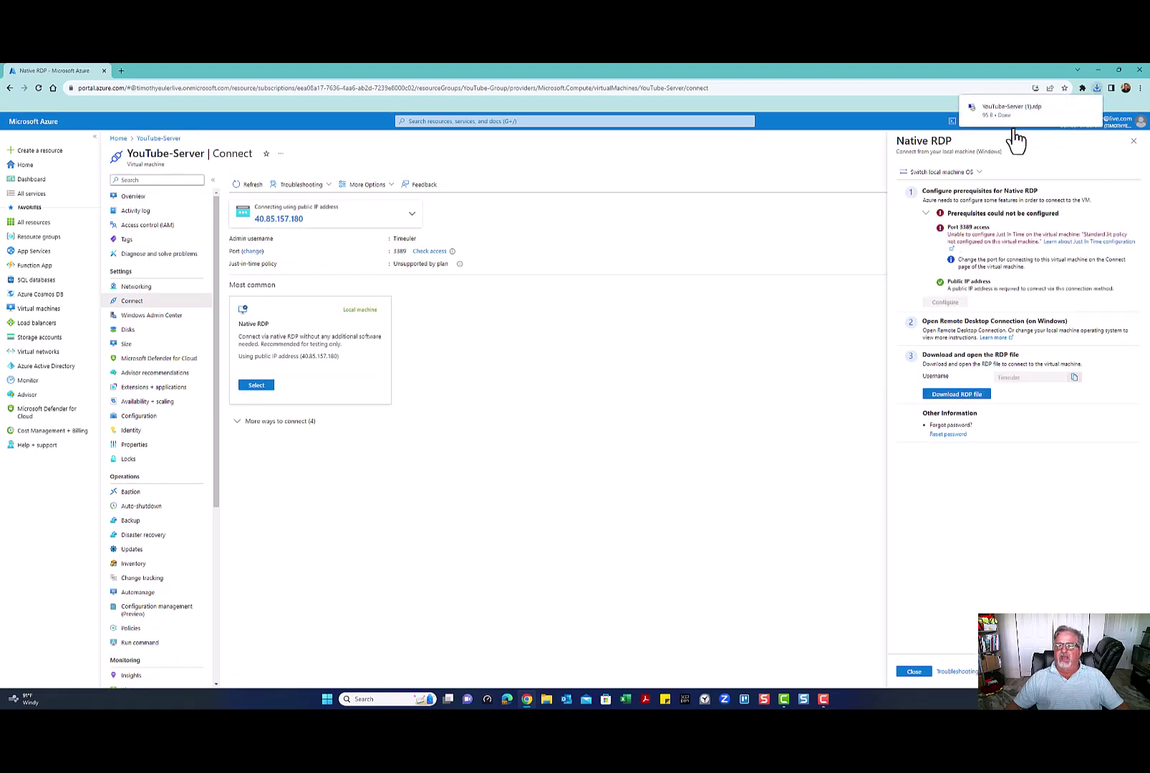
pyautogui.click(999, 105)
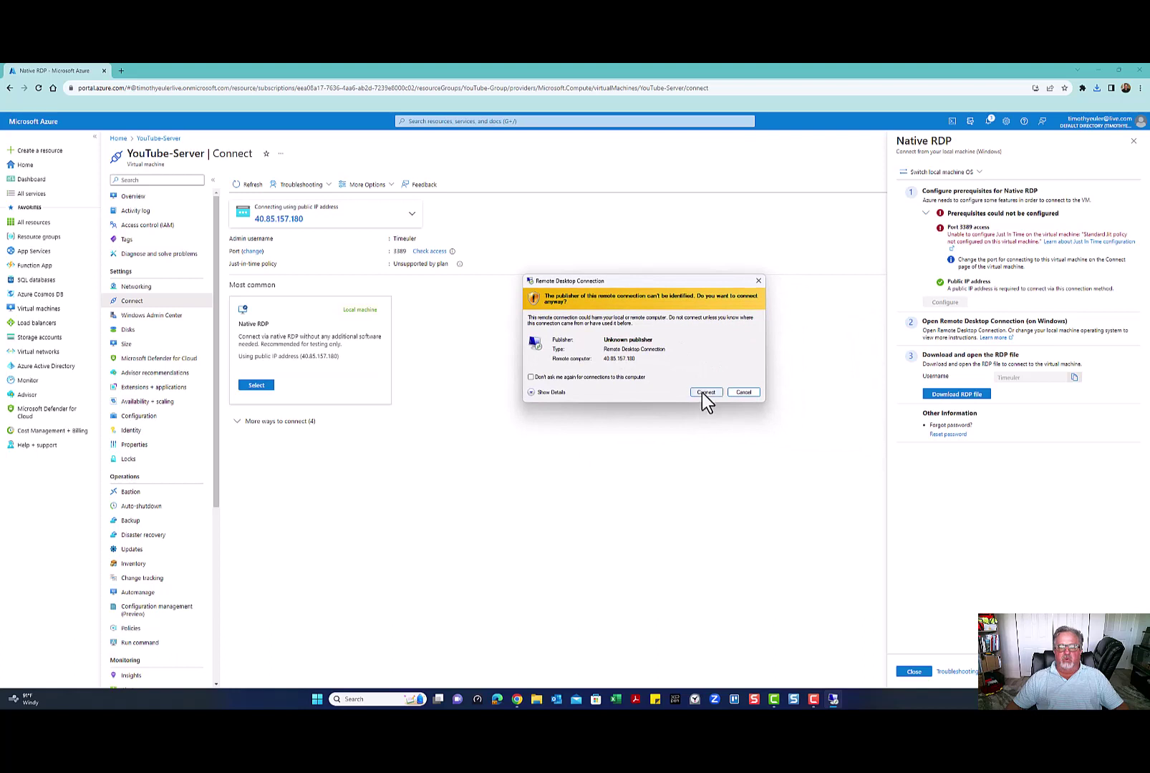
# Accept the unidentified-publisher warning to connect to 40.85.157.180.
pyautogui.click(705, 393)
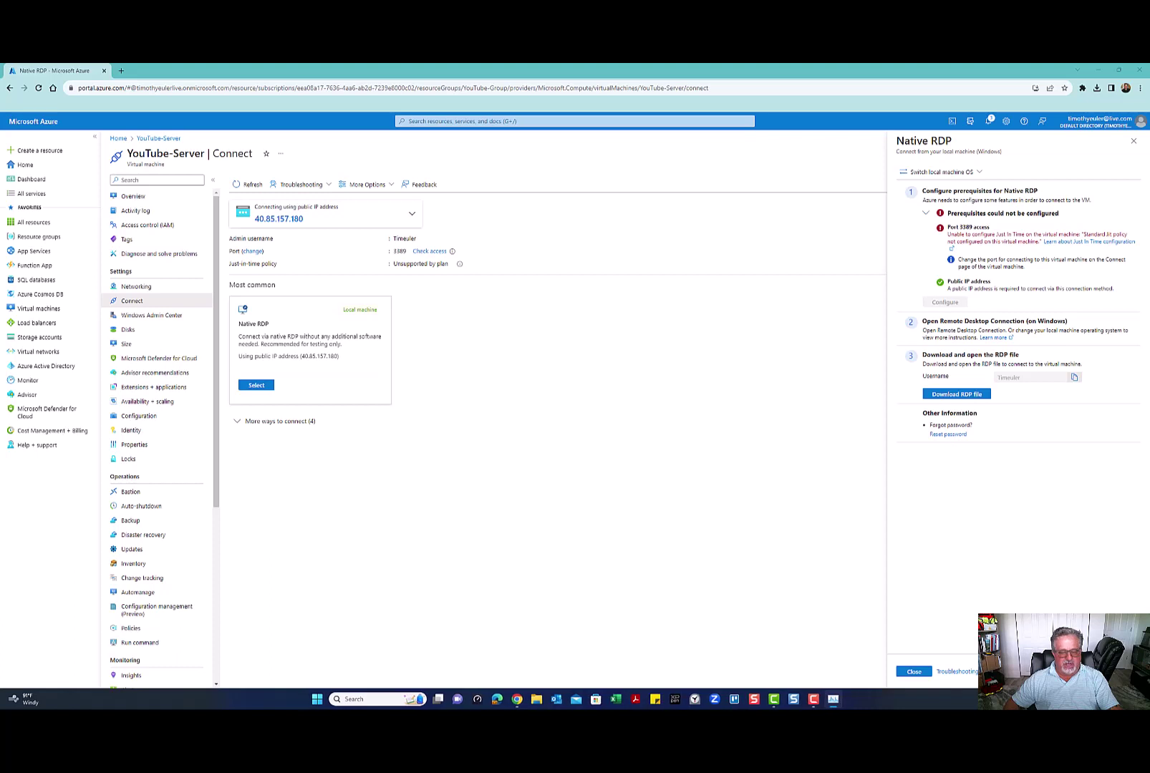
# Re-download the YouTube-Server RDP file, open it, and proceed past the publisher warning.
pyautogui.click(957, 396)
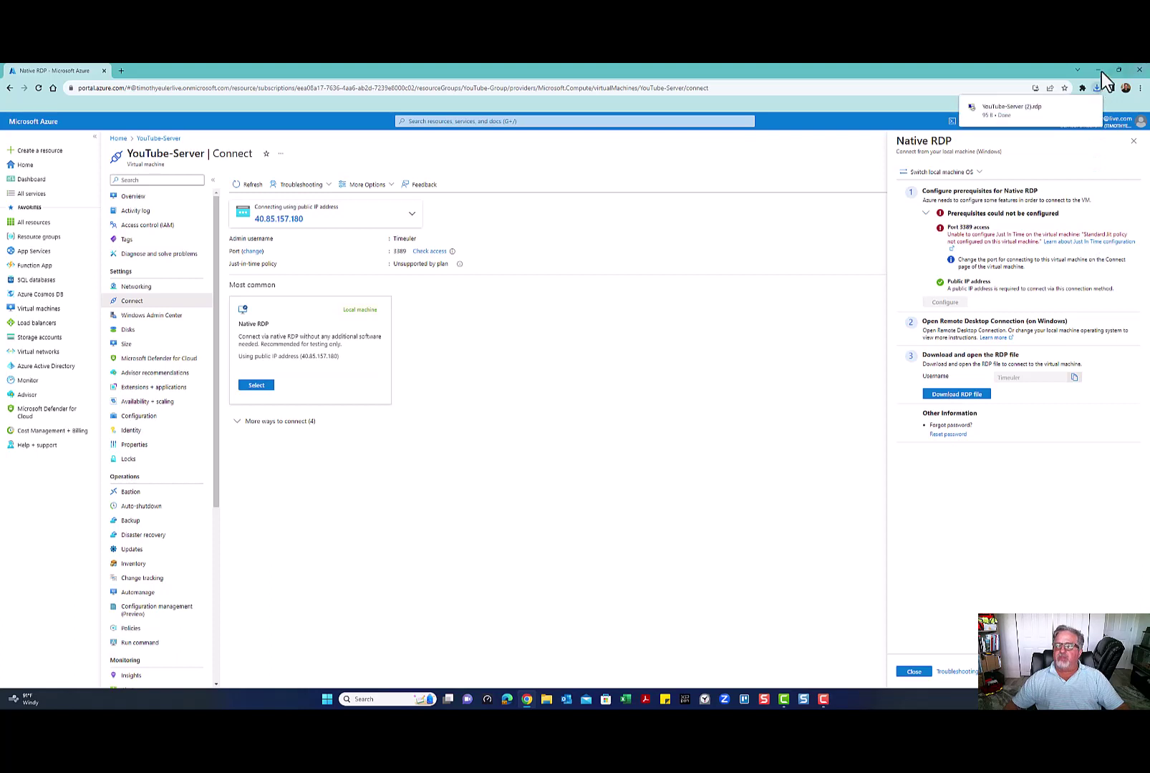
pyautogui.click(1015, 109)
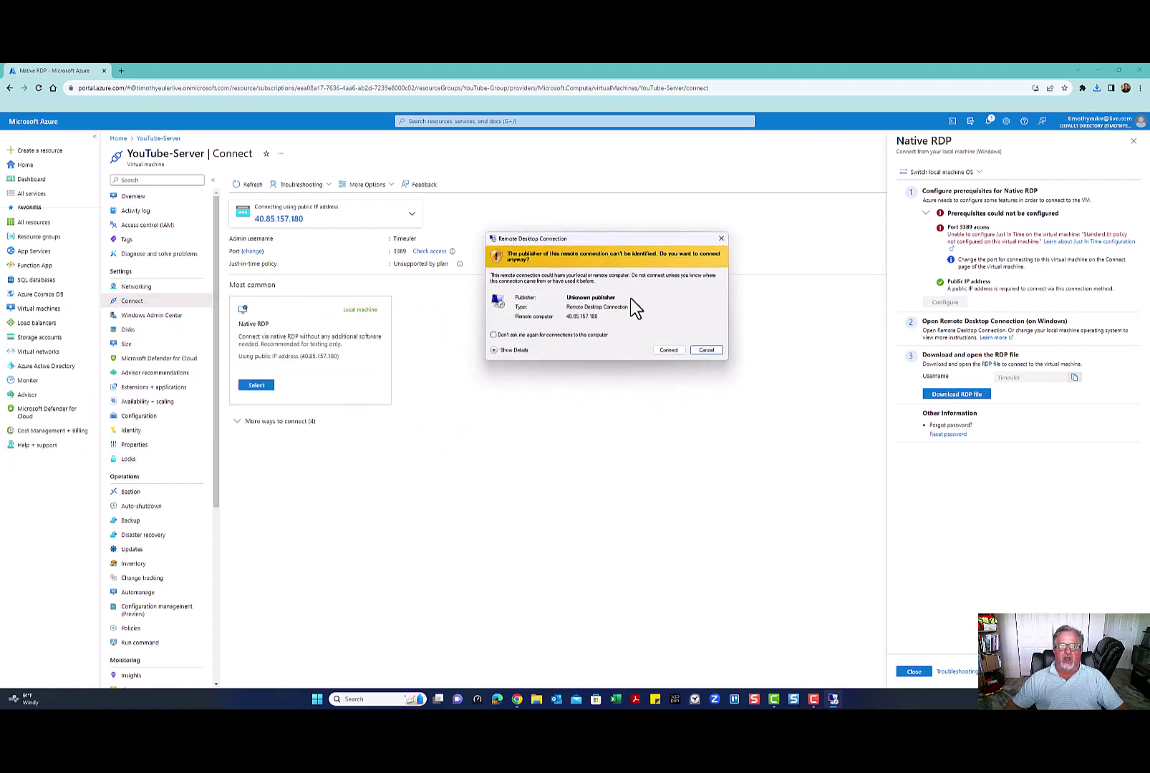
pyautogui.click(663, 350)
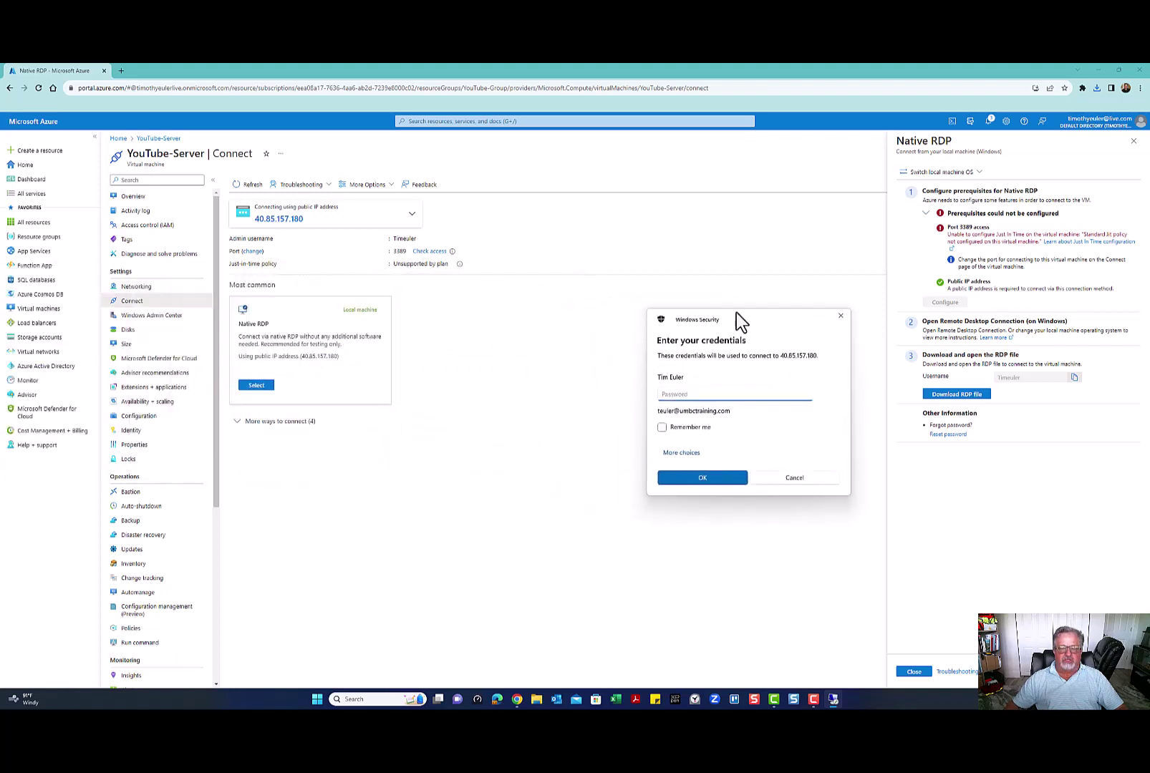
# Sign in with a different account, entering the server username and password.
pyautogui.click(684, 456)
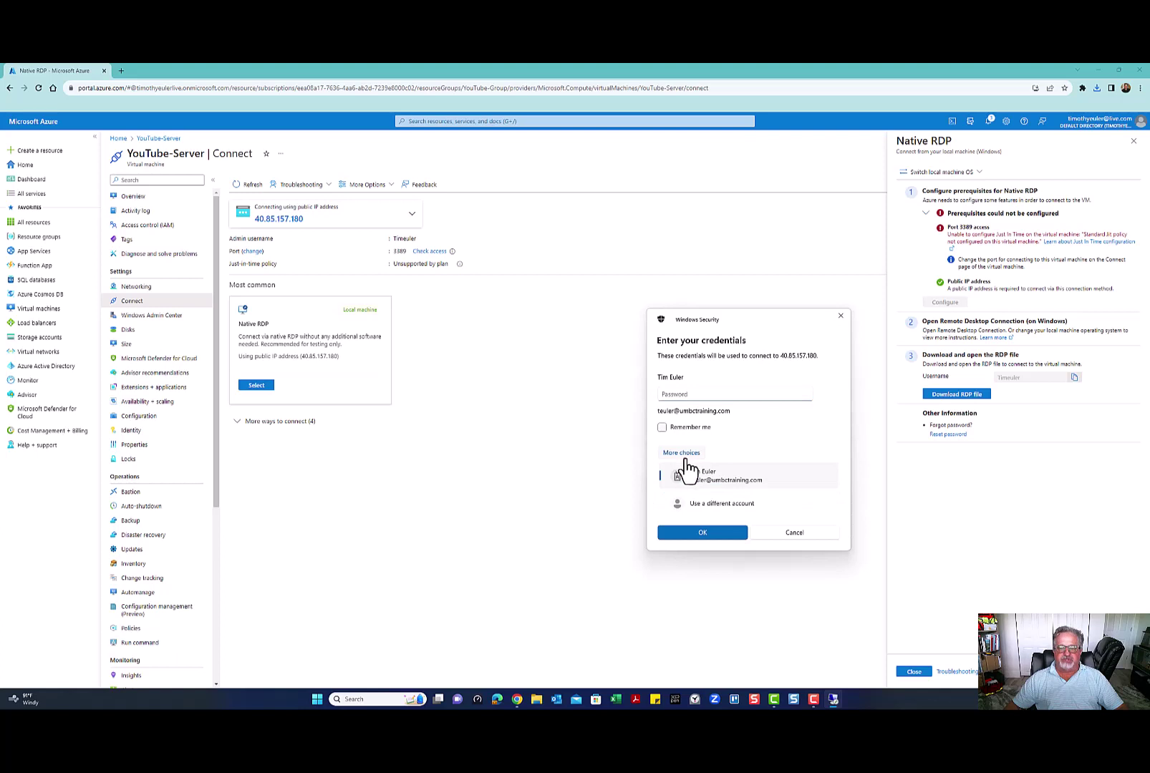
pyautogui.click(721, 505)
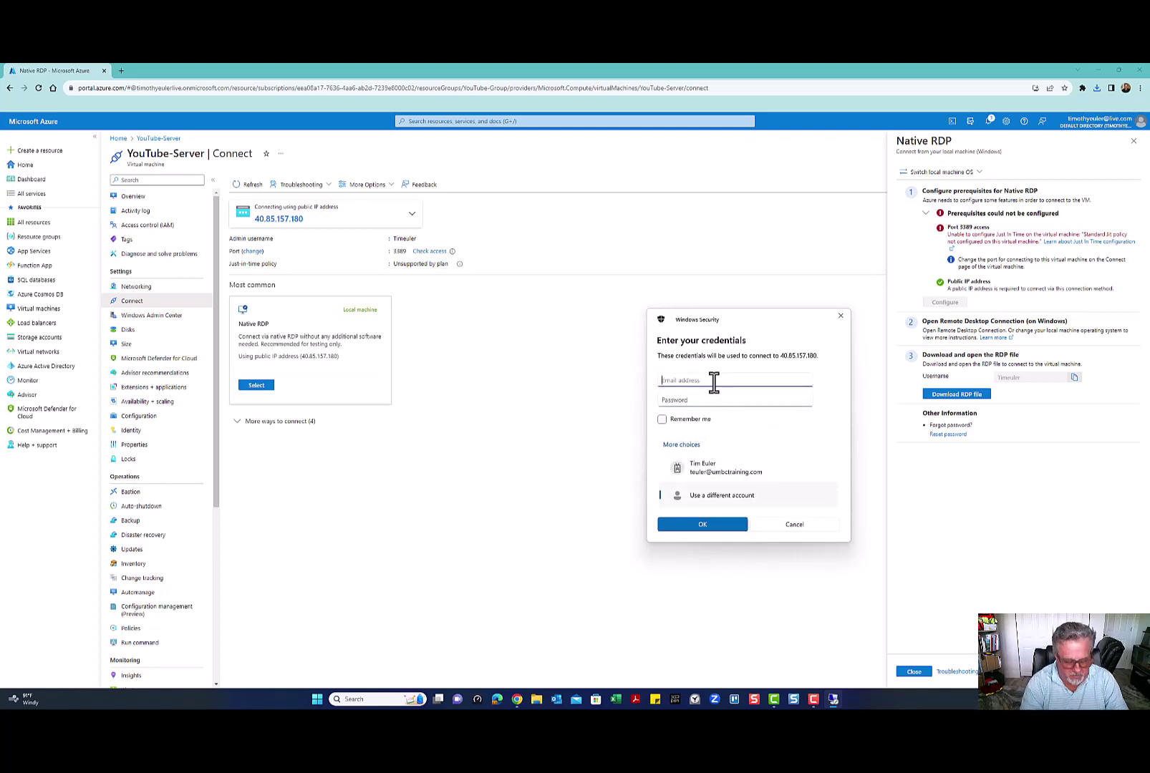
pyautogui.write('timeuler')
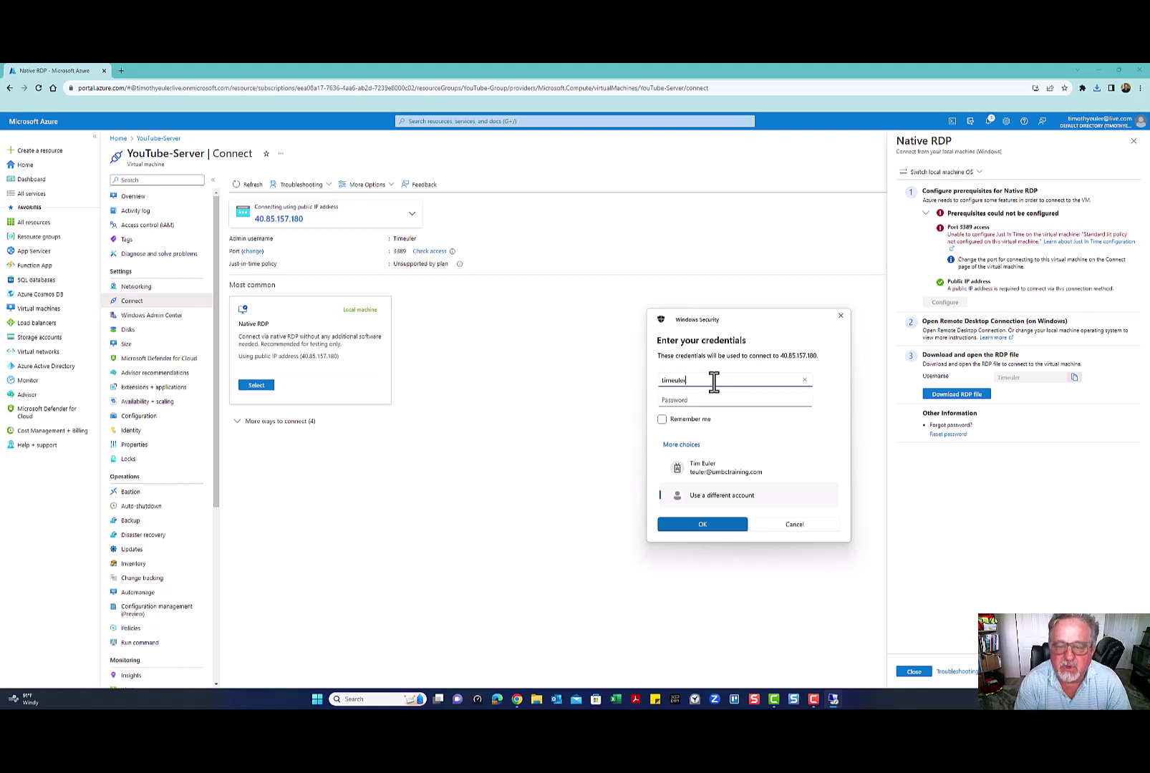
pyautogui.press('Tab')
pyautogui.write('••')
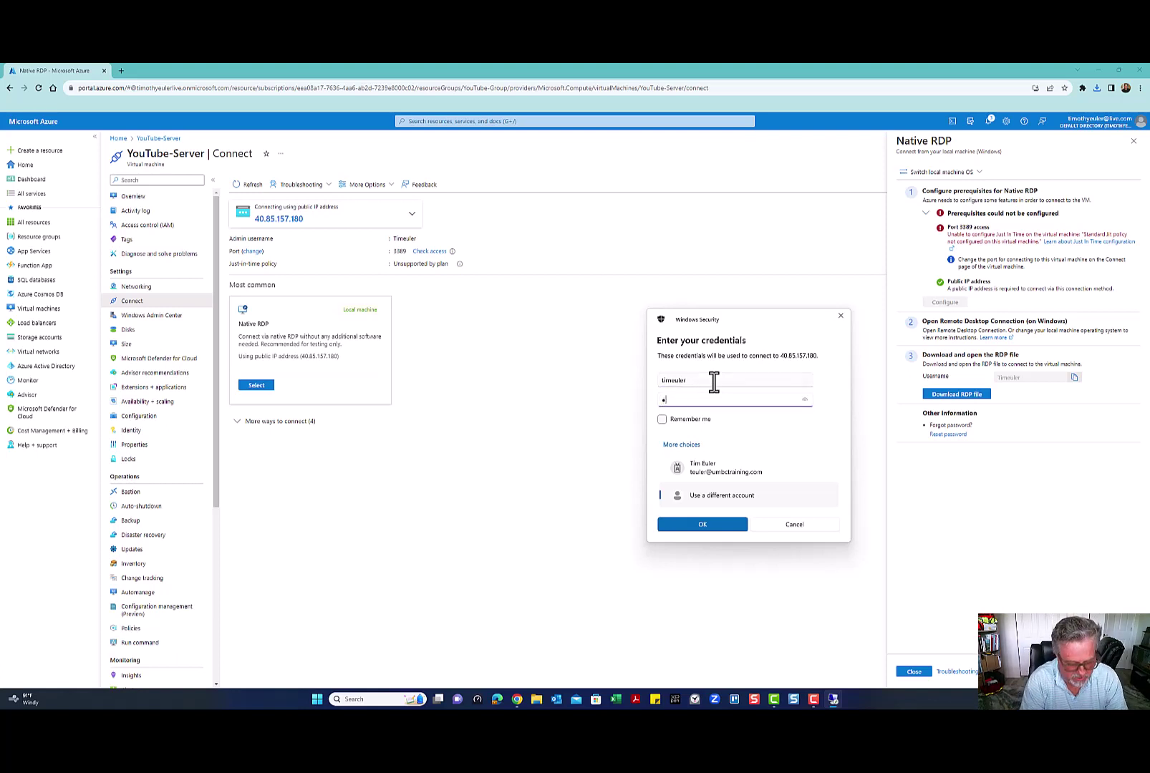
pyautogui.write('•••••••')
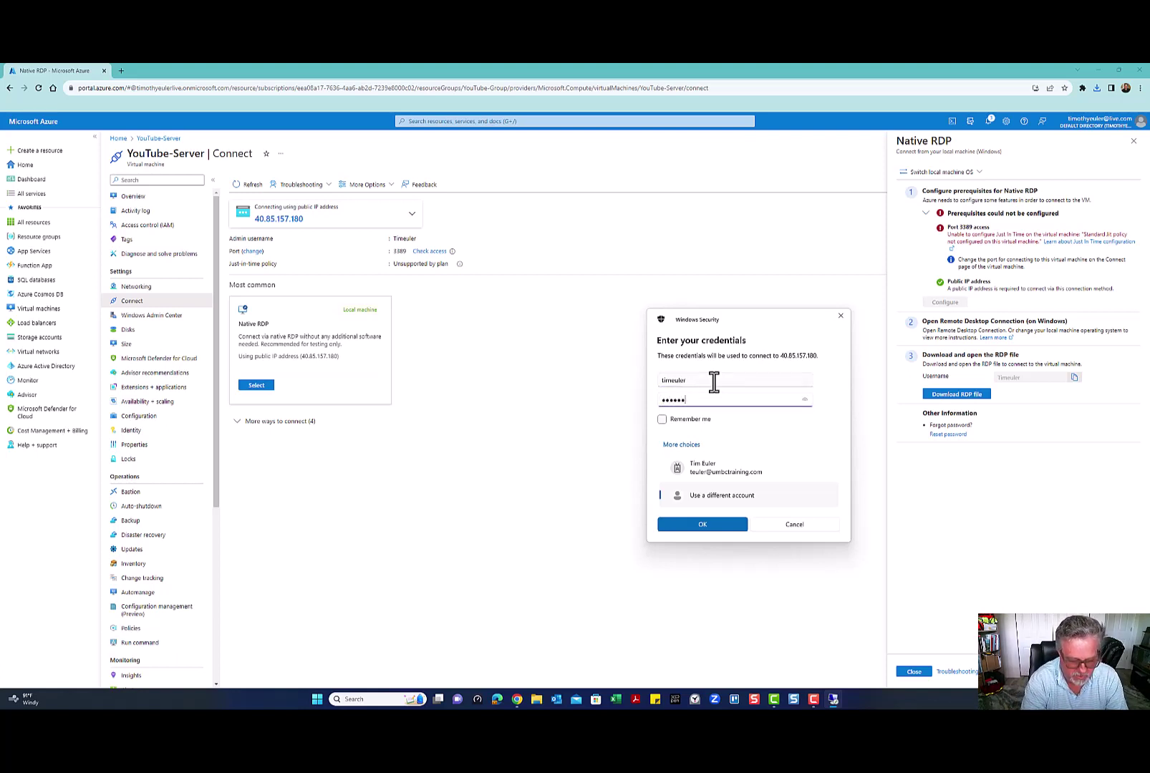
pyautogui.write('••••')
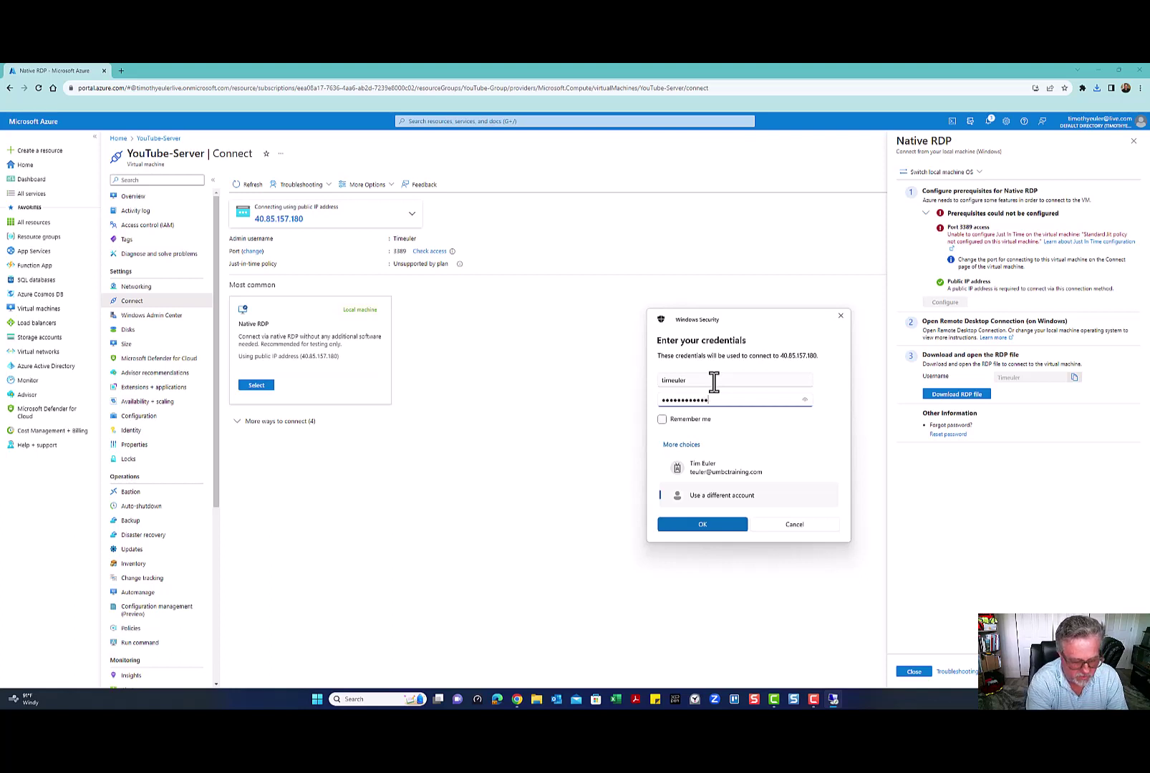
pyautogui.click(718, 524)
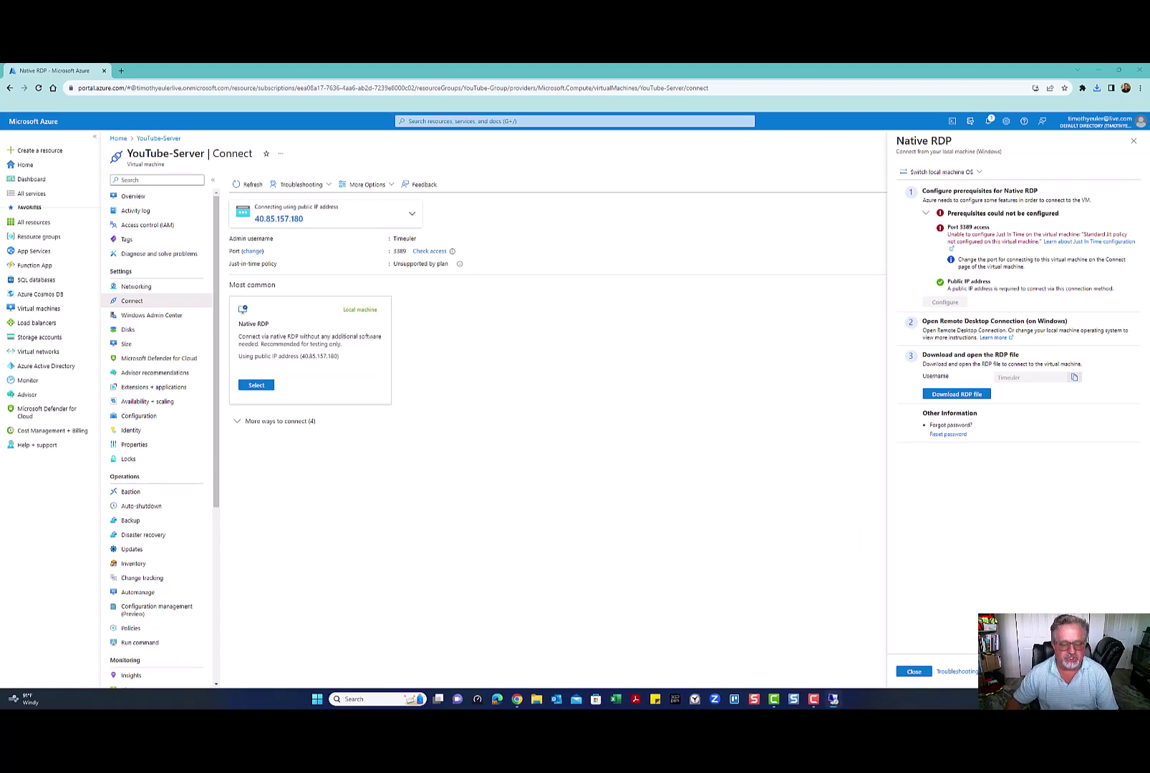
# Accept the untrusted certificate and maximize the remote desktop window.
pyautogui.moveTo(565, 315); pyautogui.dragTo(685, 270)
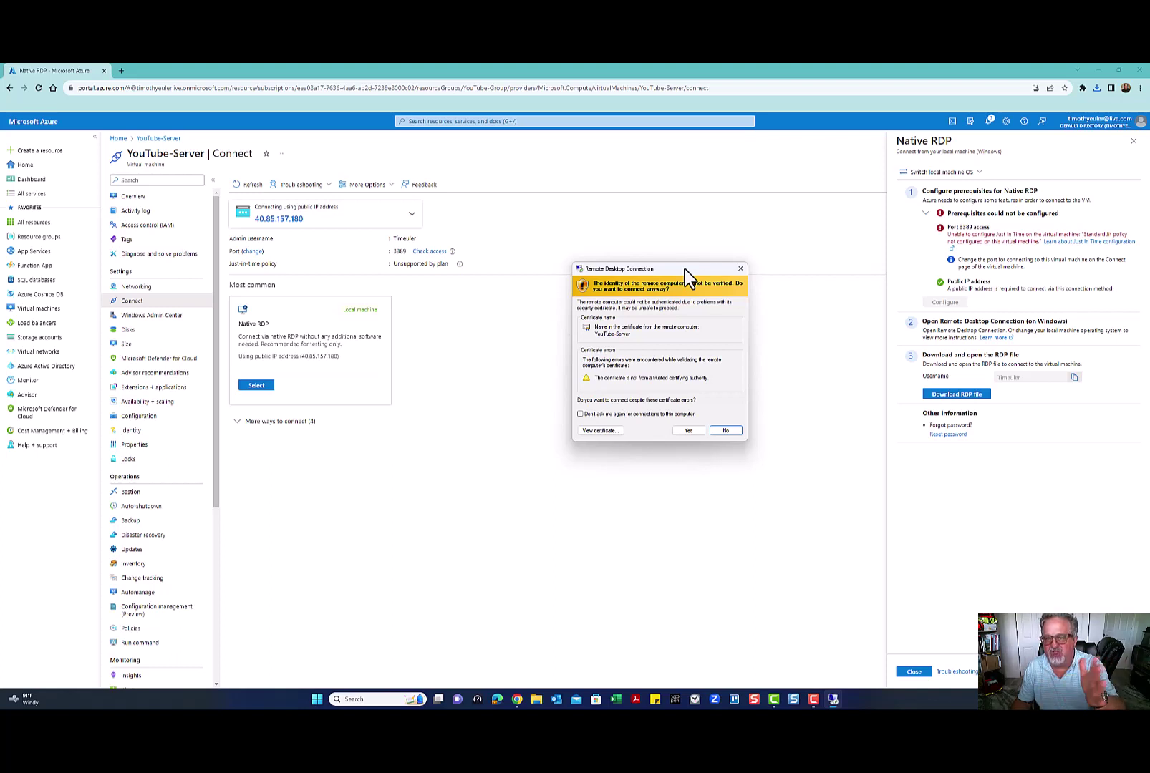
pyautogui.click(700, 432)
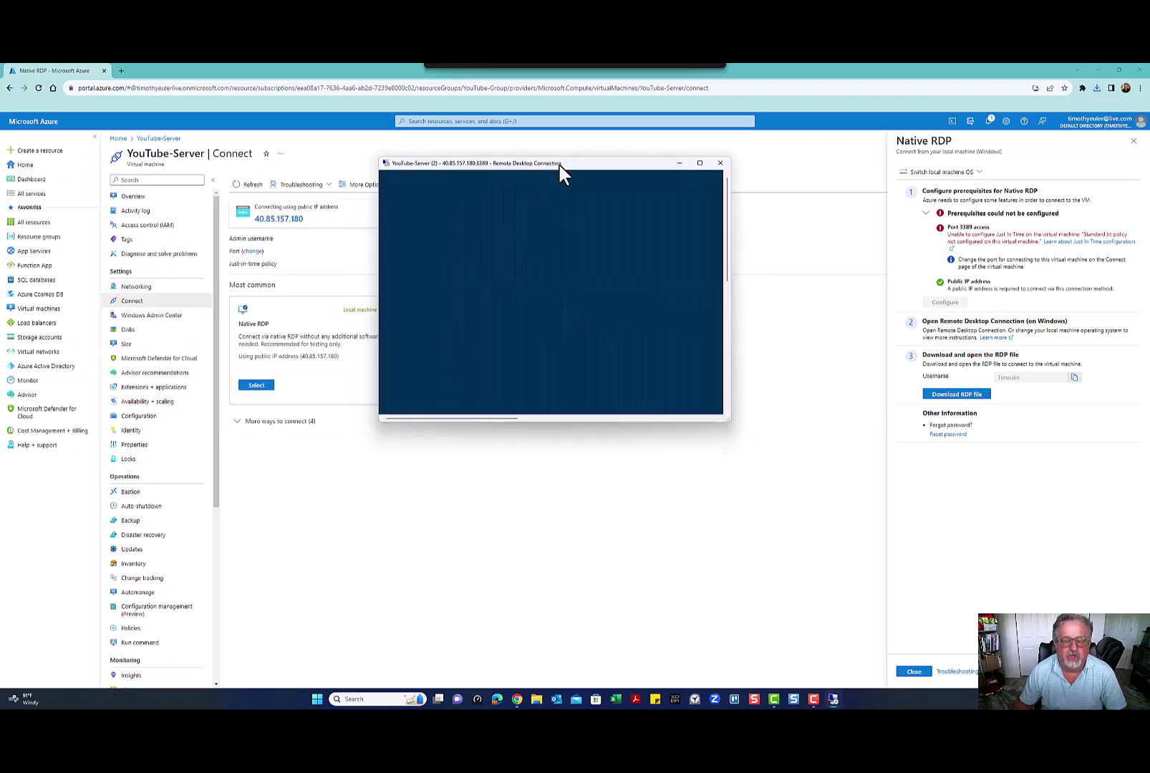
pyautogui.moveTo(558, 166); pyautogui.dragTo(562, 194)
pyautogui.click(705, 192)
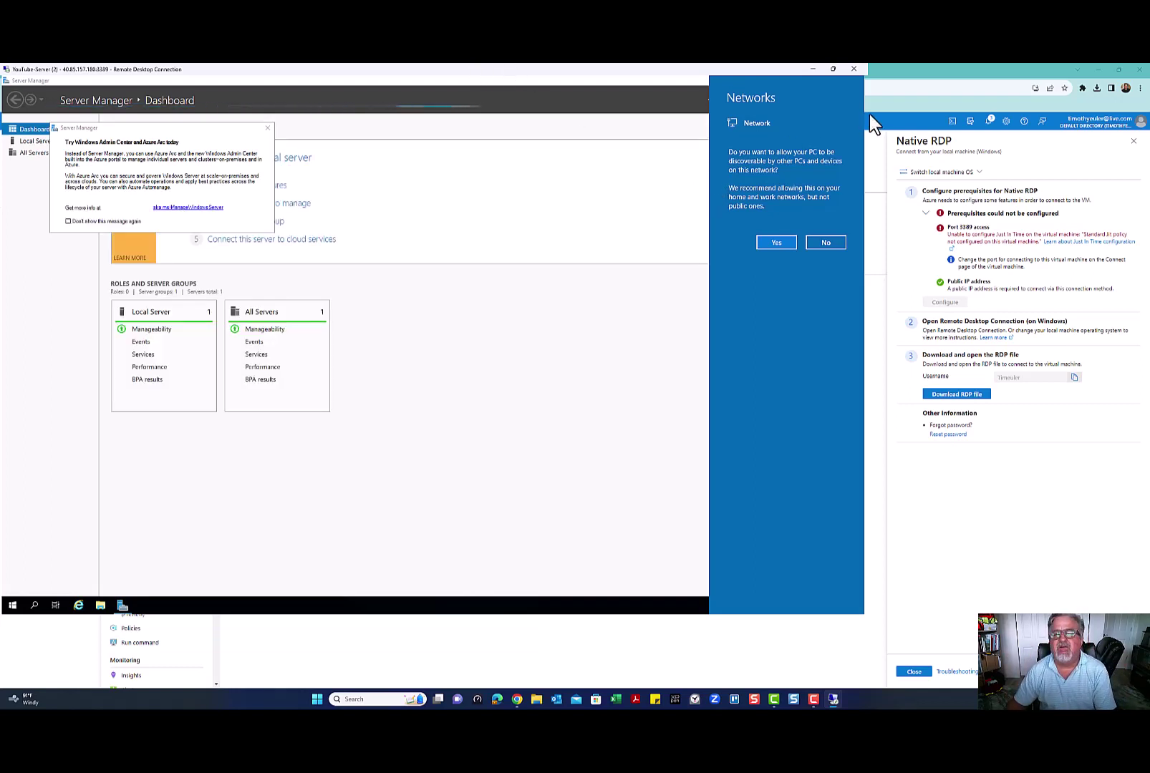
# Allow YouTube-Server to be discoverable on the network and make the remote session full-screen.
pyautogui.click(783, 247)
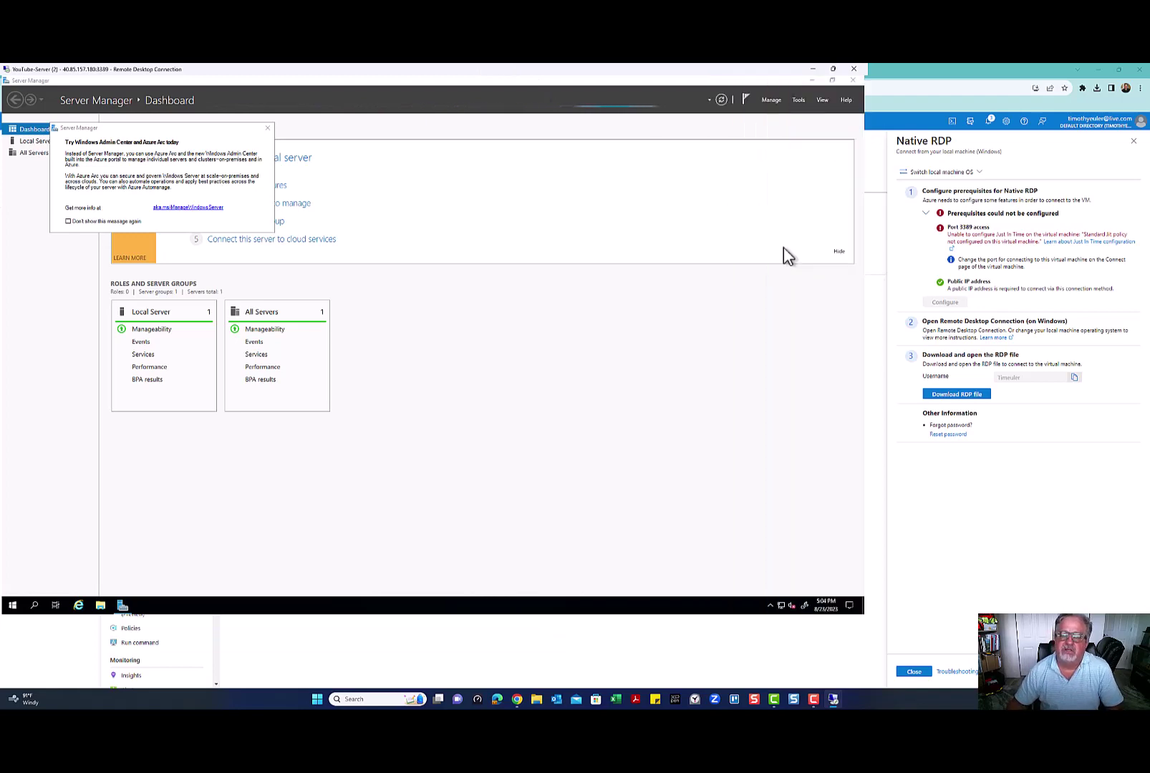
pyautogui.moveTo(556, 68); pyautogui.dragTo(659, 197)
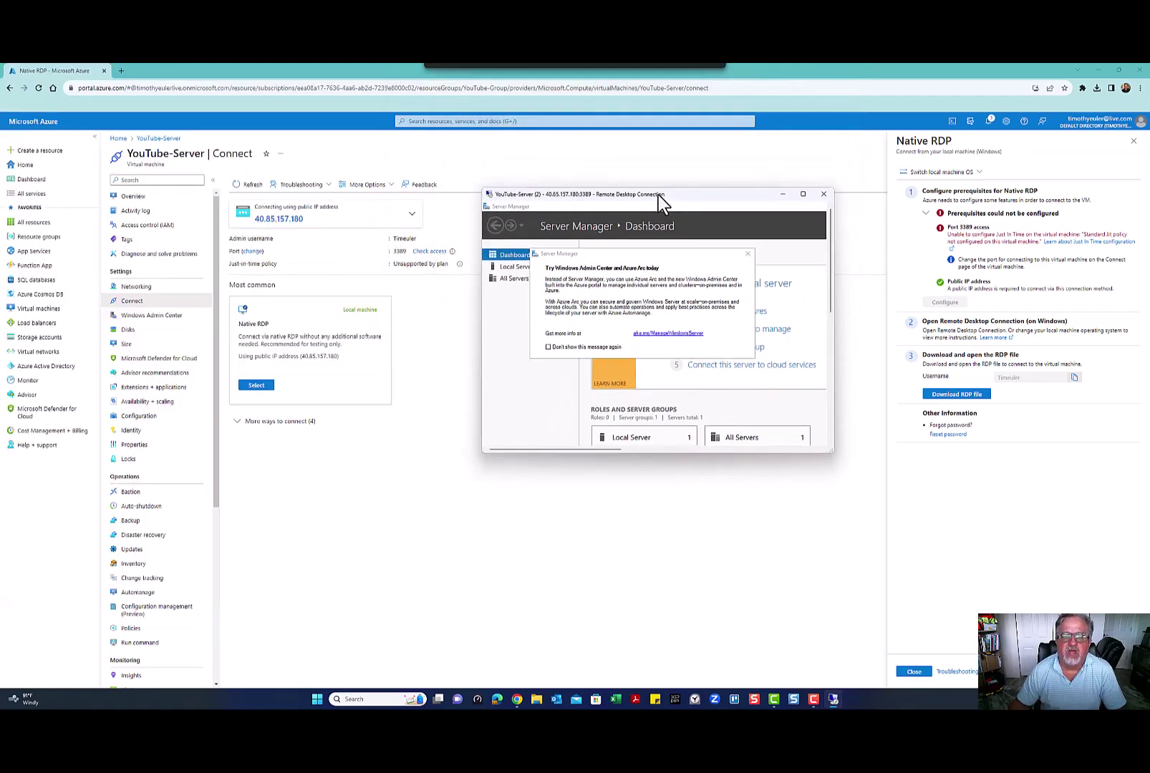
pyautogui.click(804, 201)
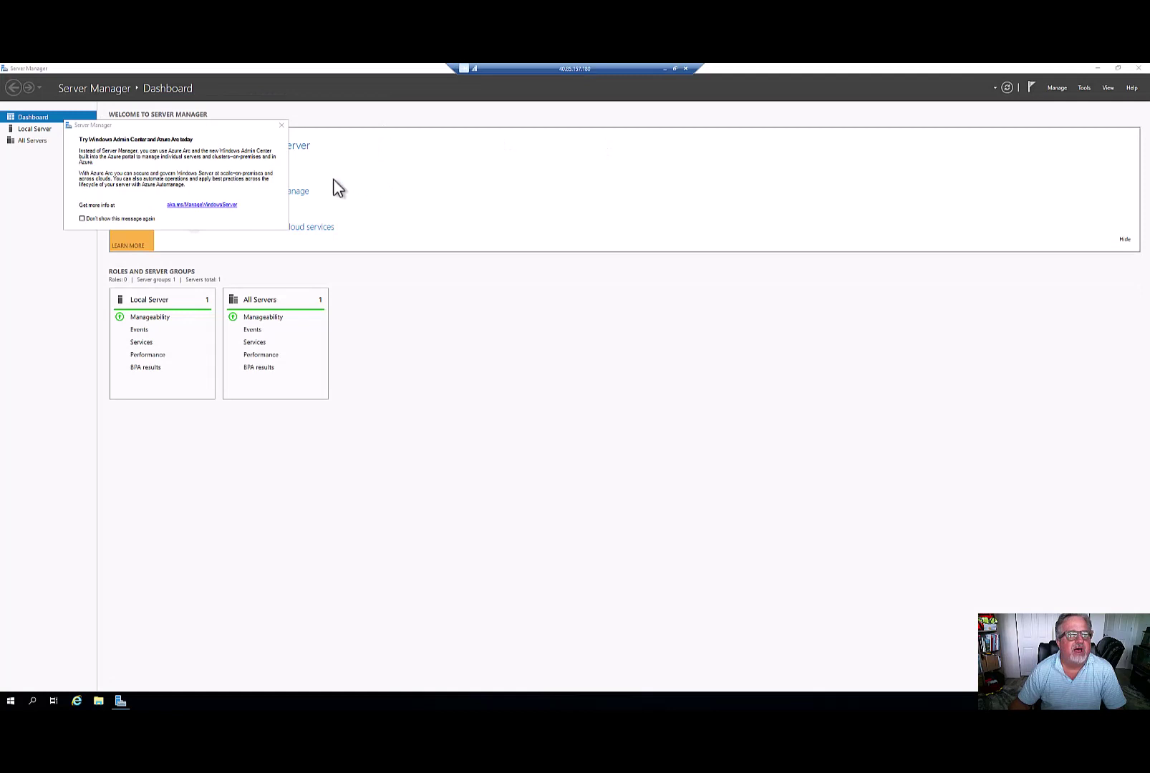
# Dismiss the Windows Admin Center popup and close the Tools menu without launching anything.
pyautogui.click(281, 127)
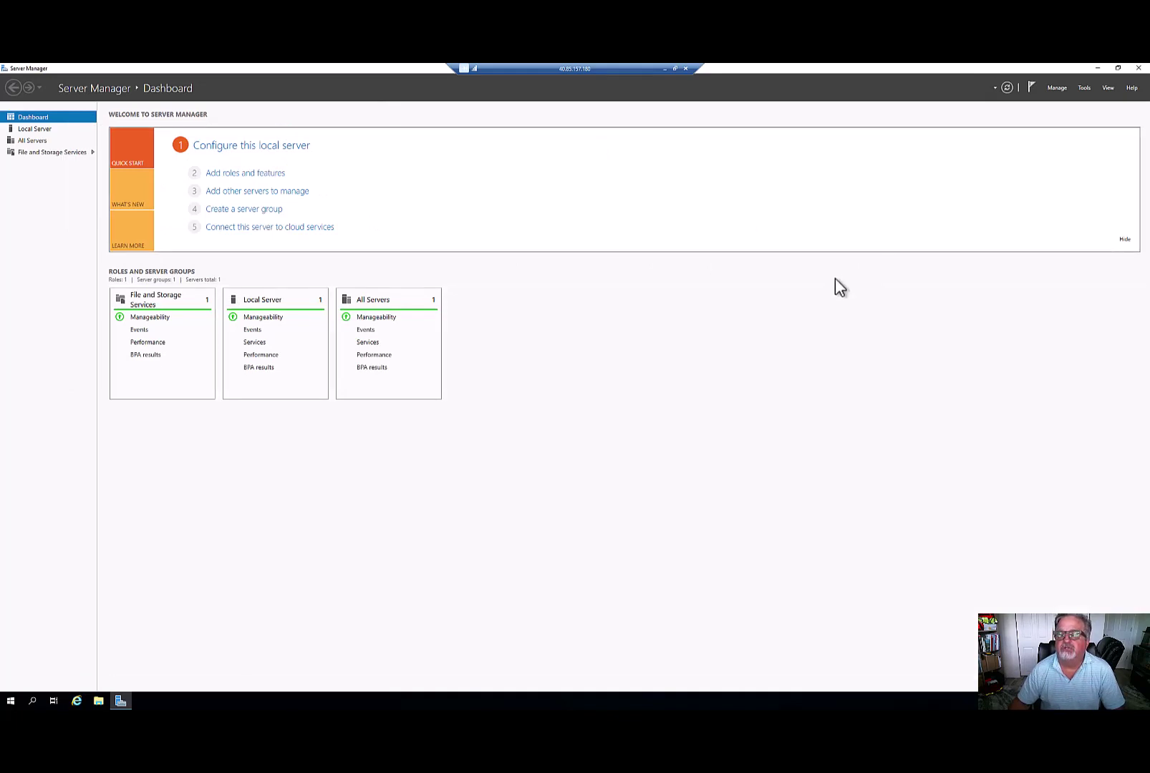
pyautogui.click(1084, 89)
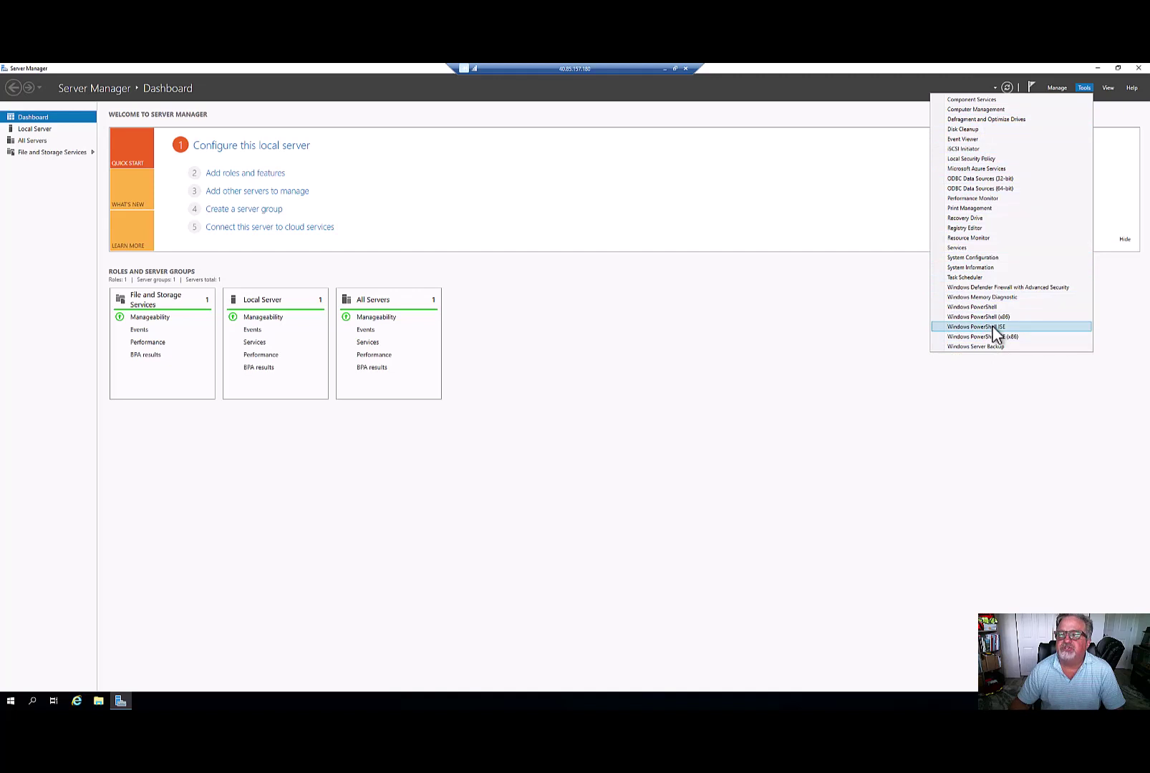
pyautogui.click(842, 187)
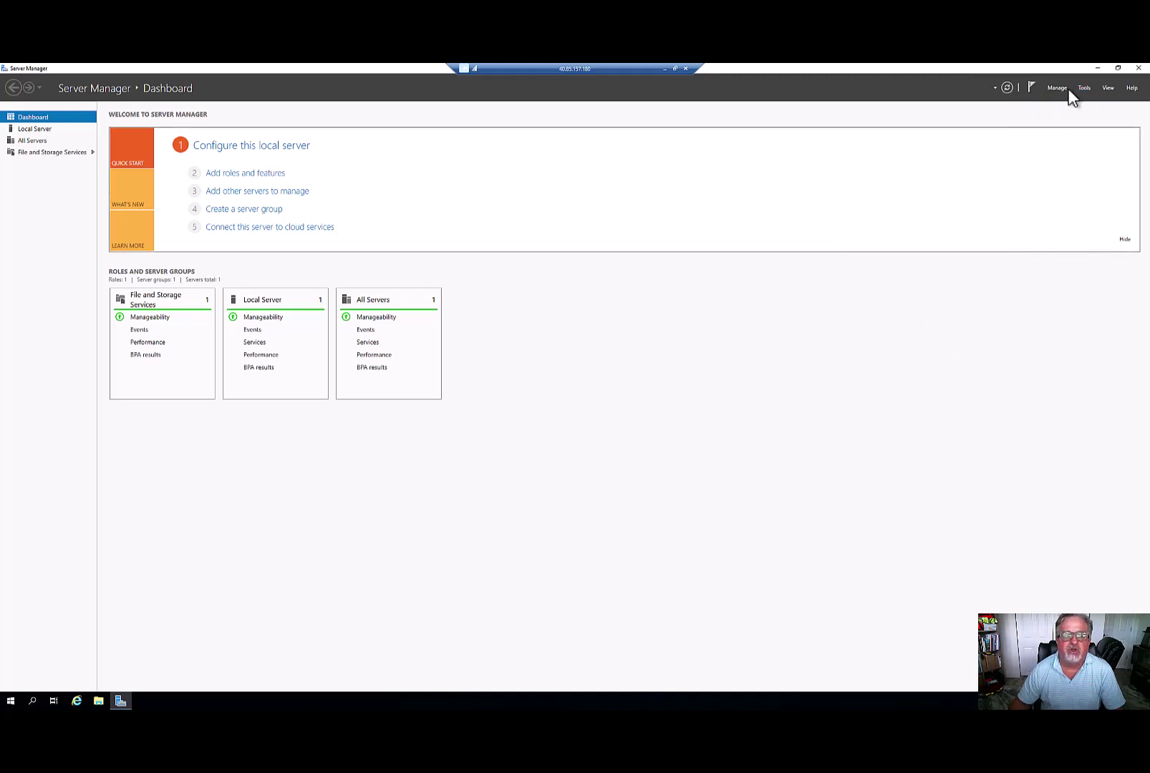
# Start the Add Roles and Features wizard with role-based installation targeting YouTube-Server.
pyautogui.click(248, 177)
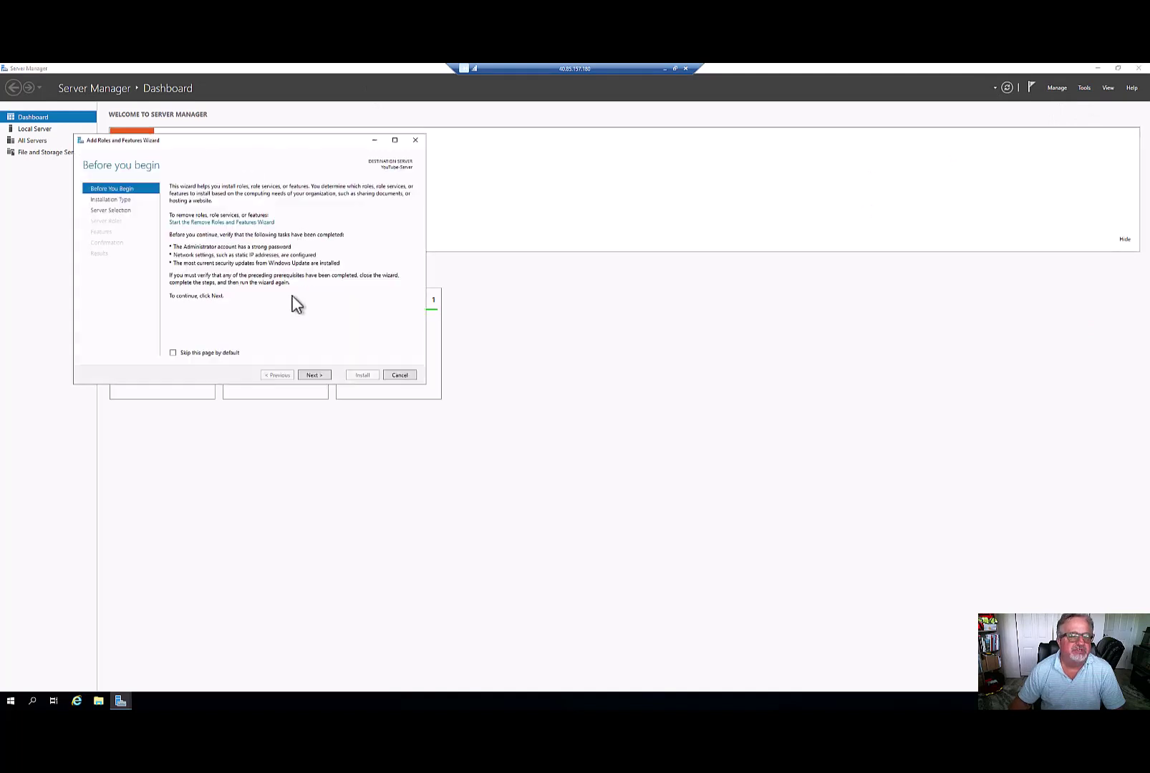
pyautogui.click(315, 375)
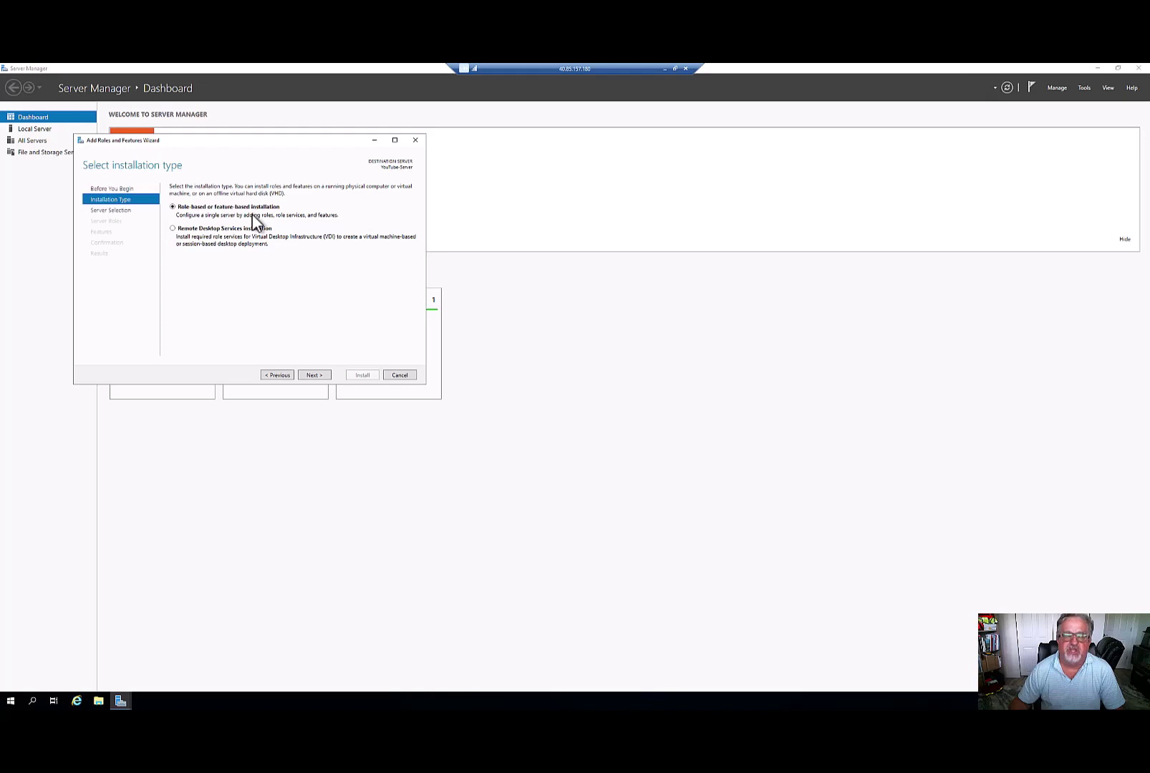
pyautogui.click(315, 375)
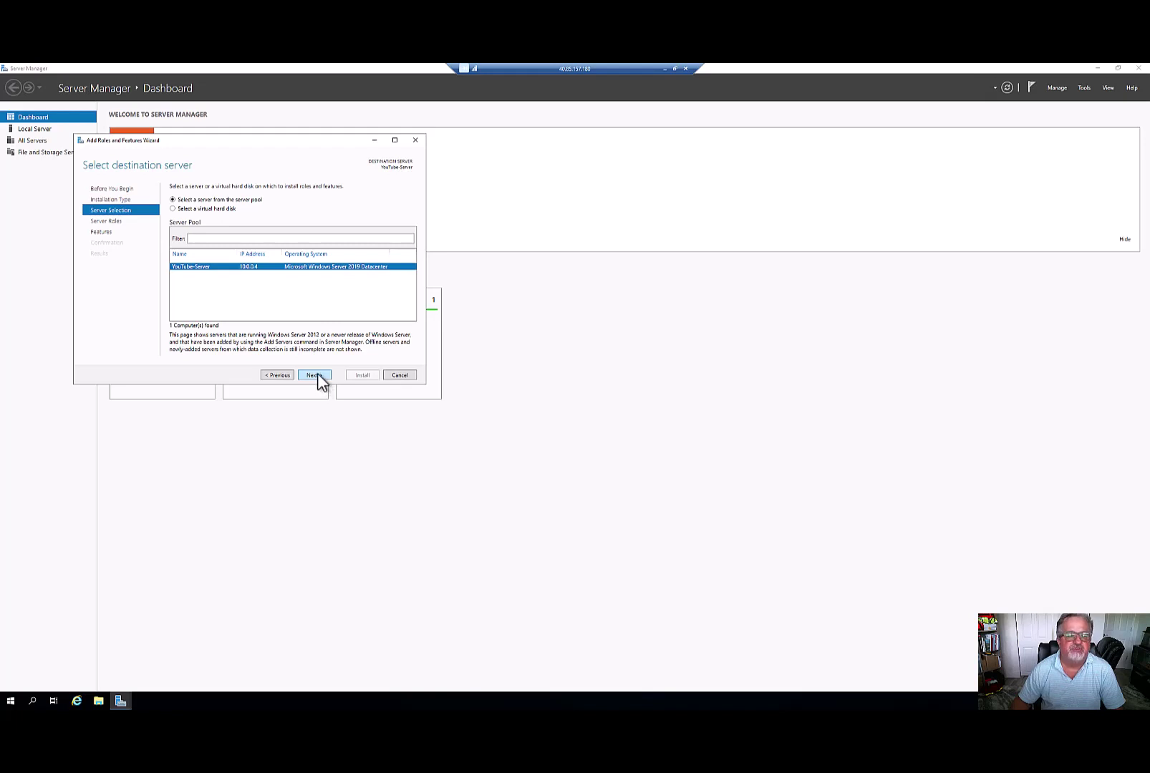
pyautogui.click(318, 375)
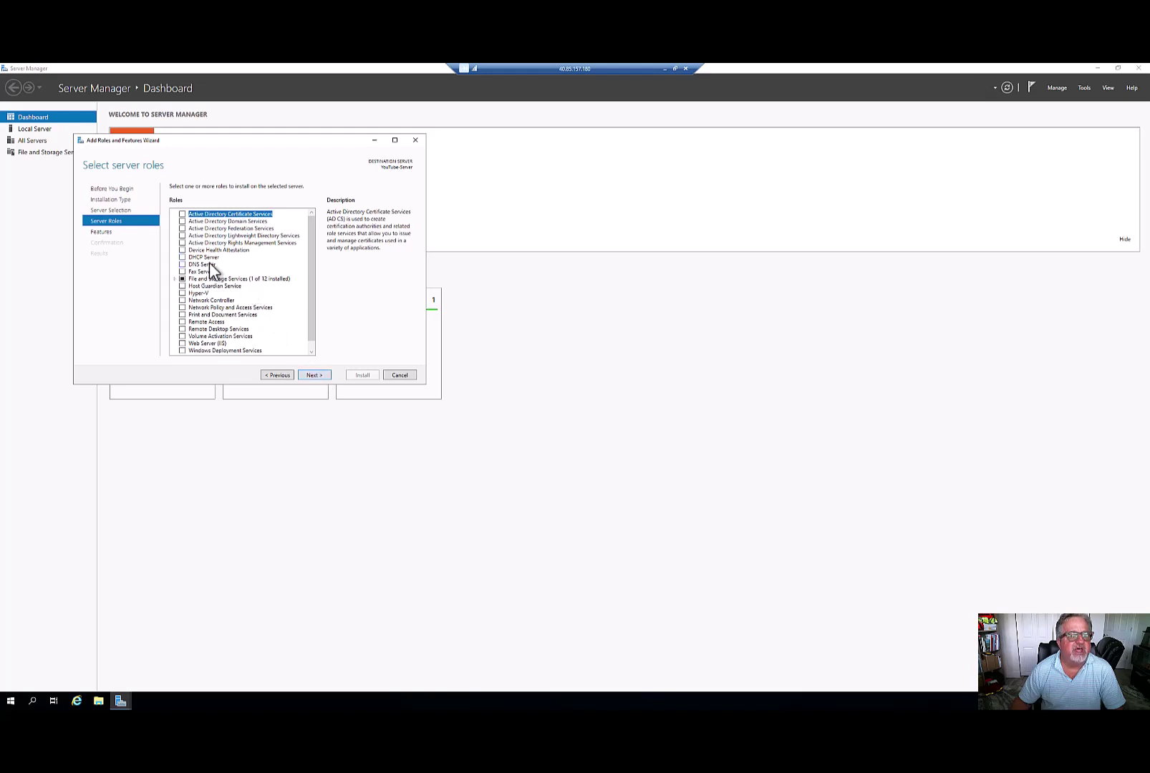
# Select Web Server (IIS) with its management tools, keeping default features and role services.
pyautogui.scroll(-1, 209, 262)
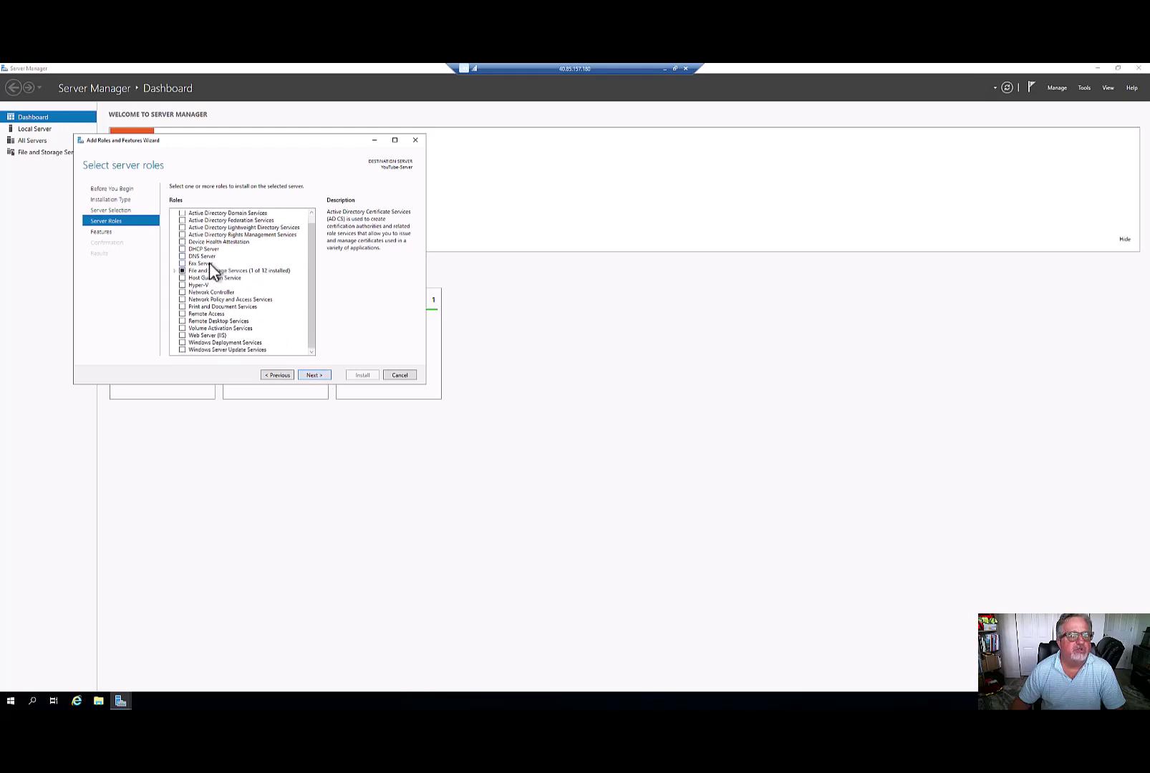
pyautogui.click(182, 336)
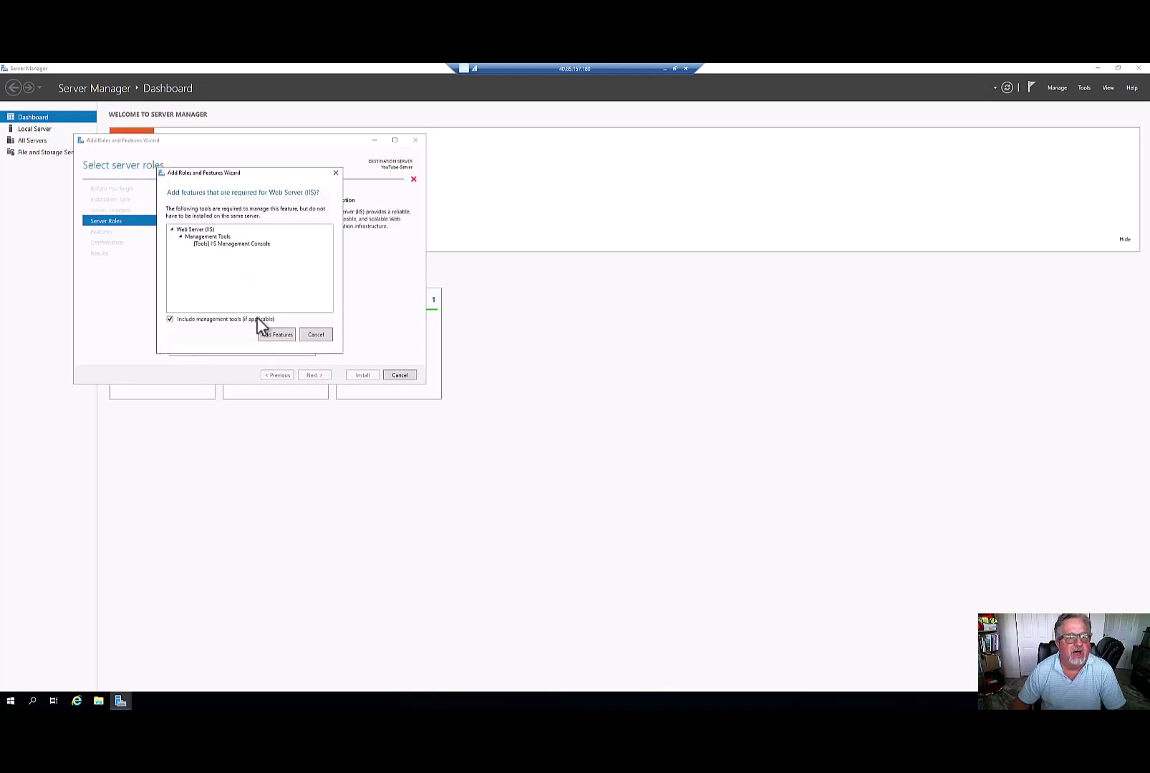
pyautogui.click(286, 336)
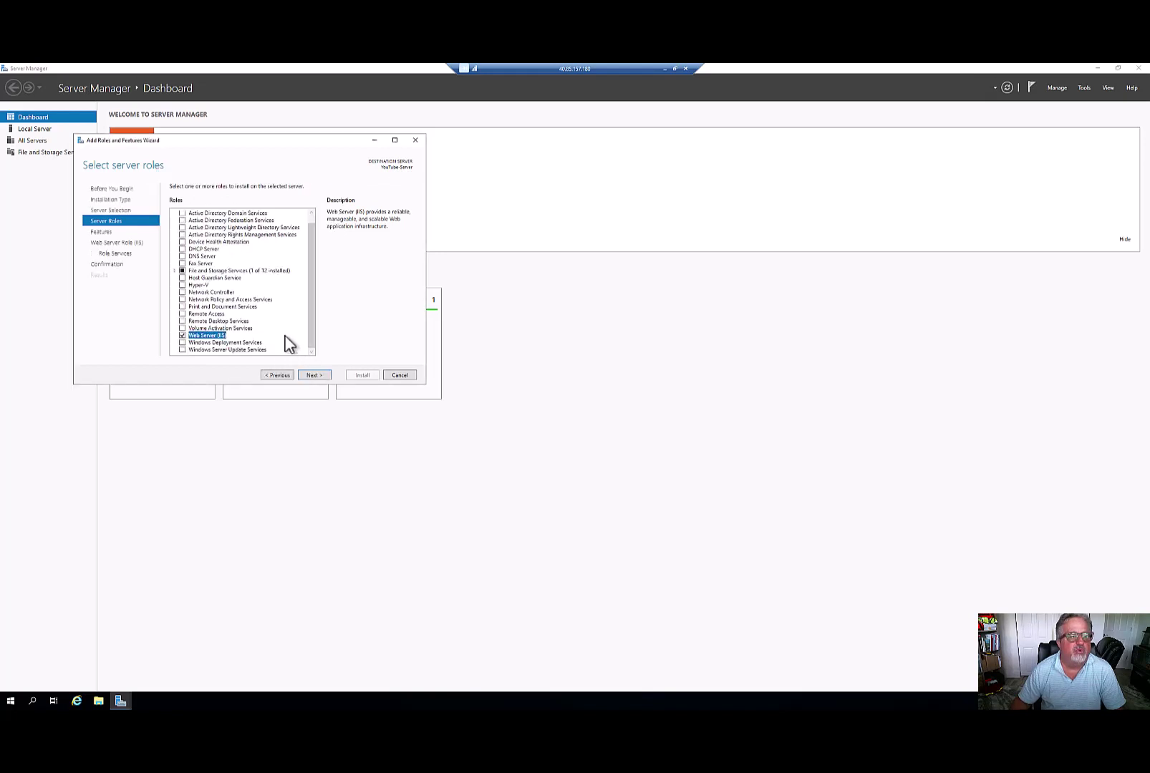
pyautogui.click(313, 376)
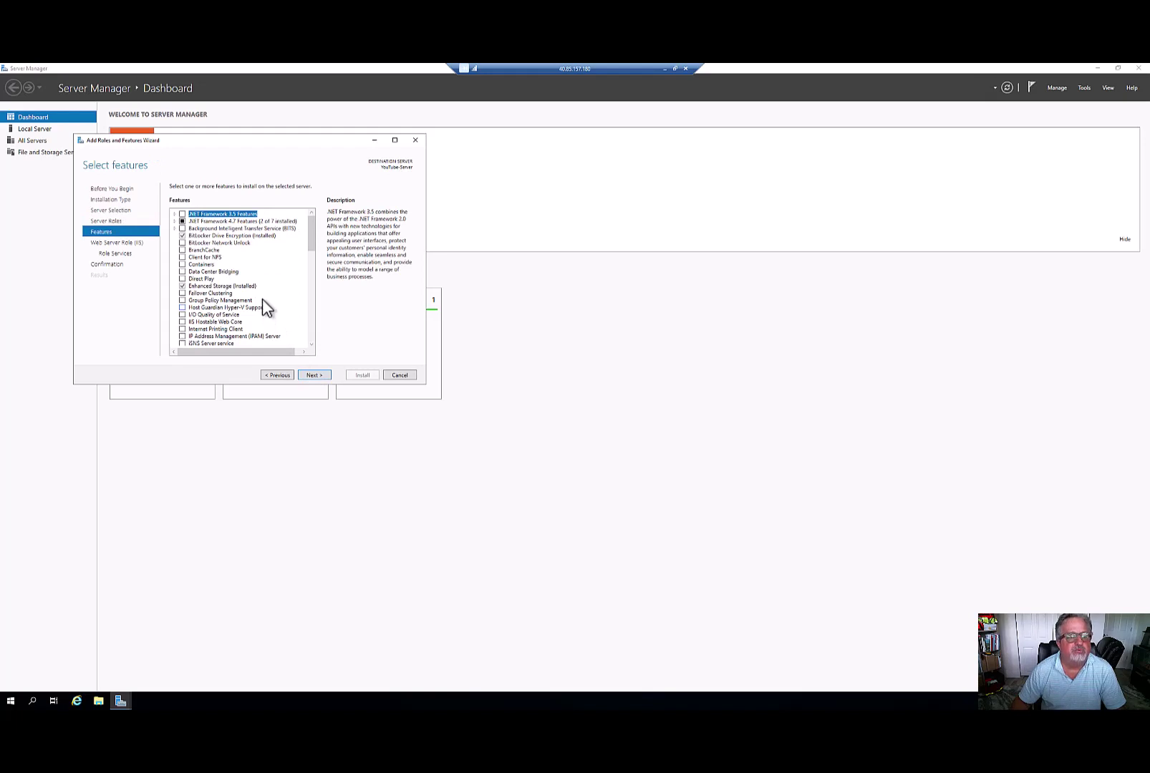
pyautogui.scroll(-9, 260, 298)
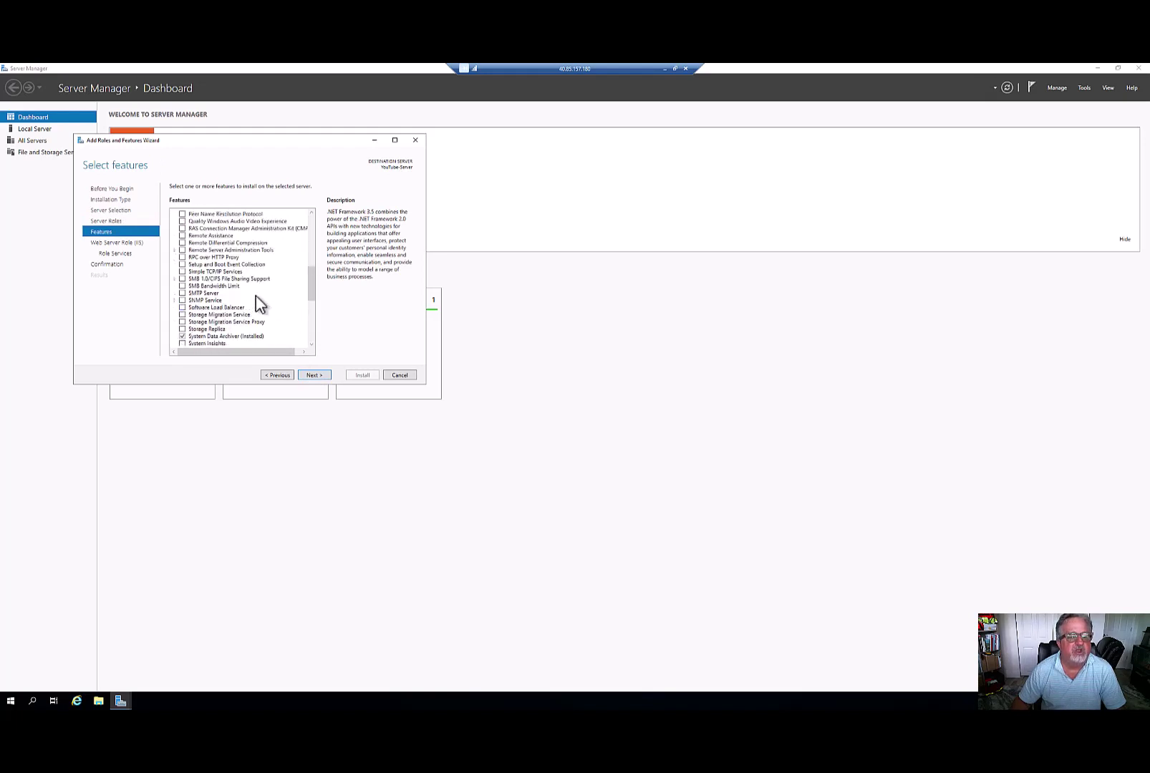
pyautogui.scroll(3, 256, 295)
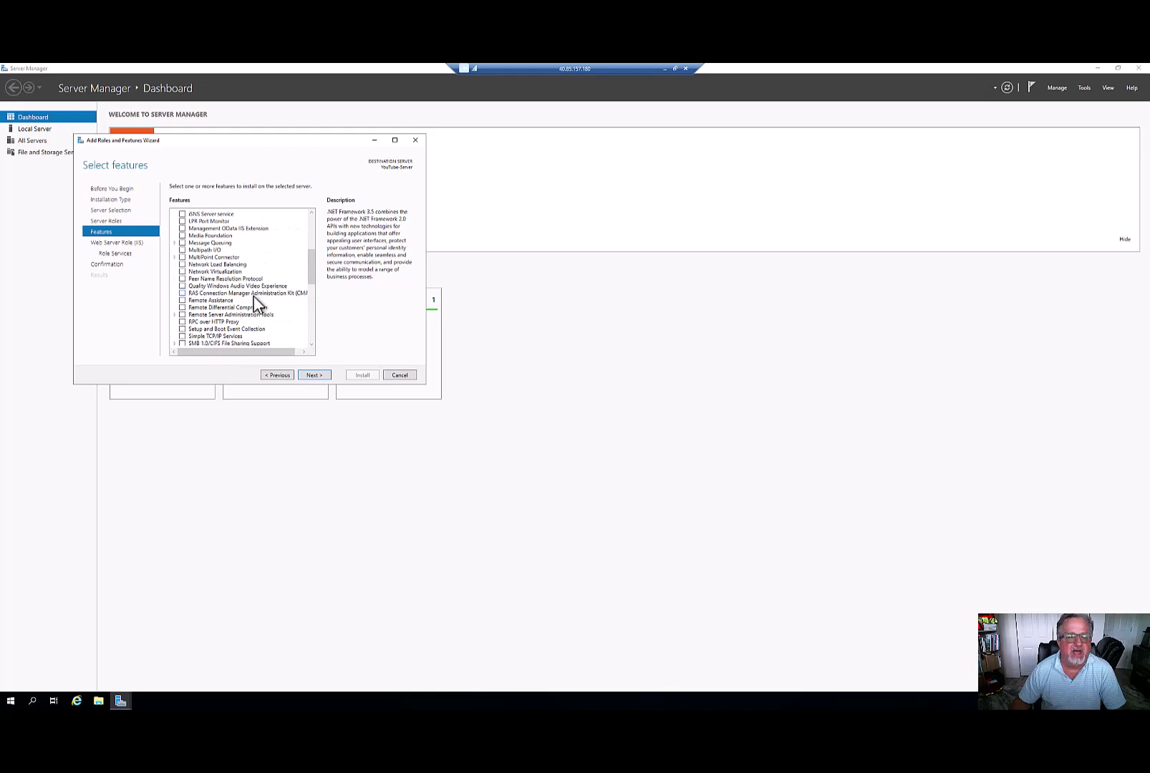
pyautogui.click(318, 375)
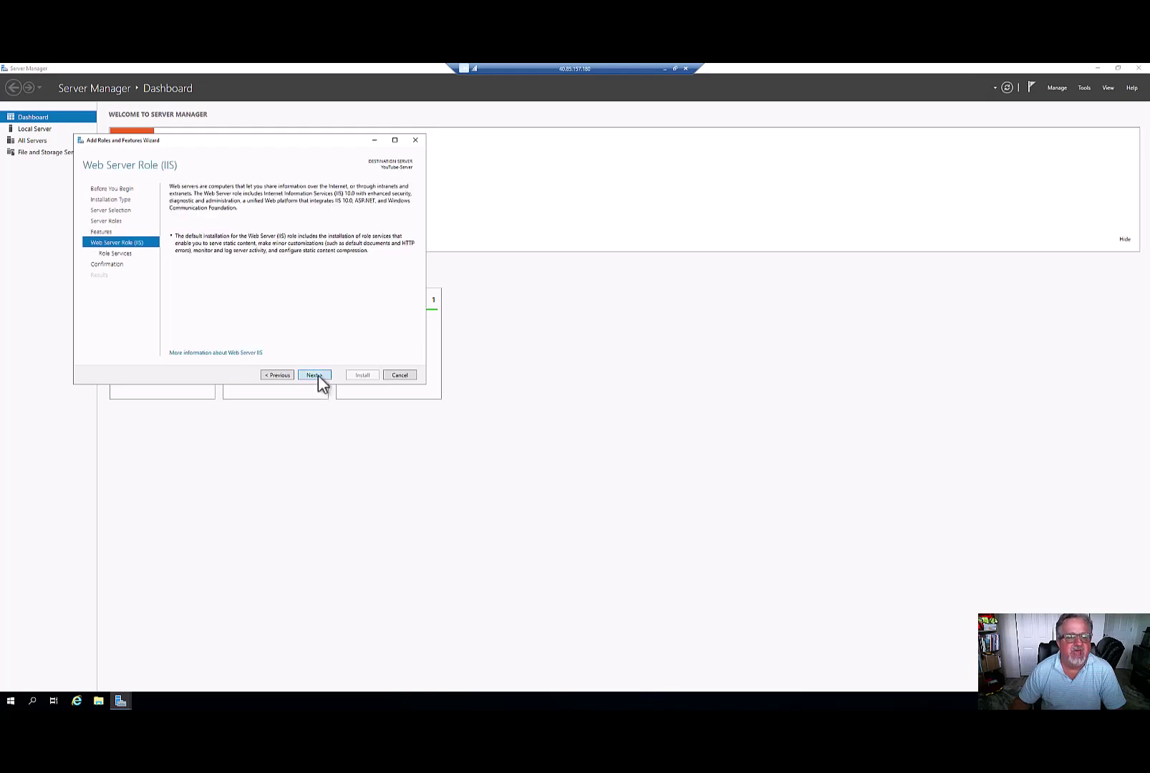
pyautogui.click(318, 375)
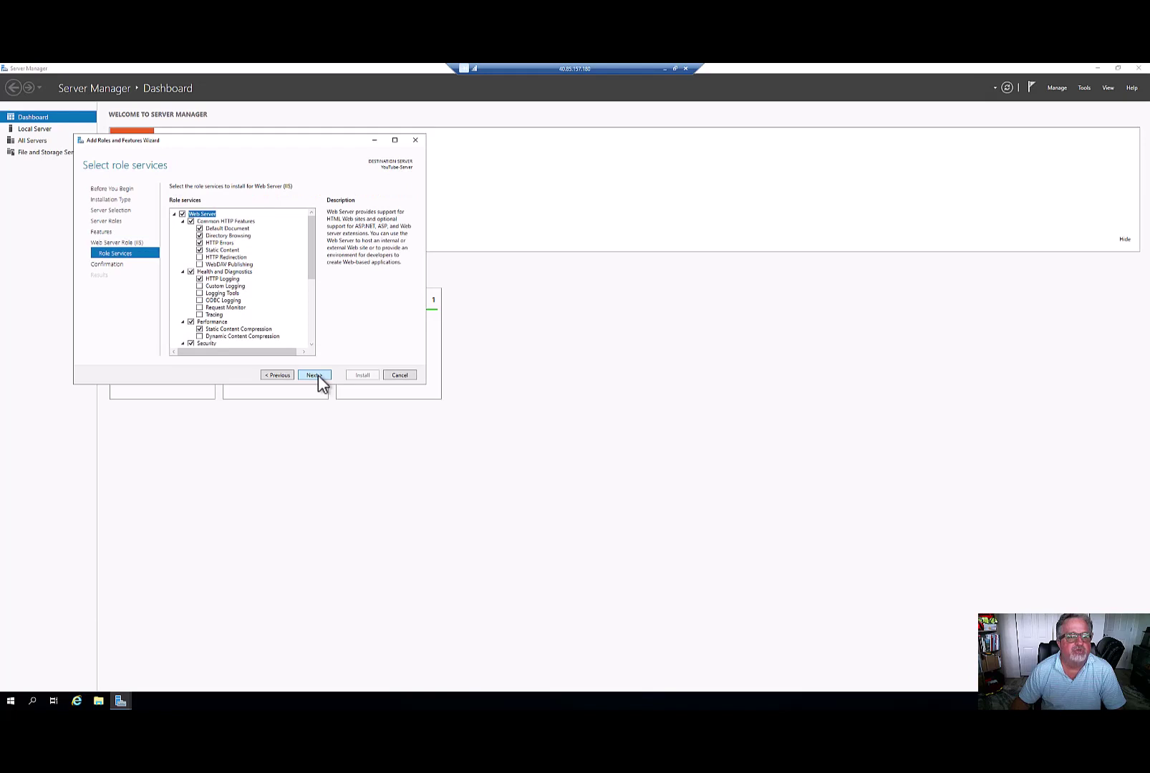
pyautogui.click(318, 375)
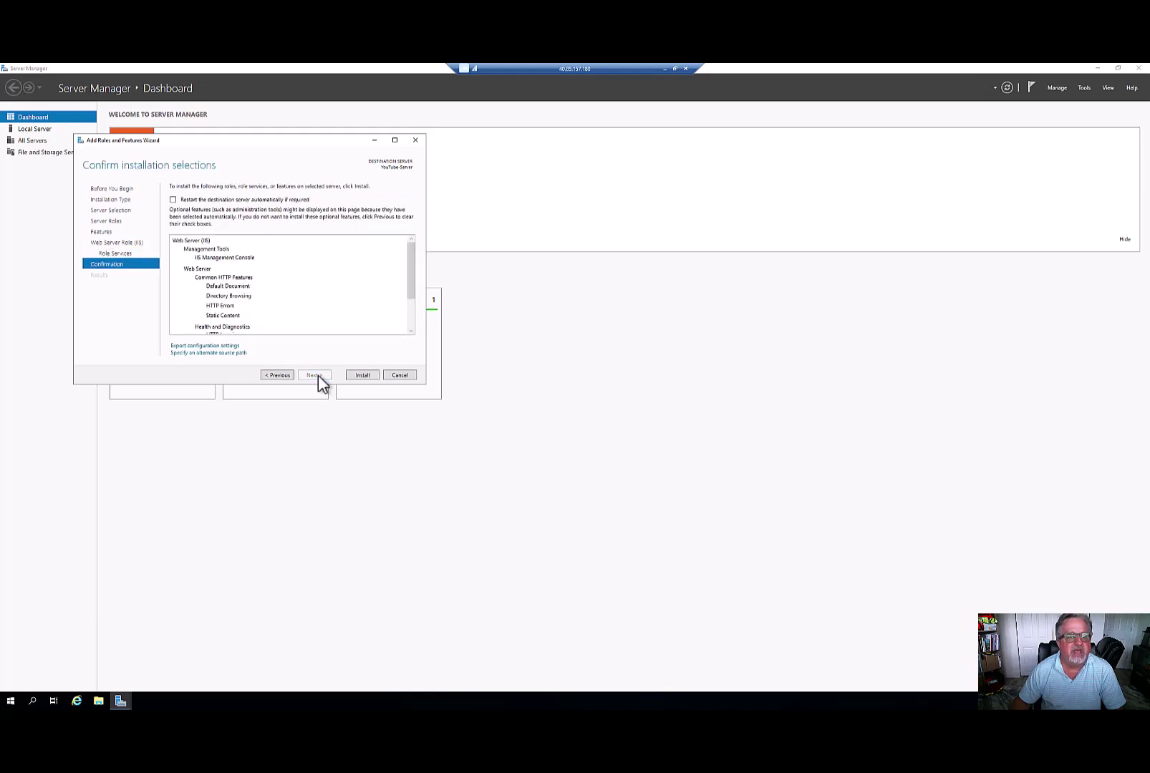
# Install Web Server (IIS) on YouTube-Server, then close the Remote Desktop session.
pyautogui.click(362, 375)
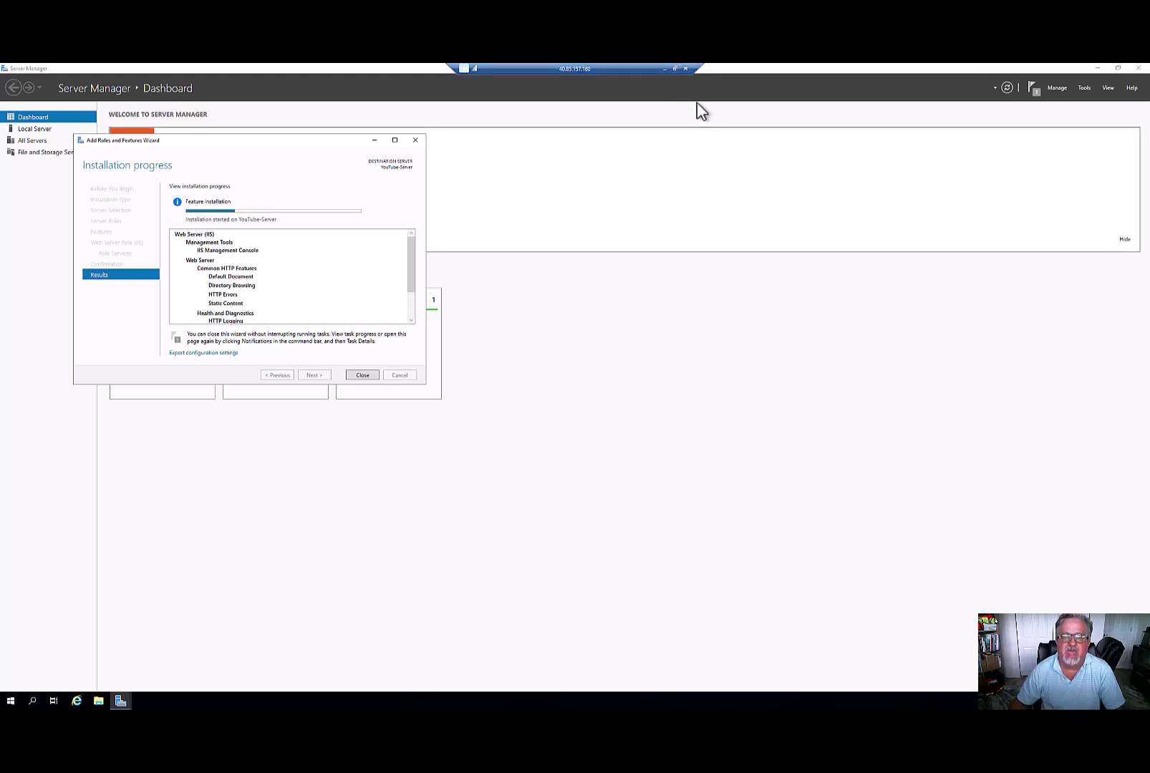
pyautogui.click(684, 68)
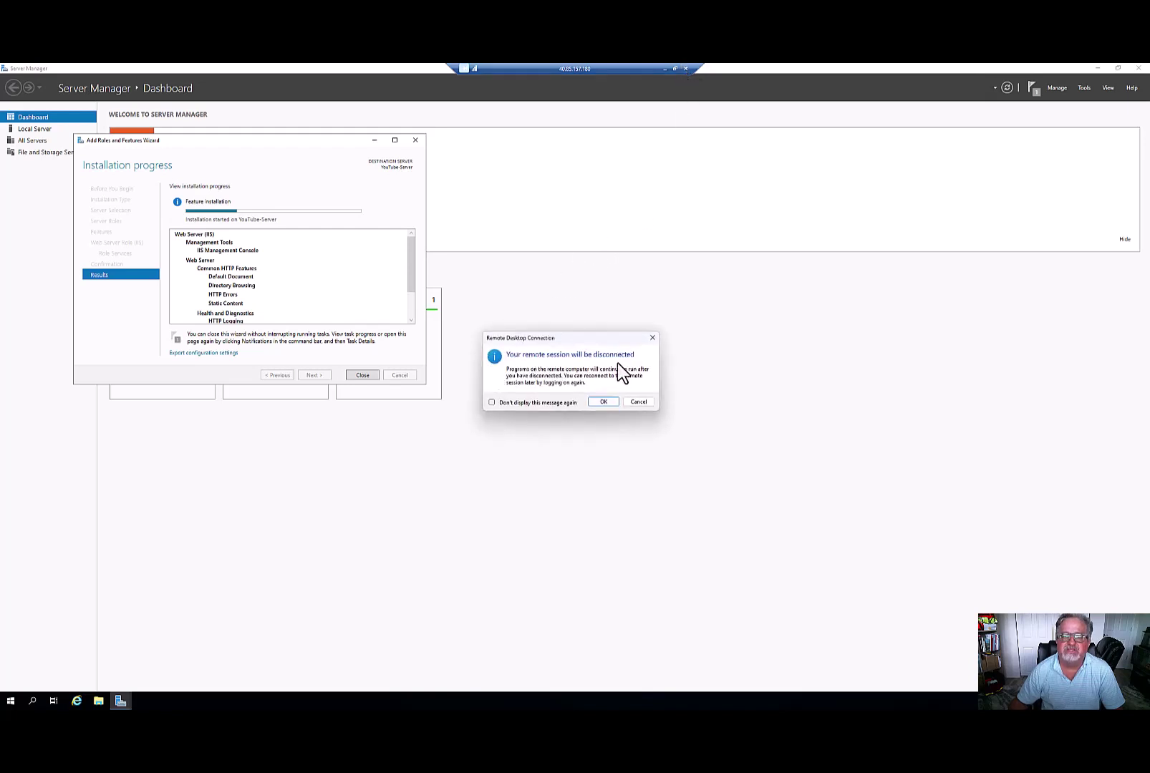
# Confirm the remote session disconnect with OK.
pyautogui.click(607, 401)
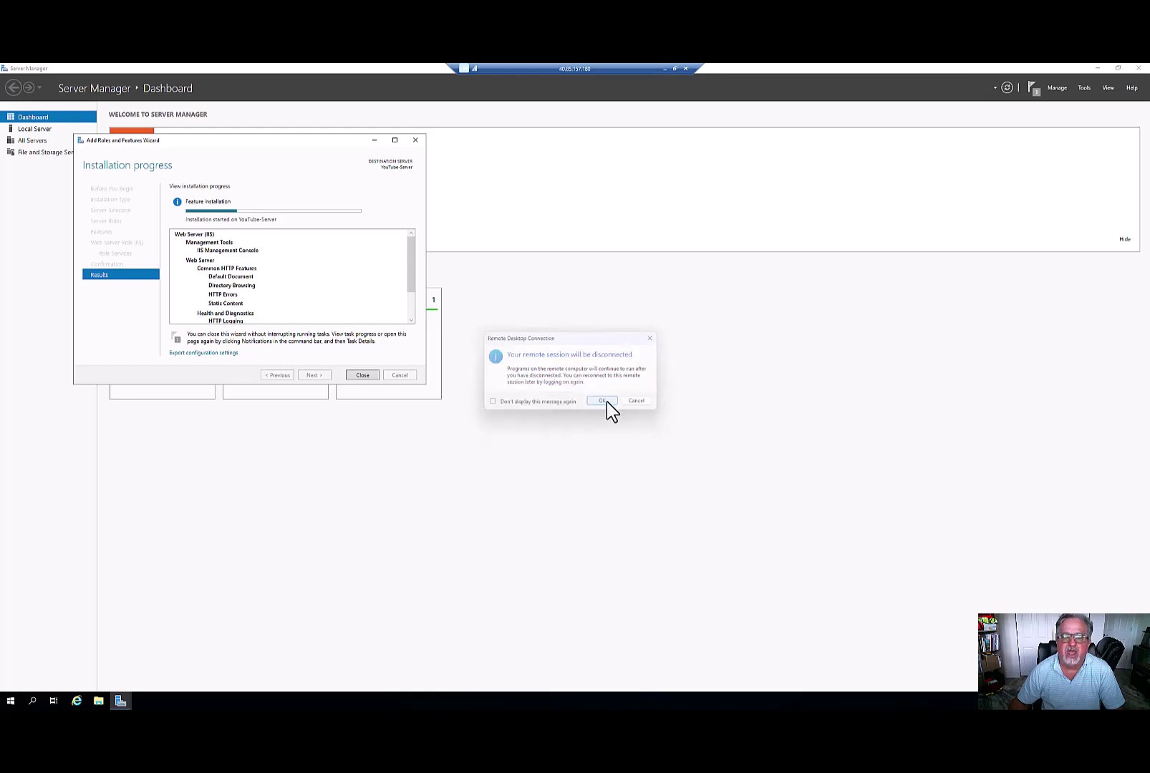